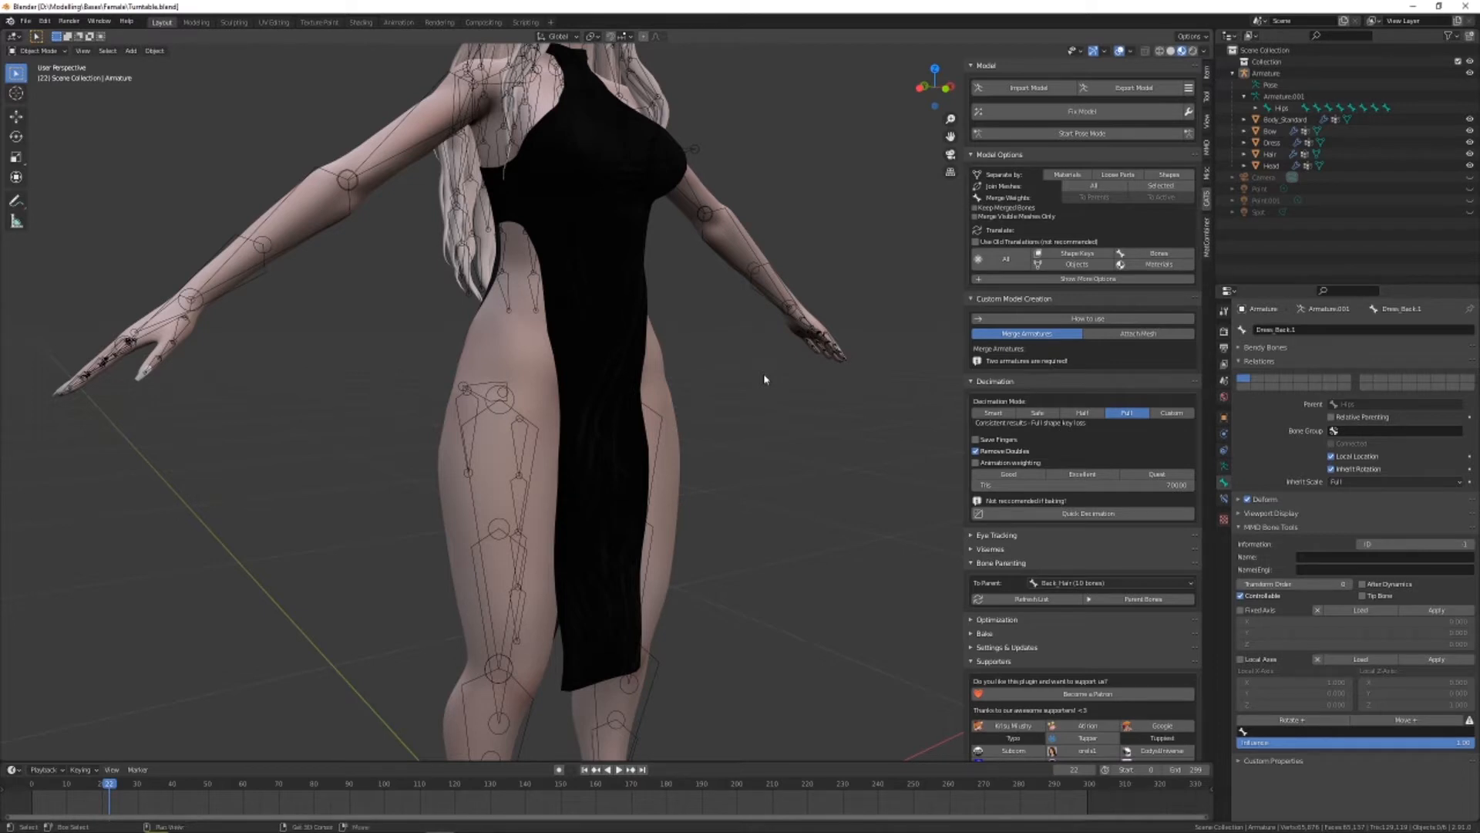
Add a single-bone armature and move it up and out in front of the character's legs
{"action": "key", "text": "shift+a"}
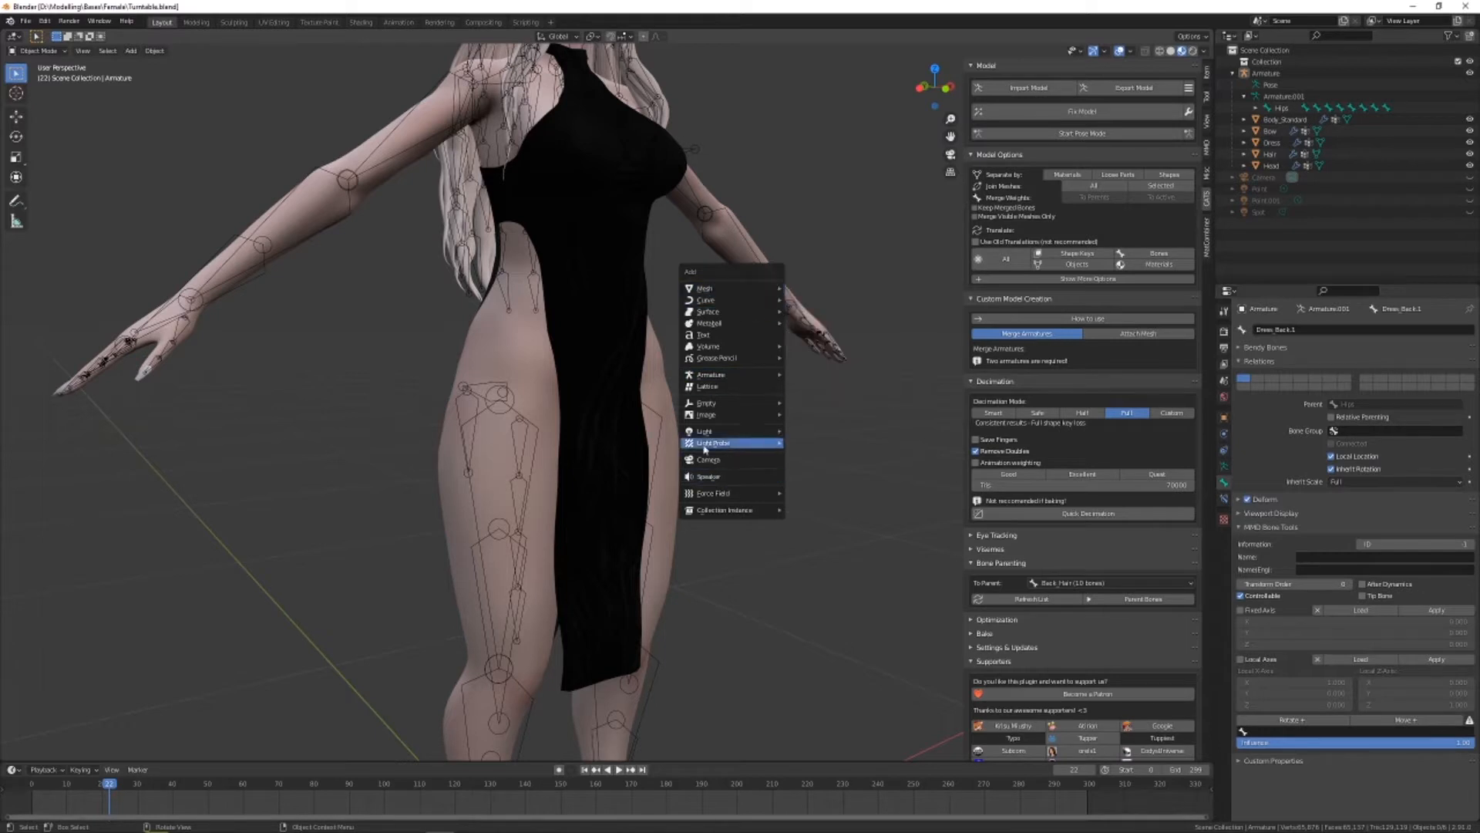
{"action": "mouse_move", "coordinate": [731, 380]}
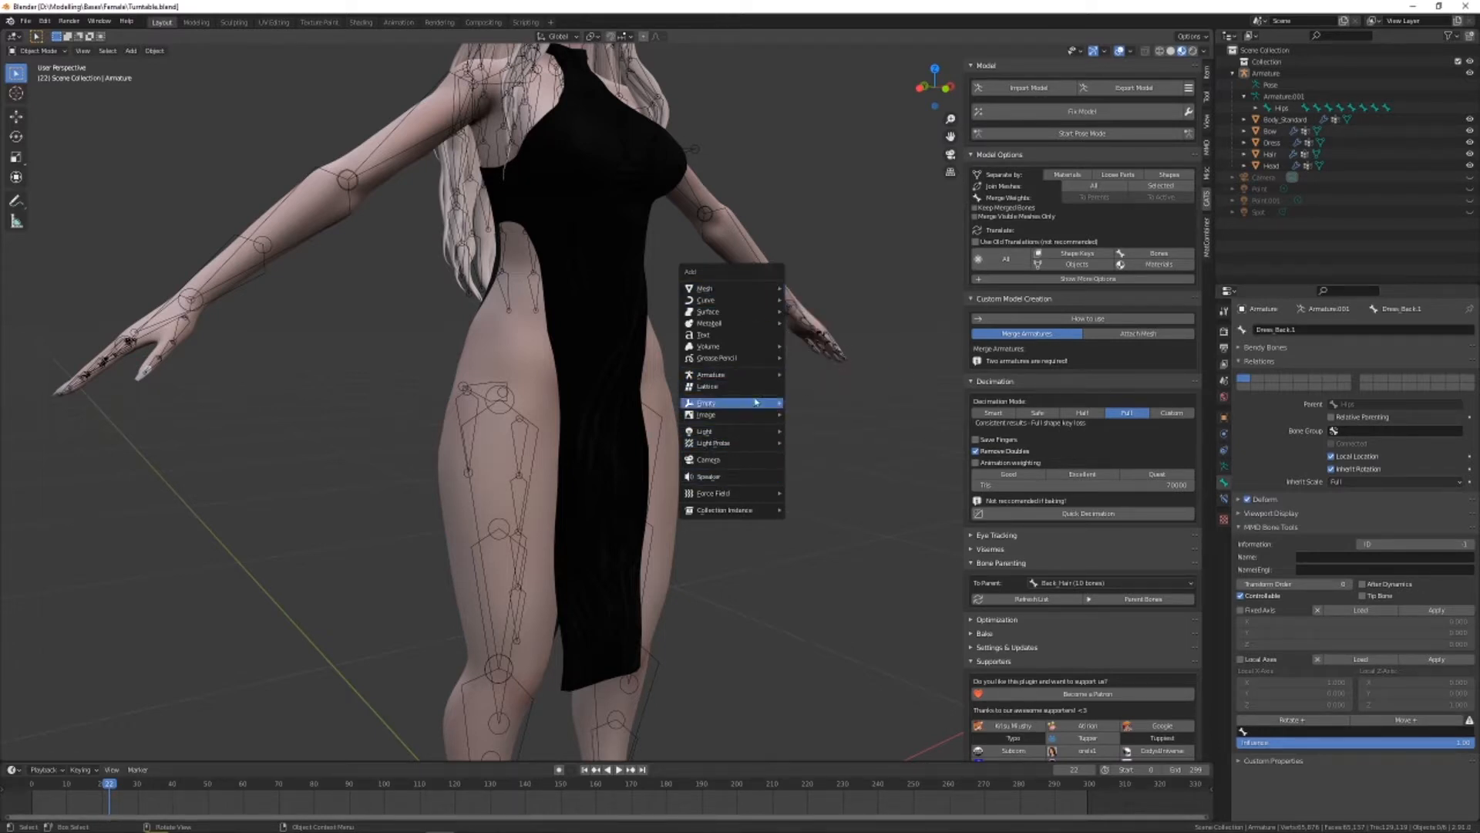
{"action": "left_click", "coordinate": [815, 376]}
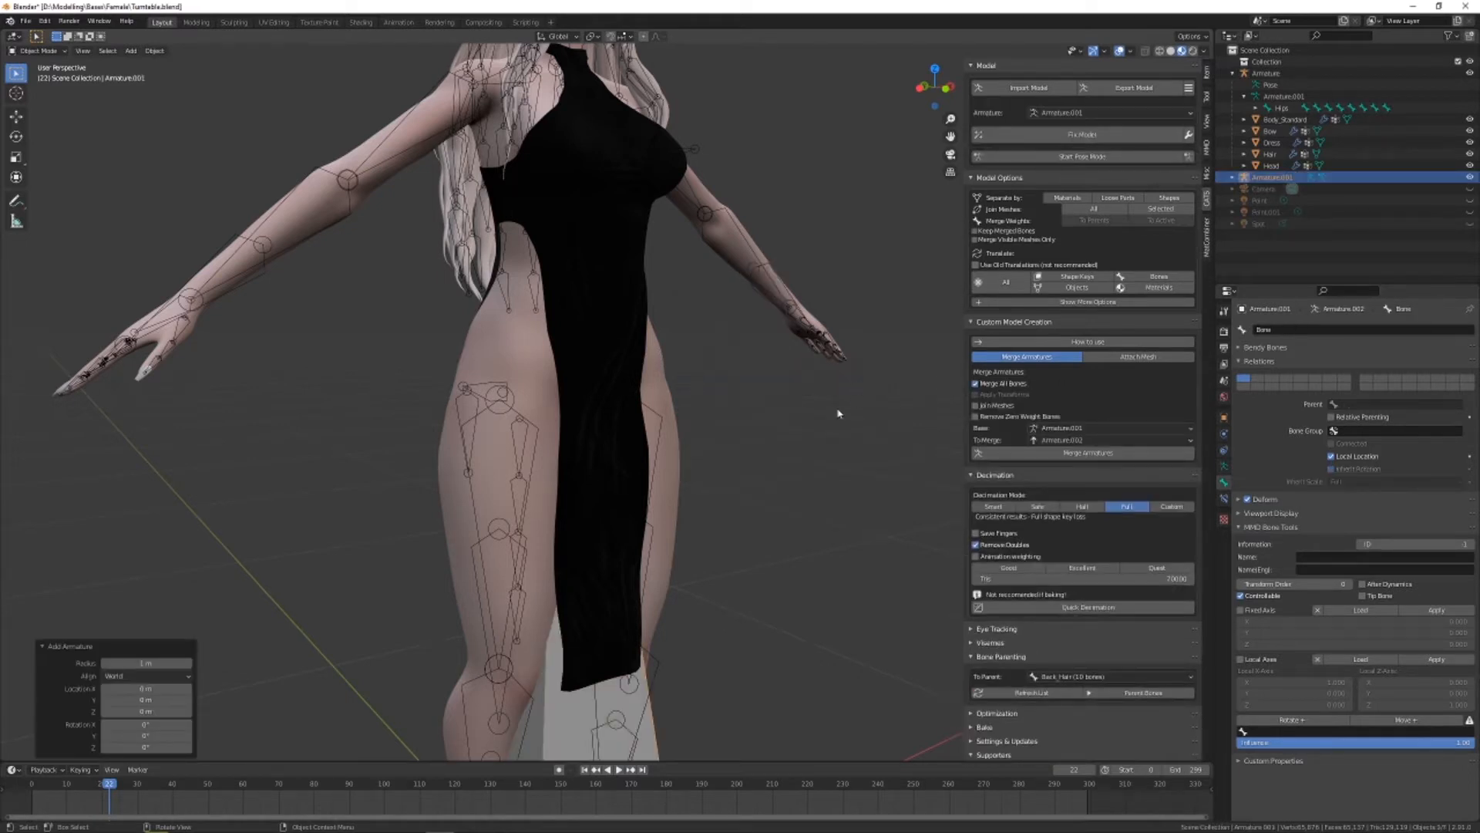
{"action": "middle_click_drag", "start_coordinate": [752, 514], "coordinate": [668, 327], "text": "shift"}
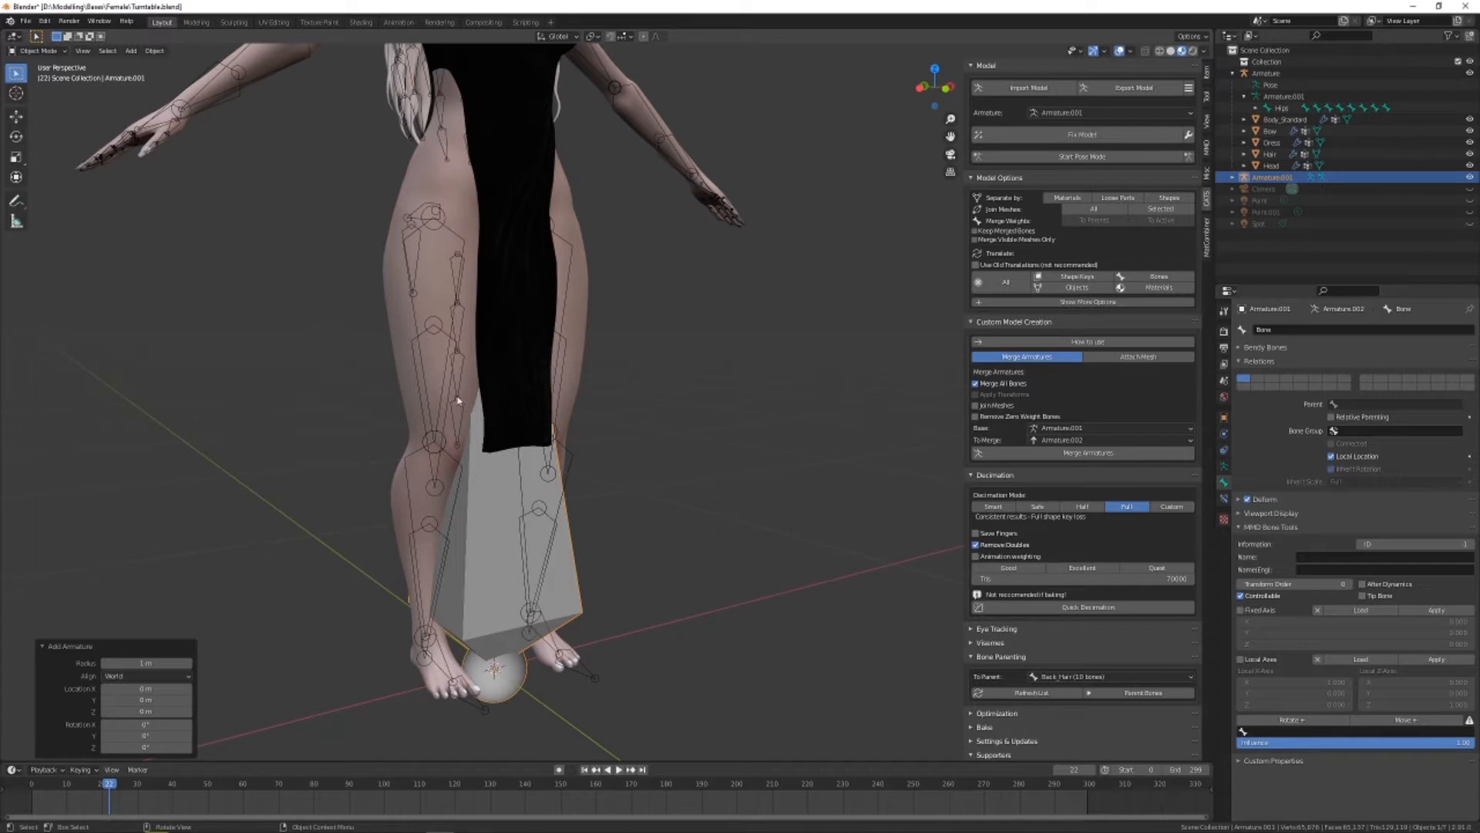
{"action": "left_click", "coordinate": [16, 117]}
{"action": "middle_click_drag", "start_coordinate": [420, 364], "coordinate": [494, 383]}
{"action": "left_click_drag", "start_coordinate": [488, 665], "coordinate": [647, 482]}
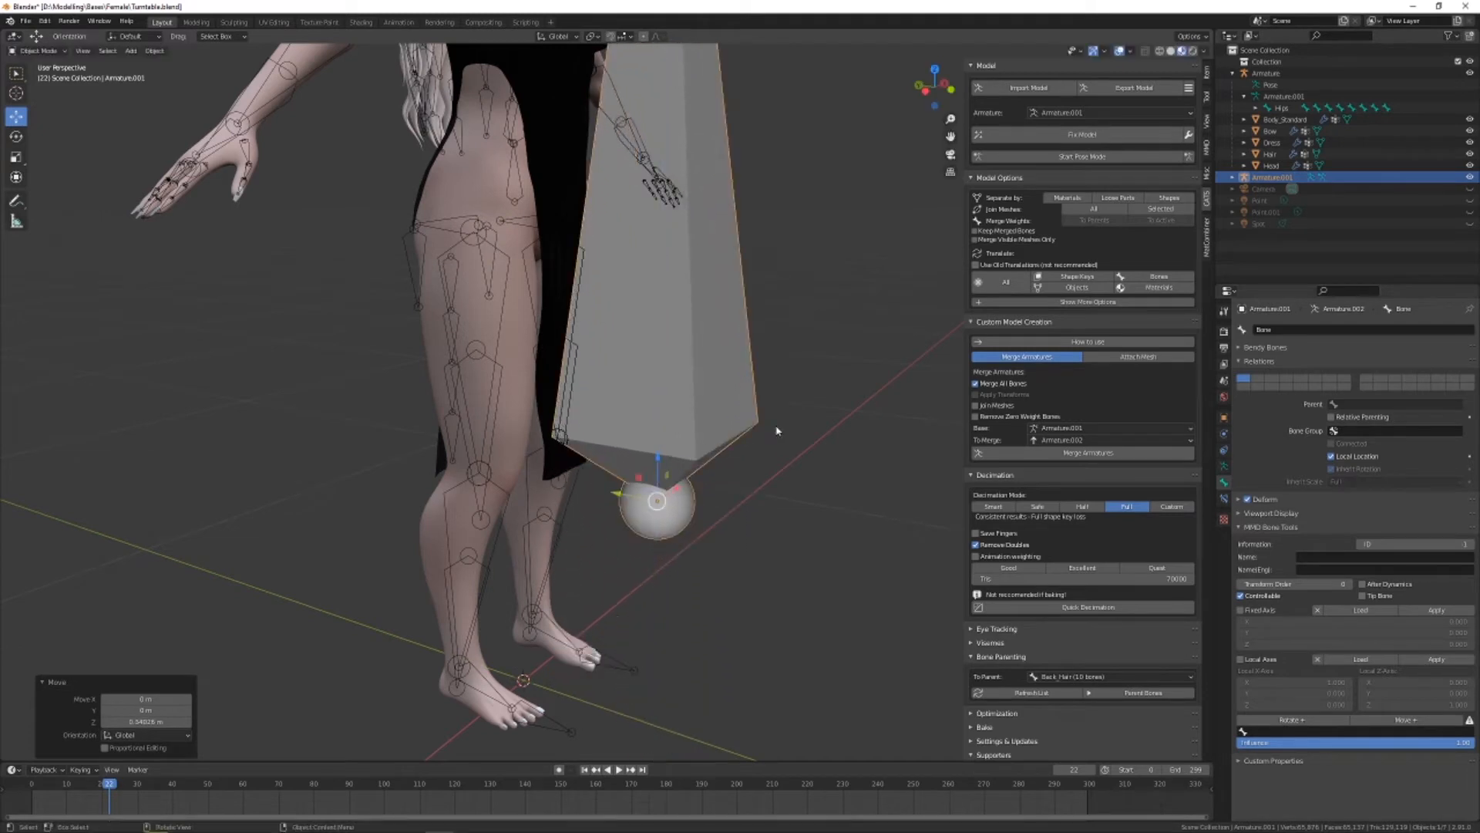
{"action": "scroll", "coordinate": [623, 510], "scroll_direction": "down", "scroll_amount": 3}
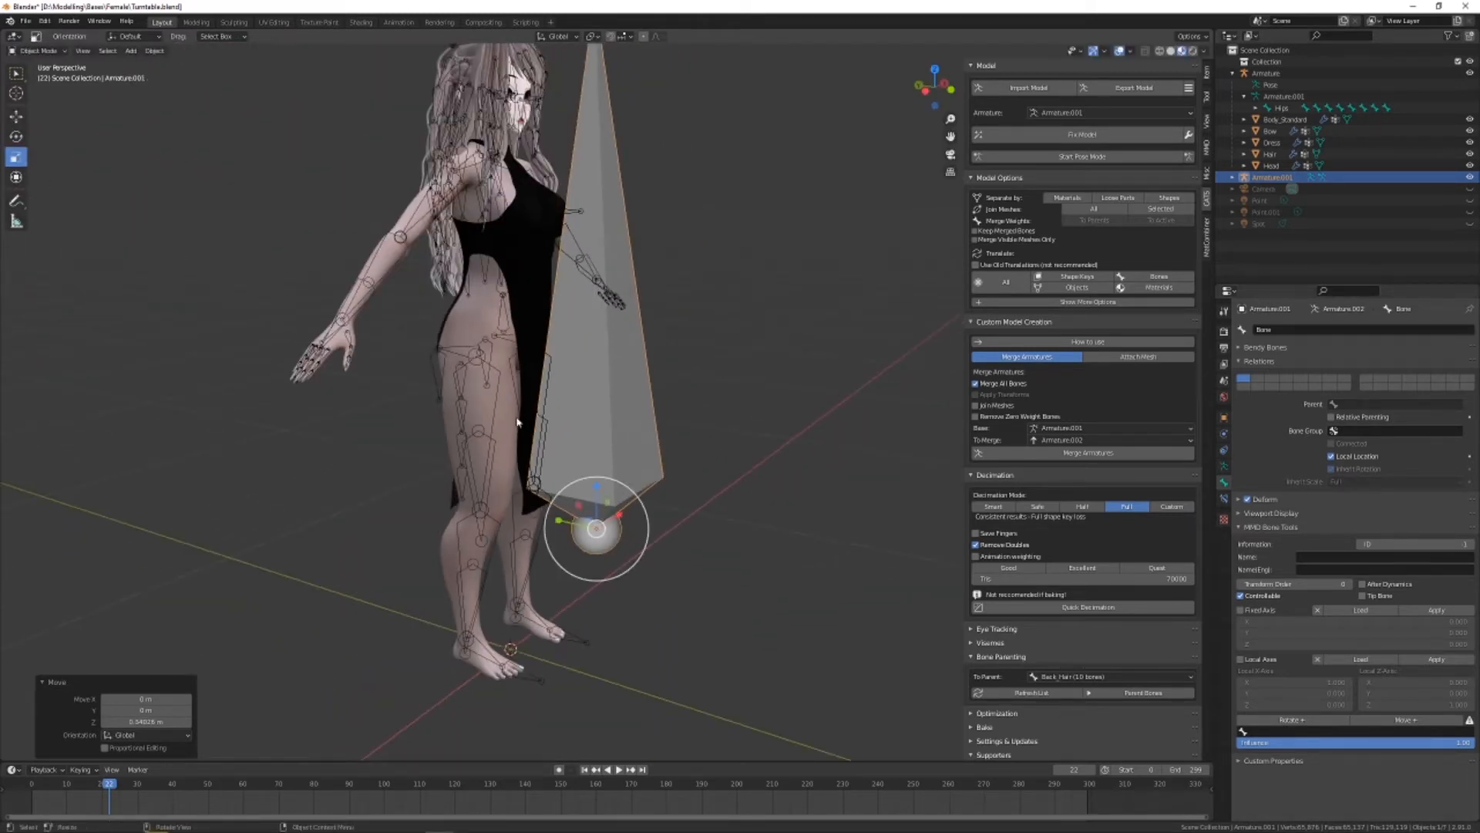
Flip the new armature vertically so its bone points downward, and scale it down uniformly by a factor of about 0.31
{"action": "left_click", "coordinate": [16, 157]}
{"action": "left_click_drag", "start_coordinate": [596, 487], "coordinate": [594, 570]}
{"action": "left_click", "coordinate": [629, 490]}
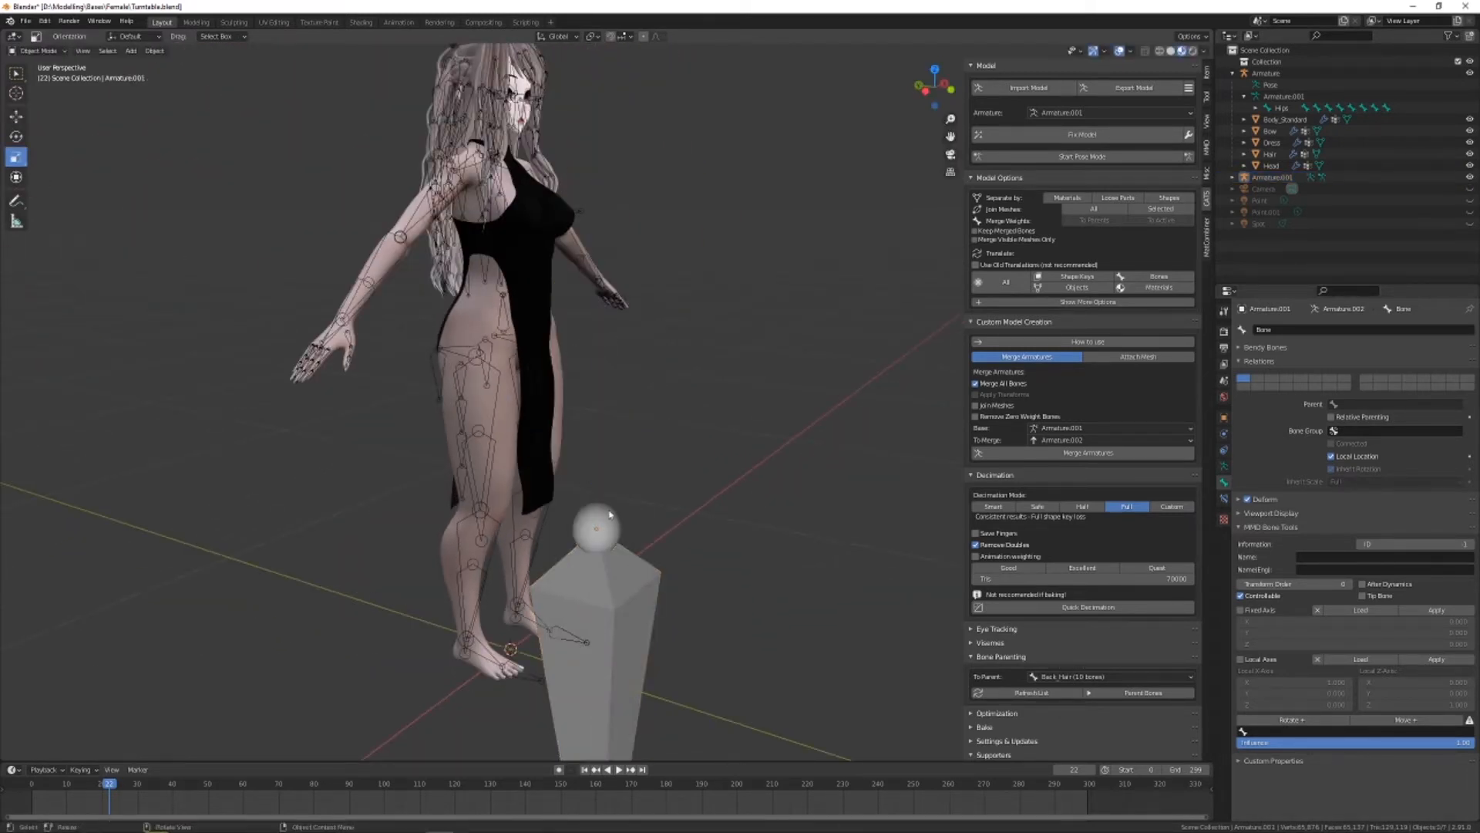
{"action": "key", "text": "ctrl+z"}
{"action": "left_click_drag", "start_coordinate": [628, 490], "coordinate": [605, 515]}
Position the new armature along the dress's front panel, with its head at hip height and its tail near the hem
{"action": "left_click", "coordinate": [16, 116]}
{"action": "middle_click_drag", "start_coordinate": [494, 432], "coordinate": [540, 436]}
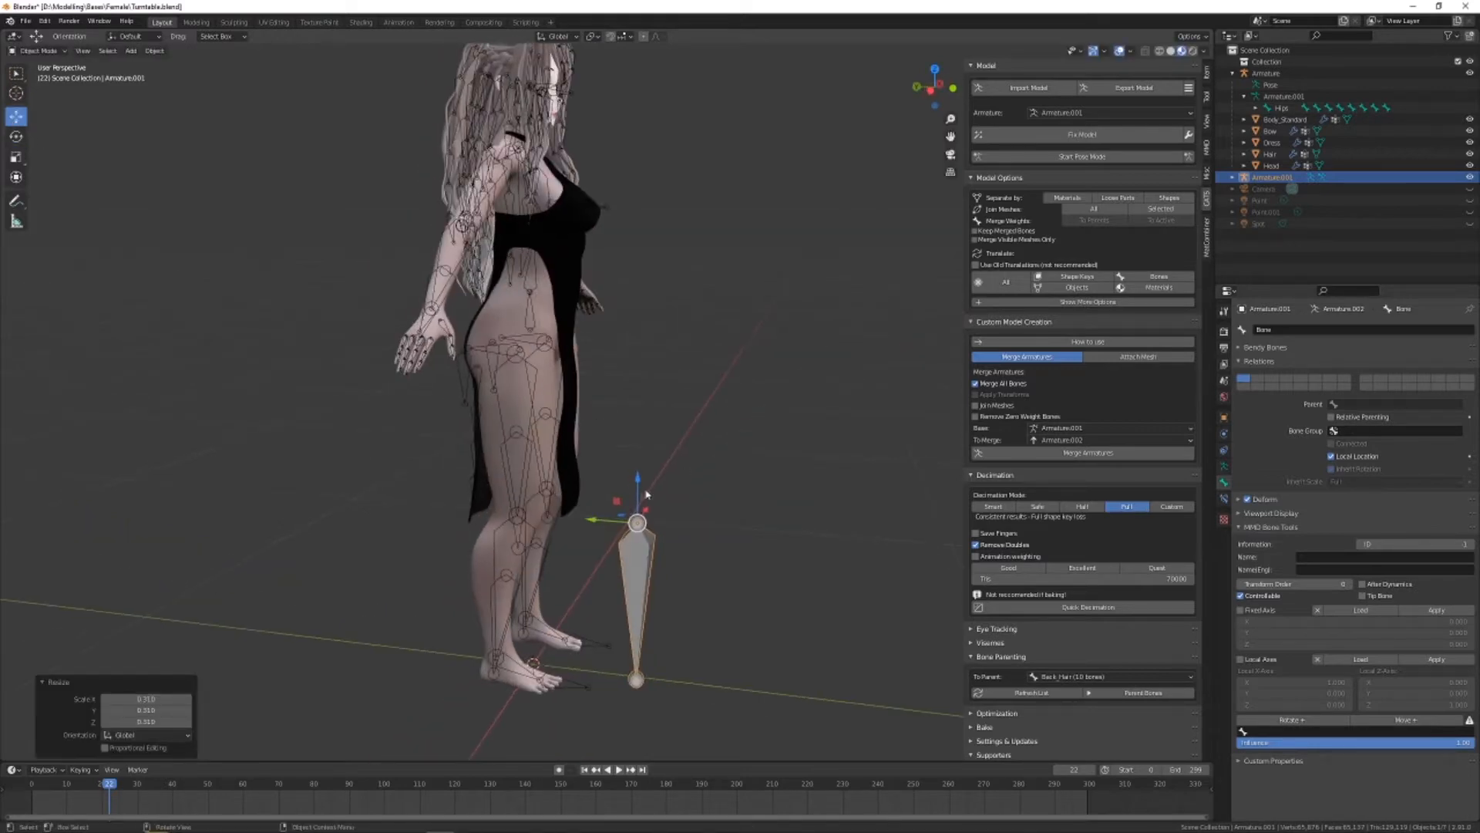
{"action": "left_click_drag", "start_coordinate": [616, 505], "coordinate": [569, 327]}
{"action": "middle_click_drag", "start_coordinate": [549, 331], "coordinate": [370, 343]}
{"action": "scroll", "coordinate": [601, 401], "scroll_direction": "up", "scroll_amount": 2}
{"action": "middle_click_drag", "start_coordinate": [655, 424], "coordinate": [826, 468]}
{"action": "left_click_drag", "start_coordinate": [596, 371], "coordinate": [587, 371]}
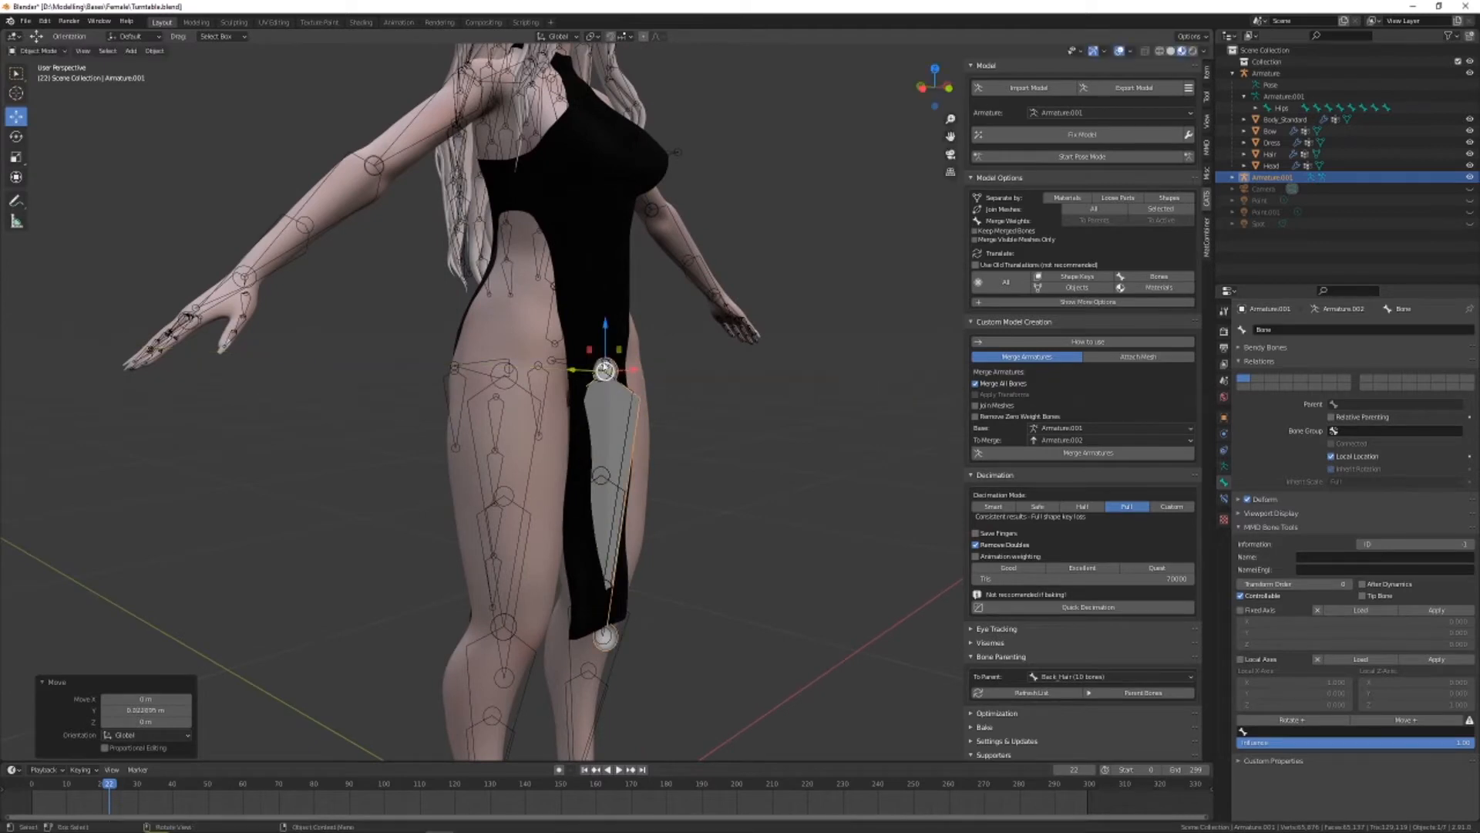
{"action": "middle_click_drag", "start_coordinate": [587, 371], "coordinate": [549, 330]}
{"action": "left_click_drag", "start_coordinate": [559, 328], "coordinate": [560, 324]}
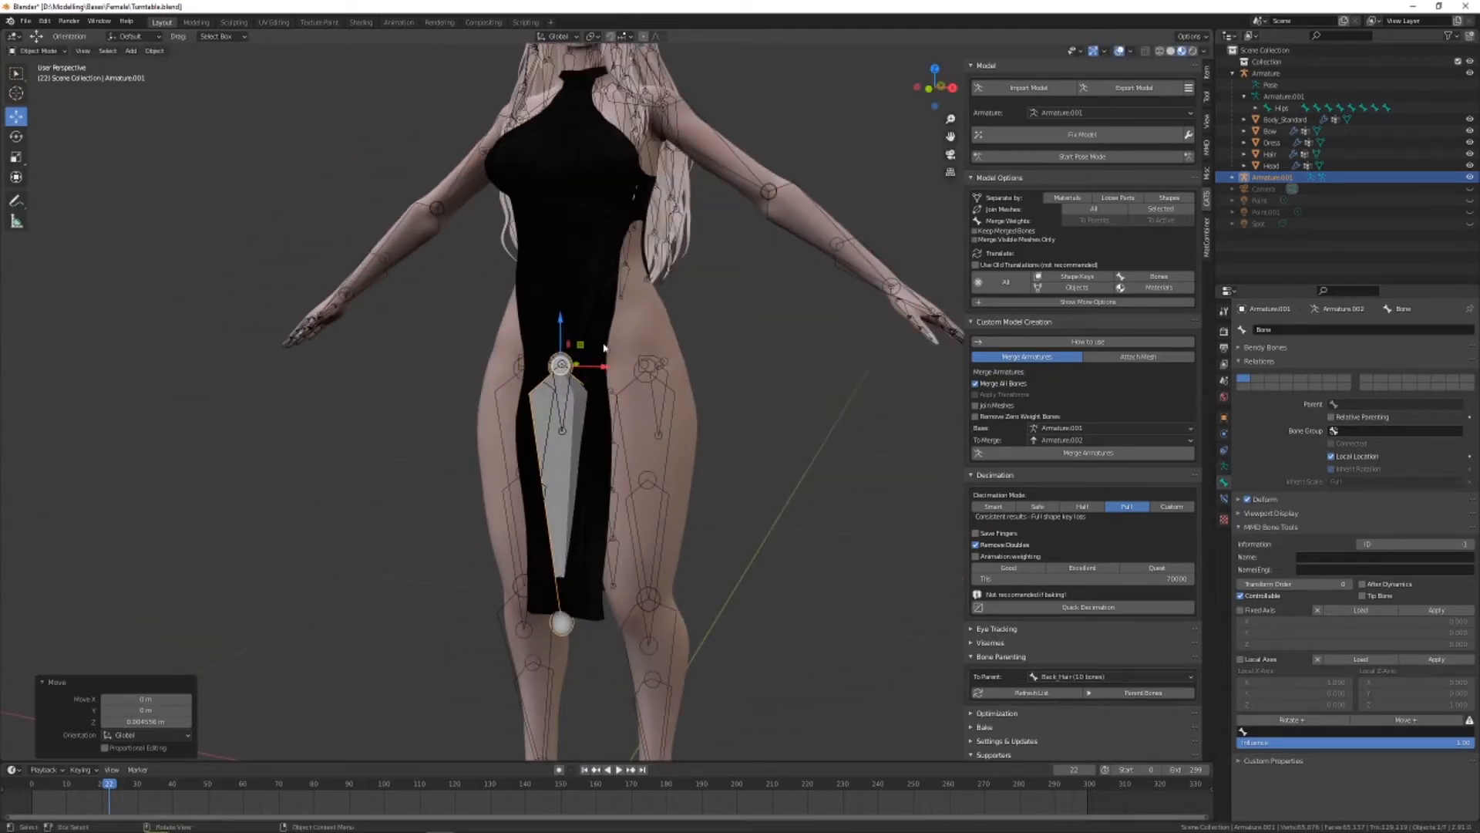
{"action": "middle_click_drag", "start_coordinate": [560, 324], "coordinate": [821, 387]}
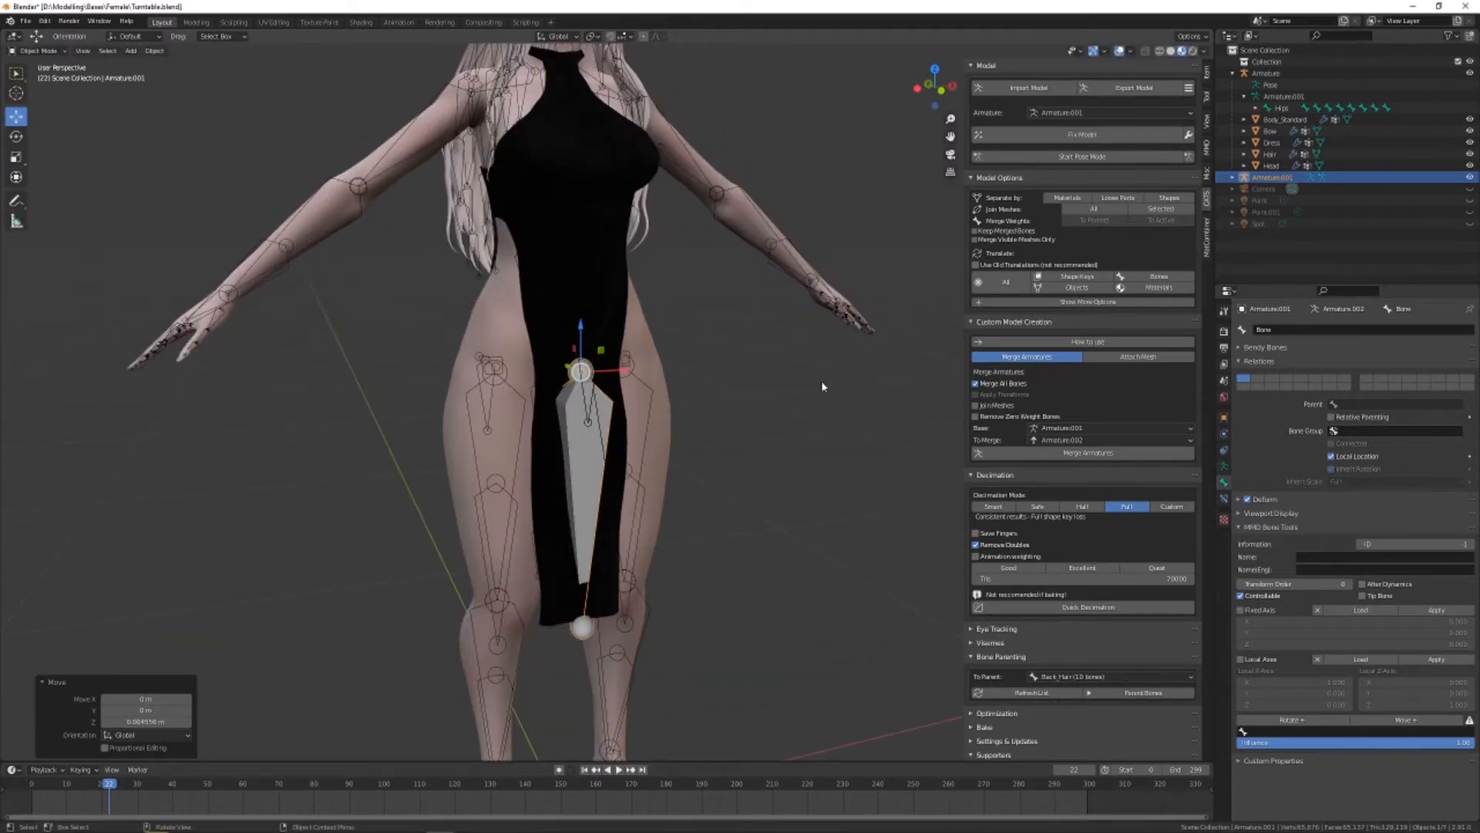
{"action": "left_click", "coordinate": [830, 569]}
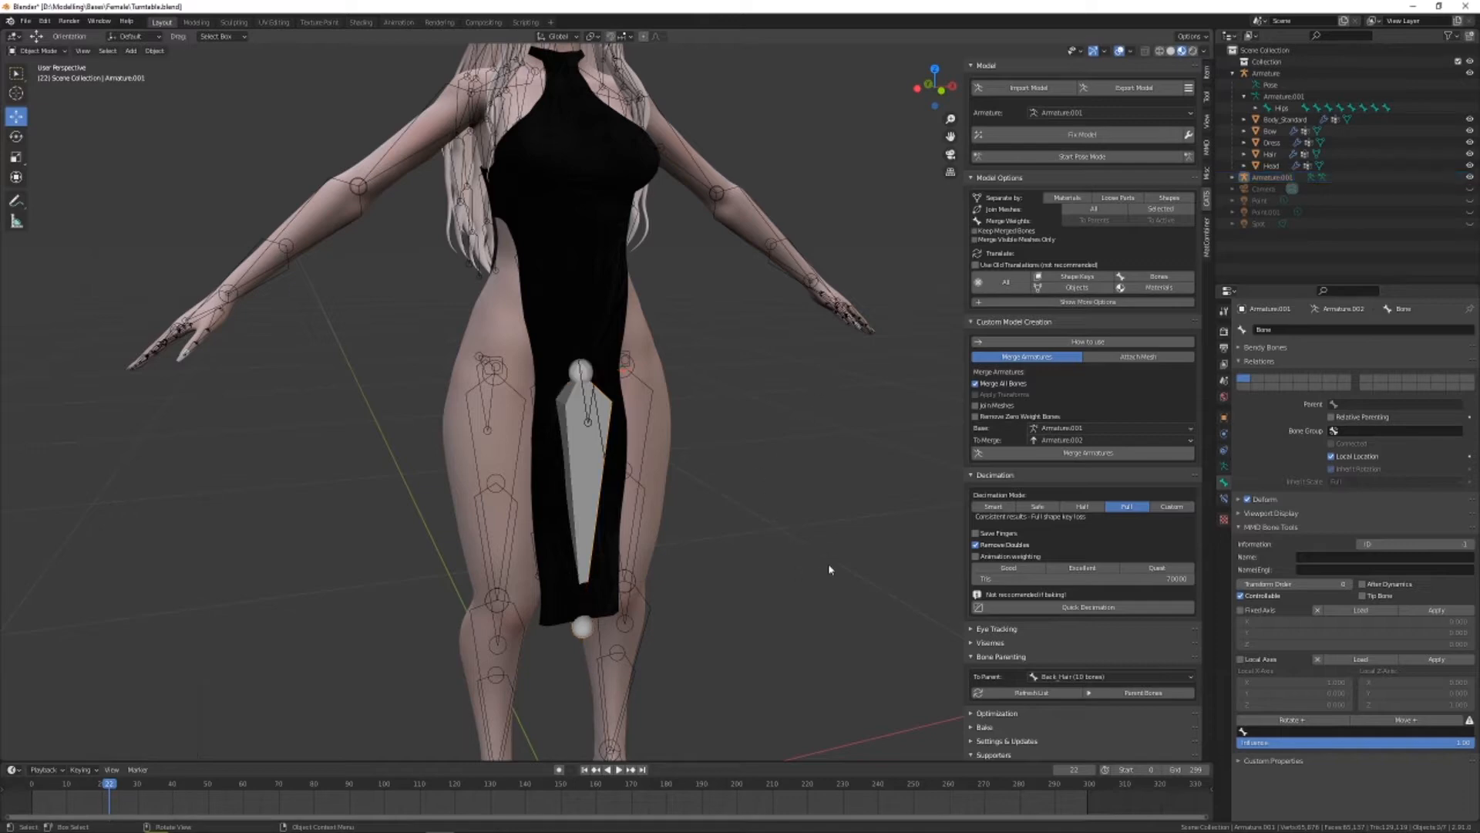
Rename the new armature's bone as Dress_front
{"action": "left_click", "coordinate": [584, 478]}
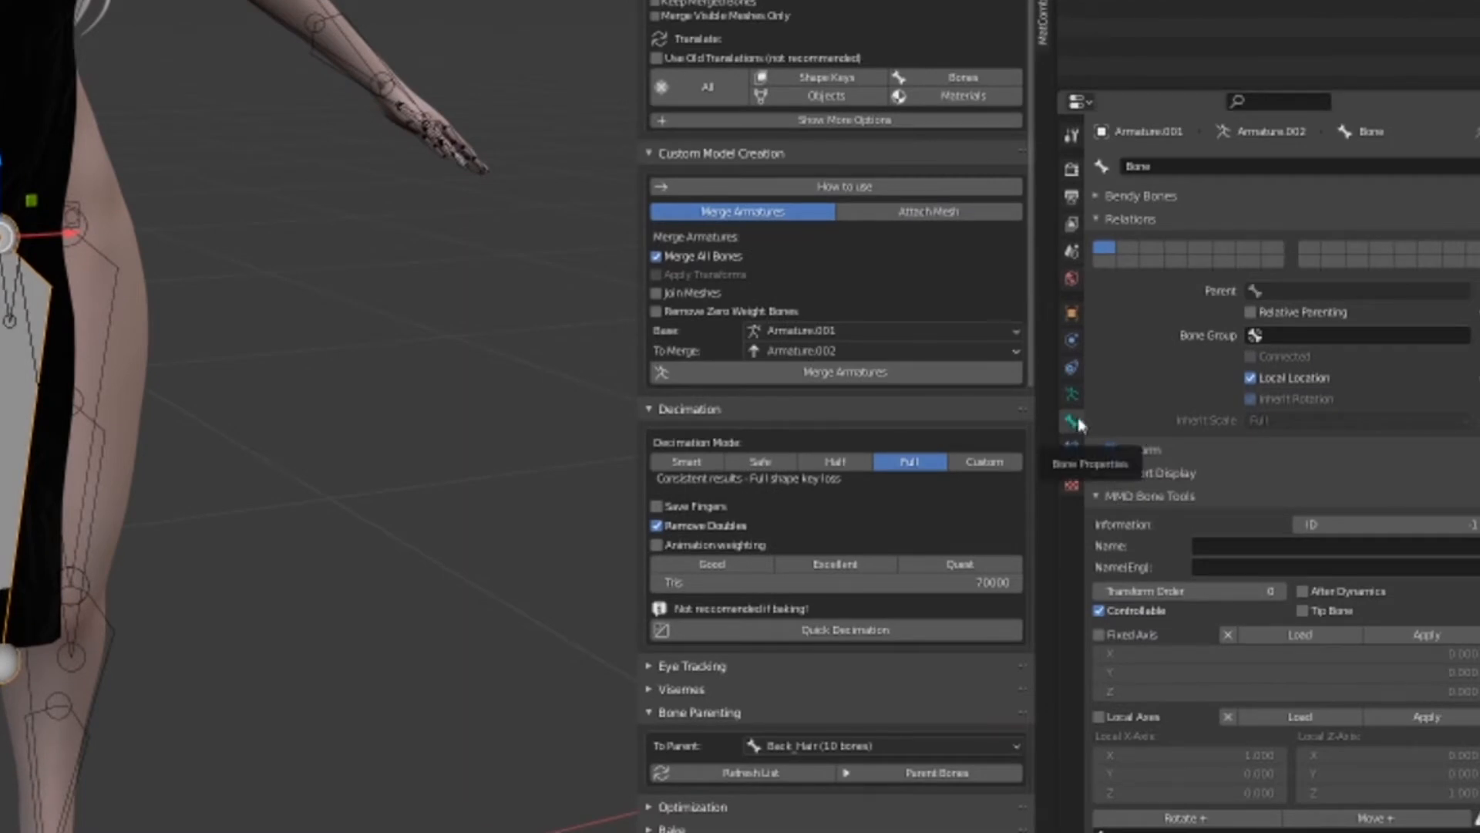
{"action": "left_click", "coordinate": [1071, 422]}
{"action": "left_click", "coordinate": [1172, 166]}
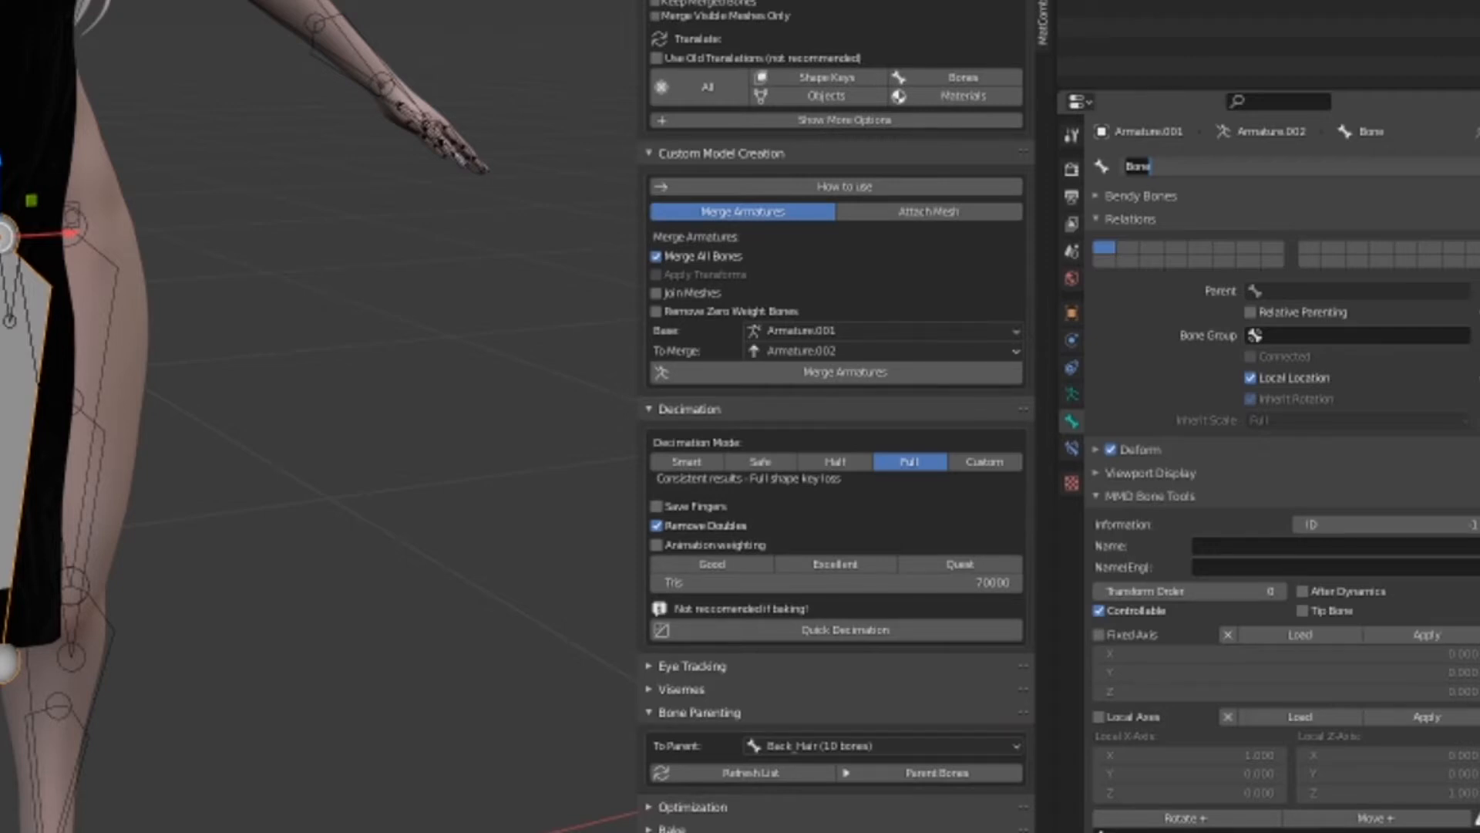
{"action": "key", "text": "Escape"}
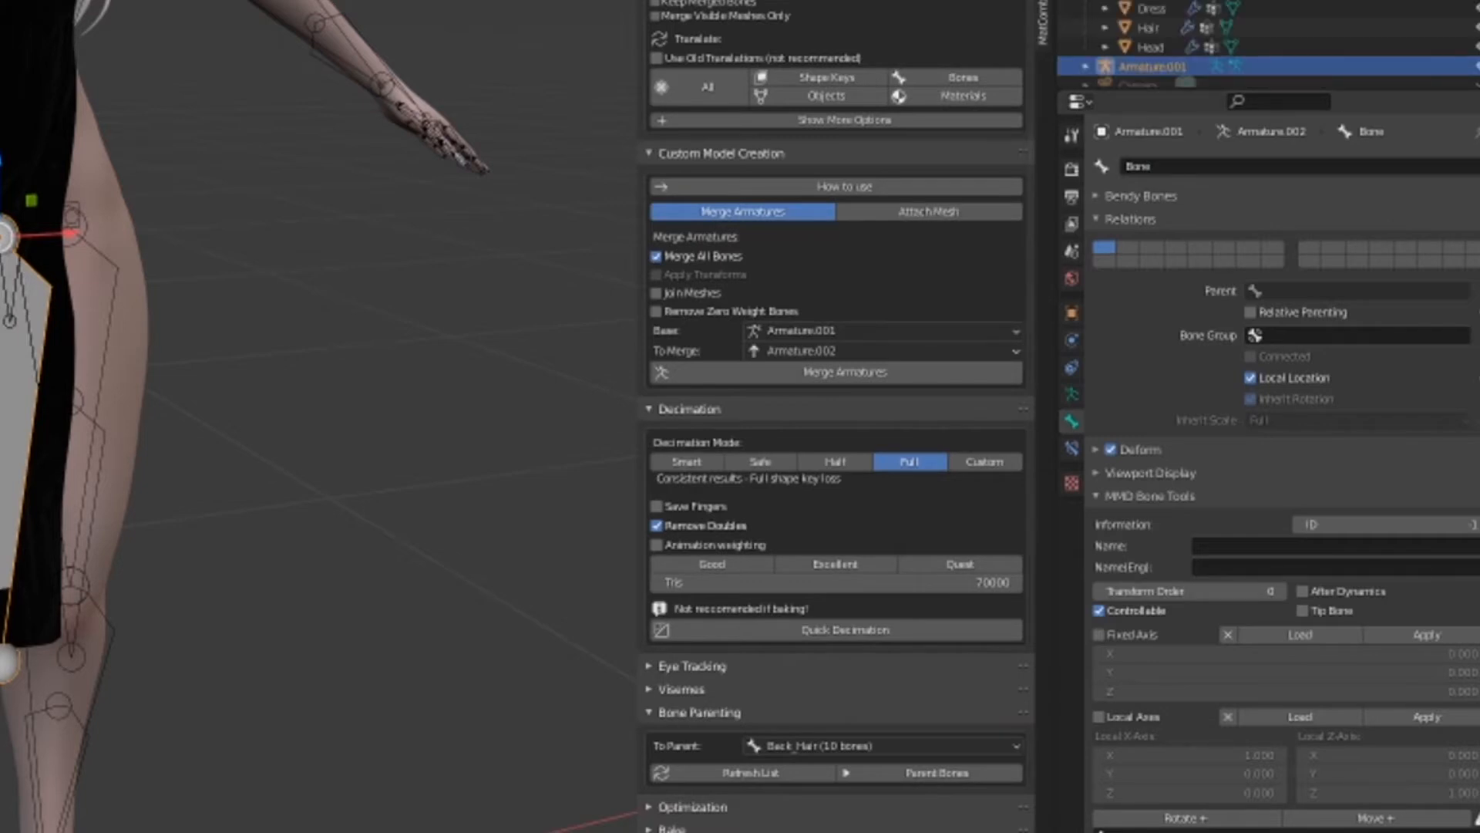
{"action": "scroll", "coordinate": [1265, 39], "scroll_direction": "down", "scroll_amount": 2}
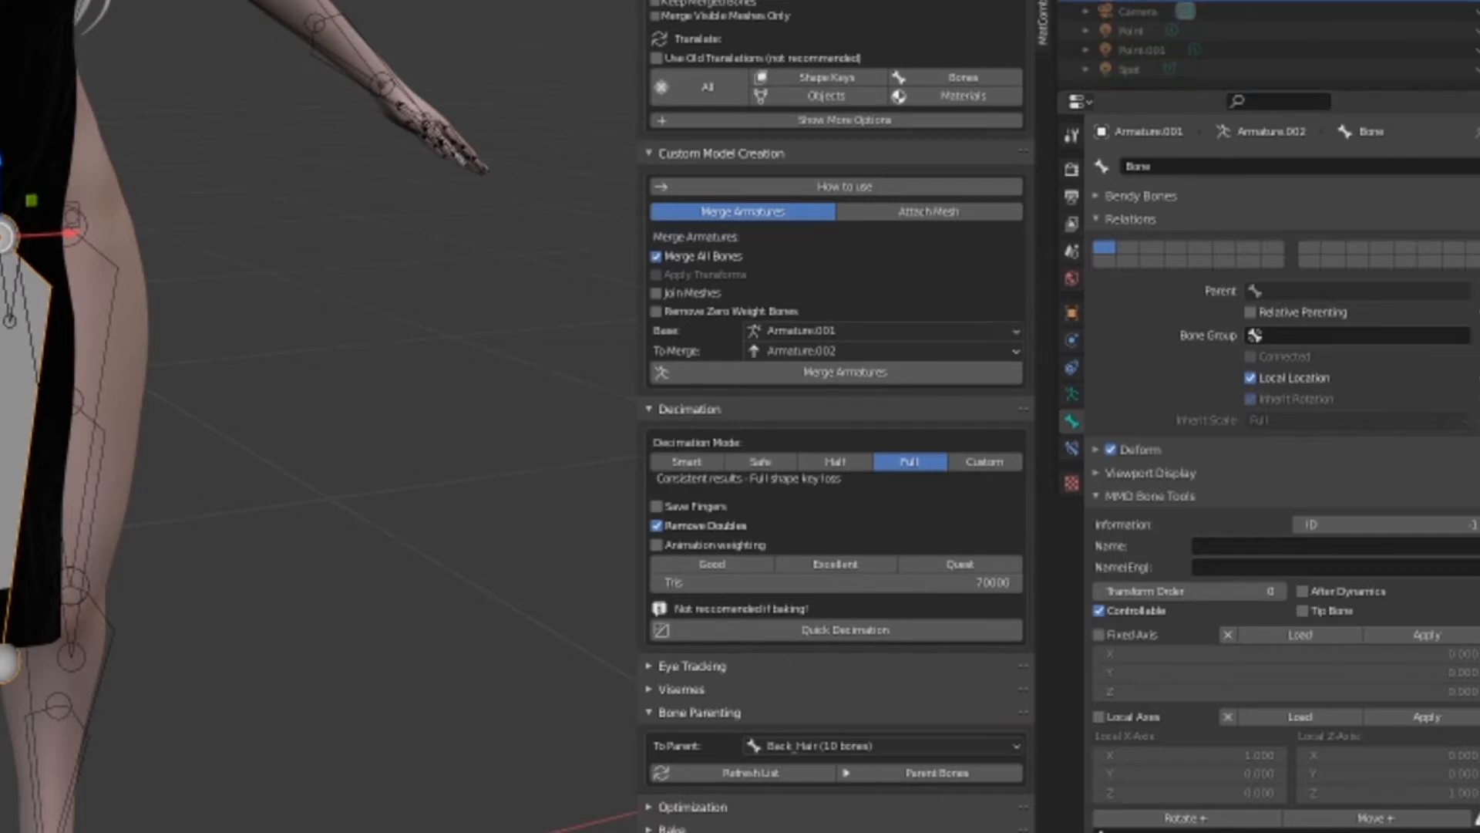
{"action": "left_click", "coordinate": [1245, 164]}
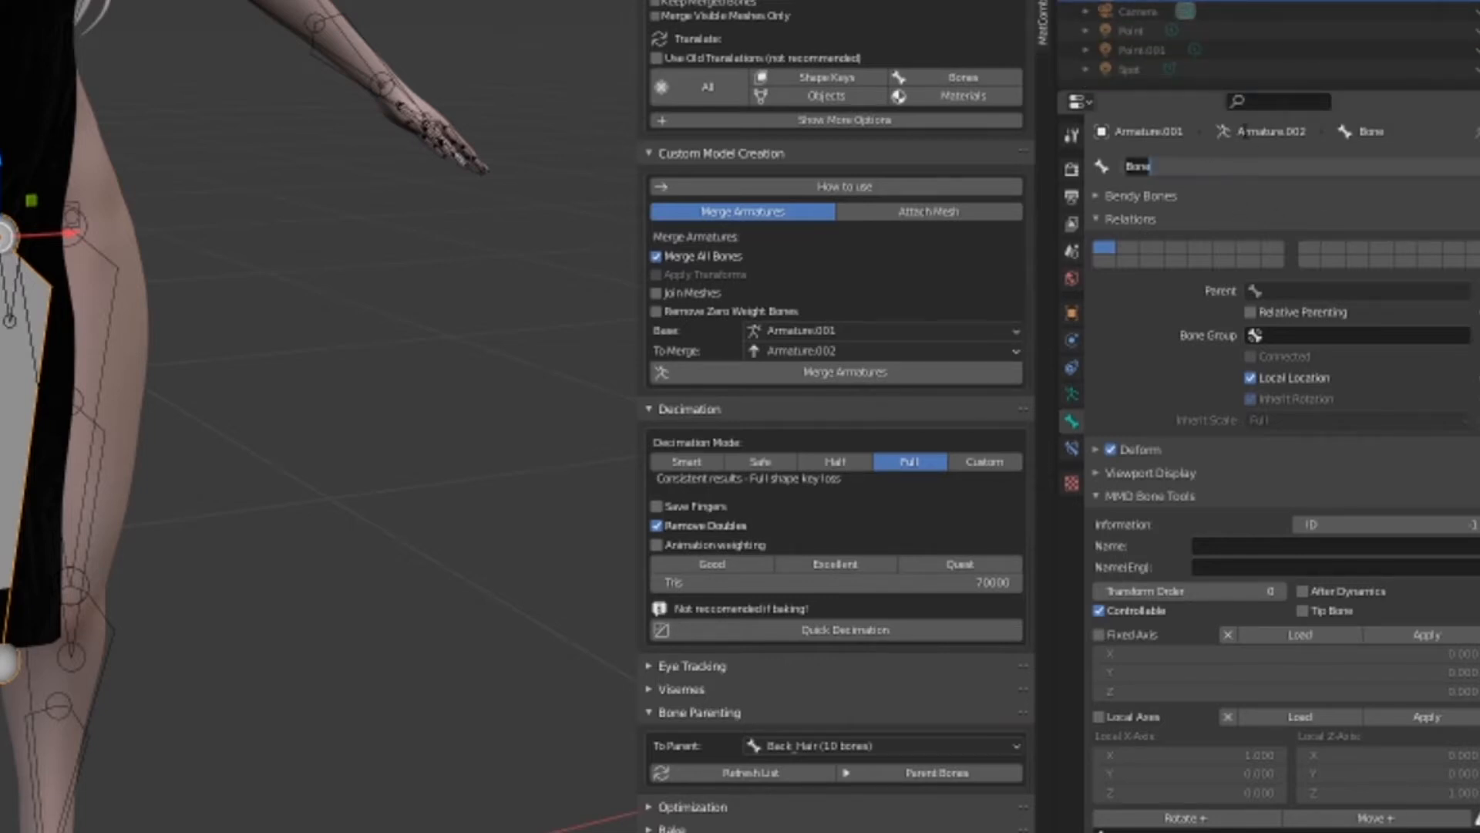
{"action": "type", "text": "Dress_front"}
{"action": "key", "text": "Return"}
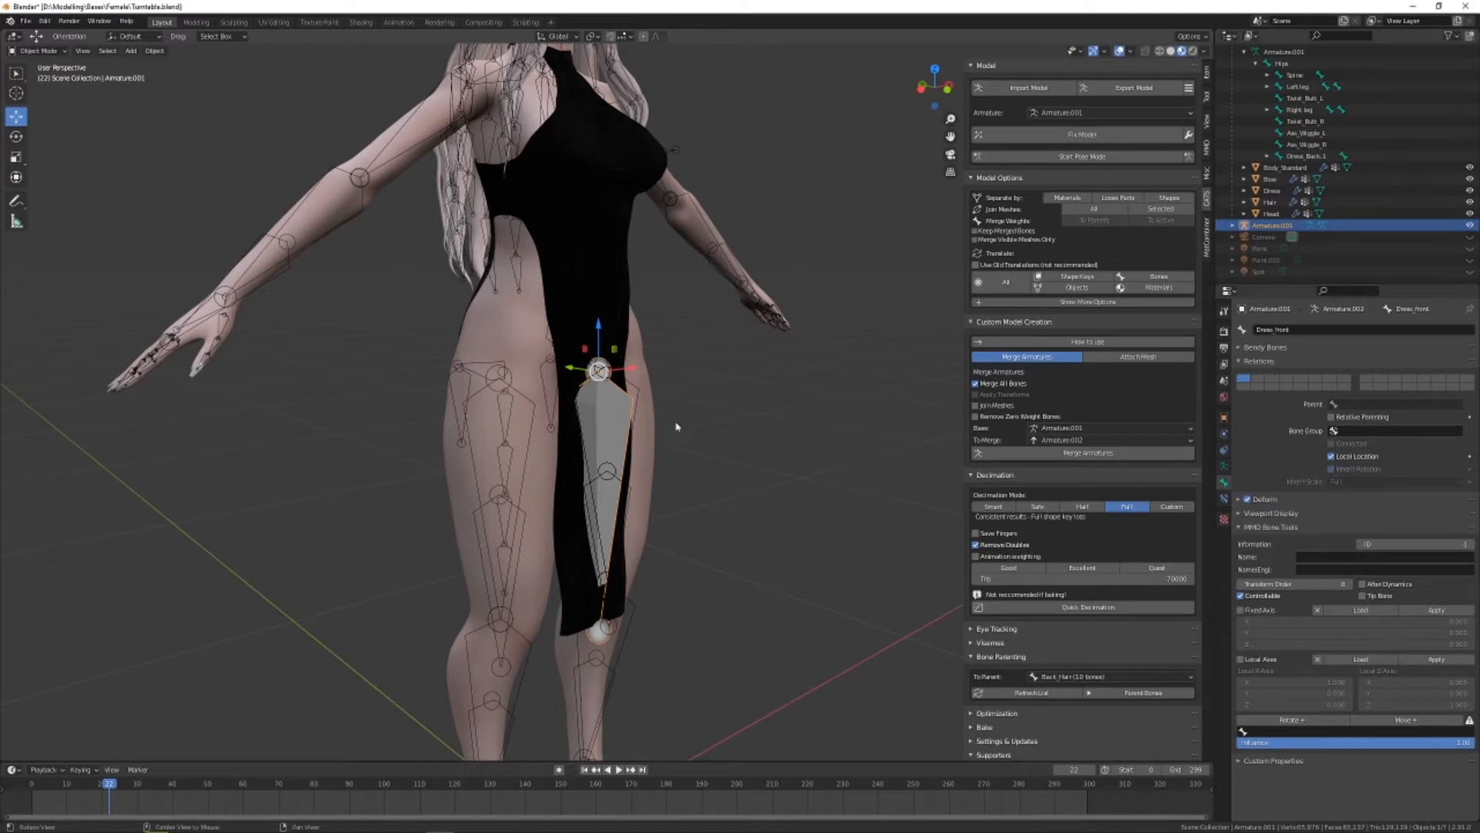
Subdivide the Dress_front bone in Edit Mode with 3 cuts
{"action": "middle_click_drag", "start_coordinate": [635, 407], "coordinate": [701, 429]}
{"action": "key", "text": "Tab"}
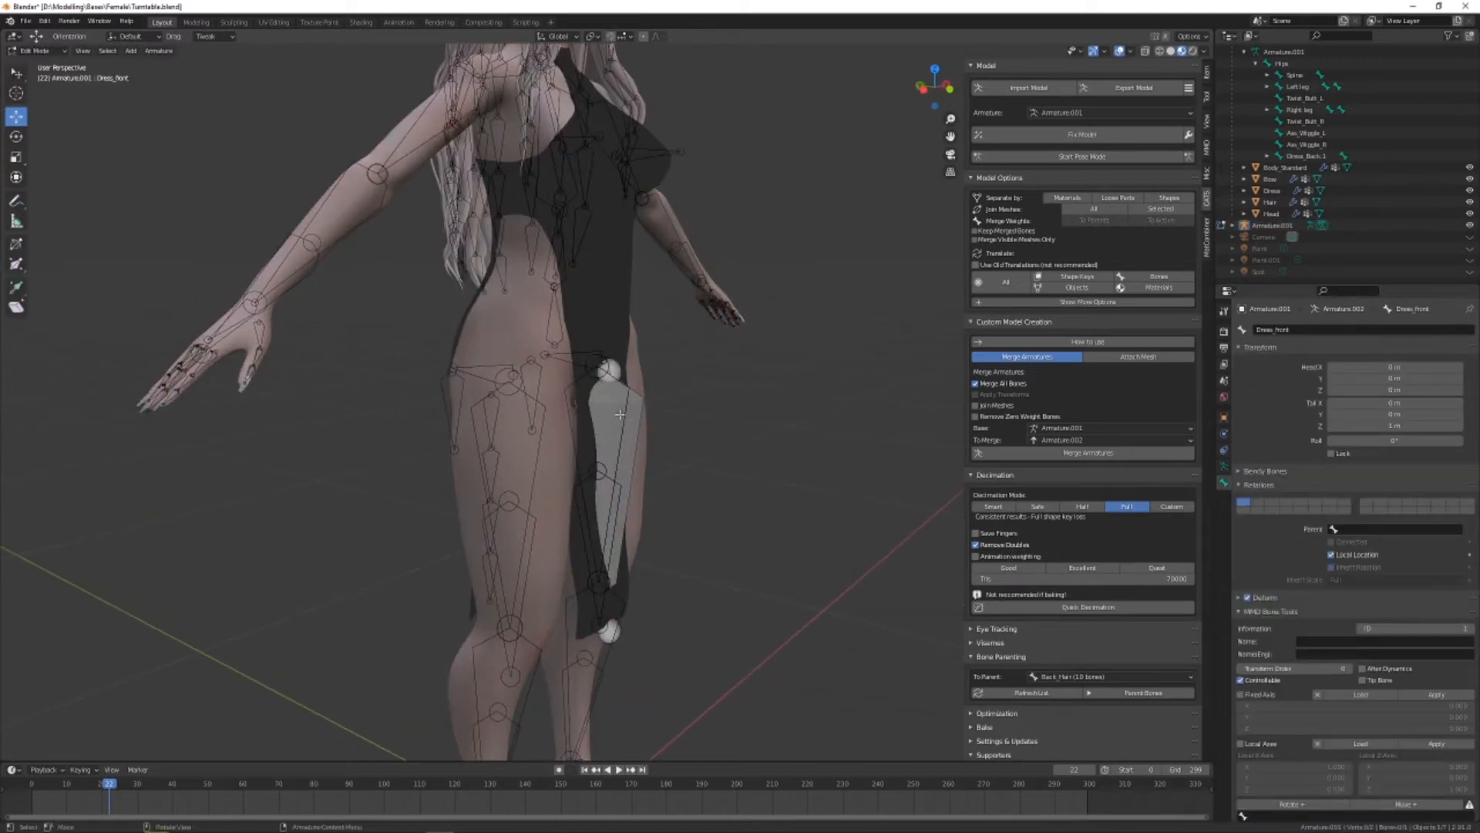
{"action": "left_click", "coordinate": [633, 408]}
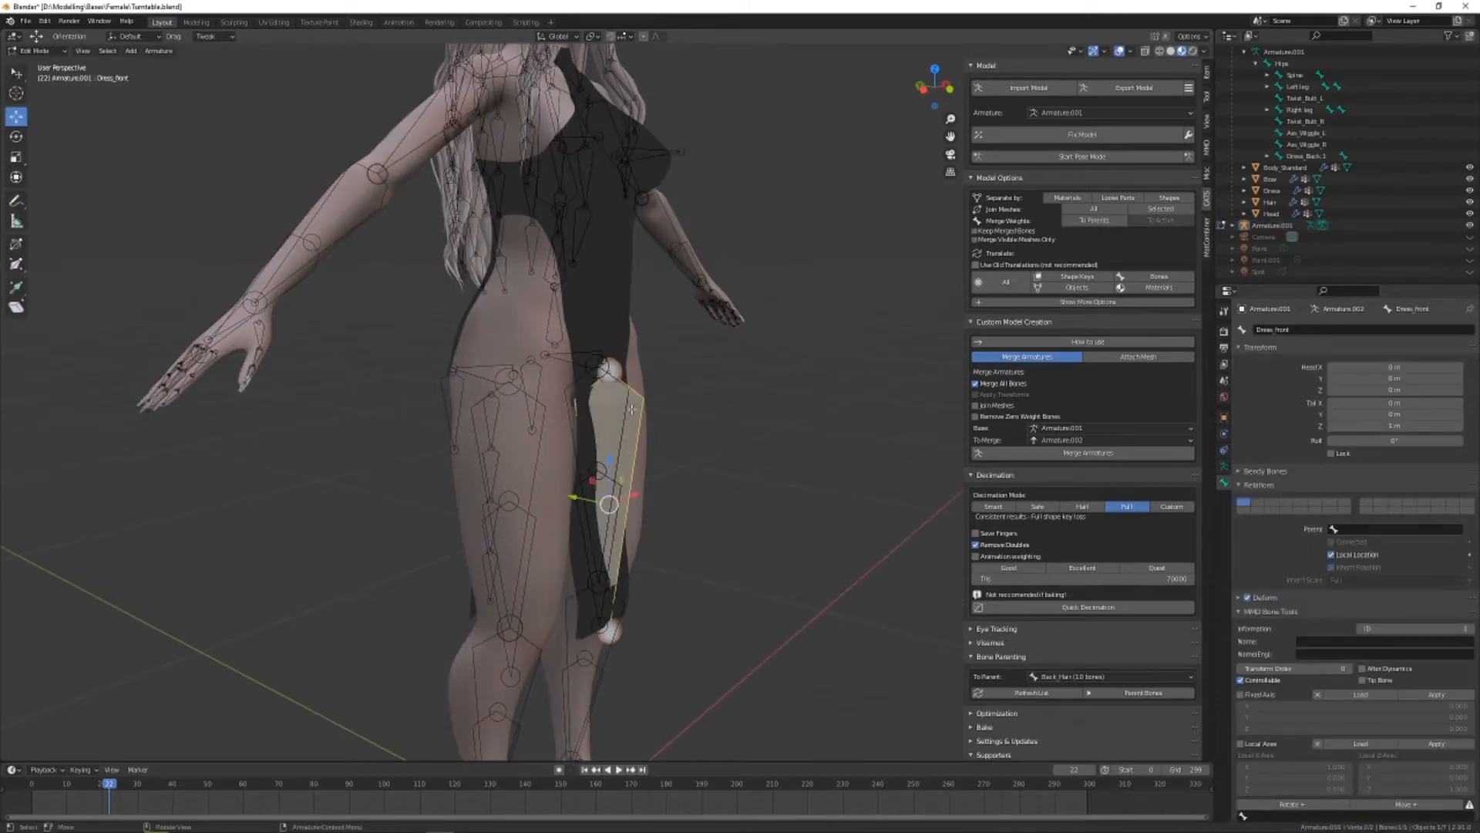
{"action": "right_click", "coordinate": [609, 438]}
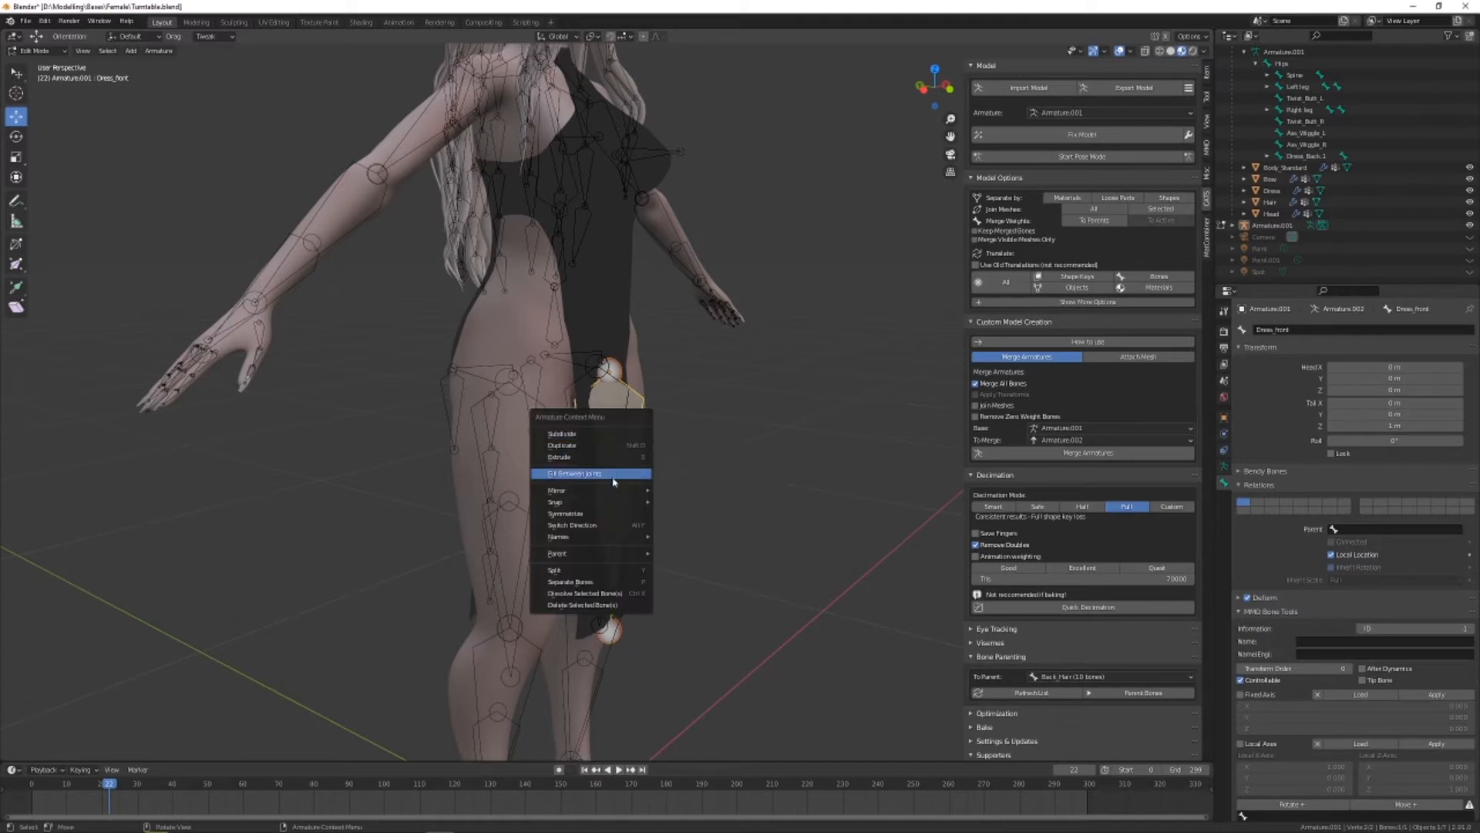
{"action": "left_click", "coordinate": [594, 434]}
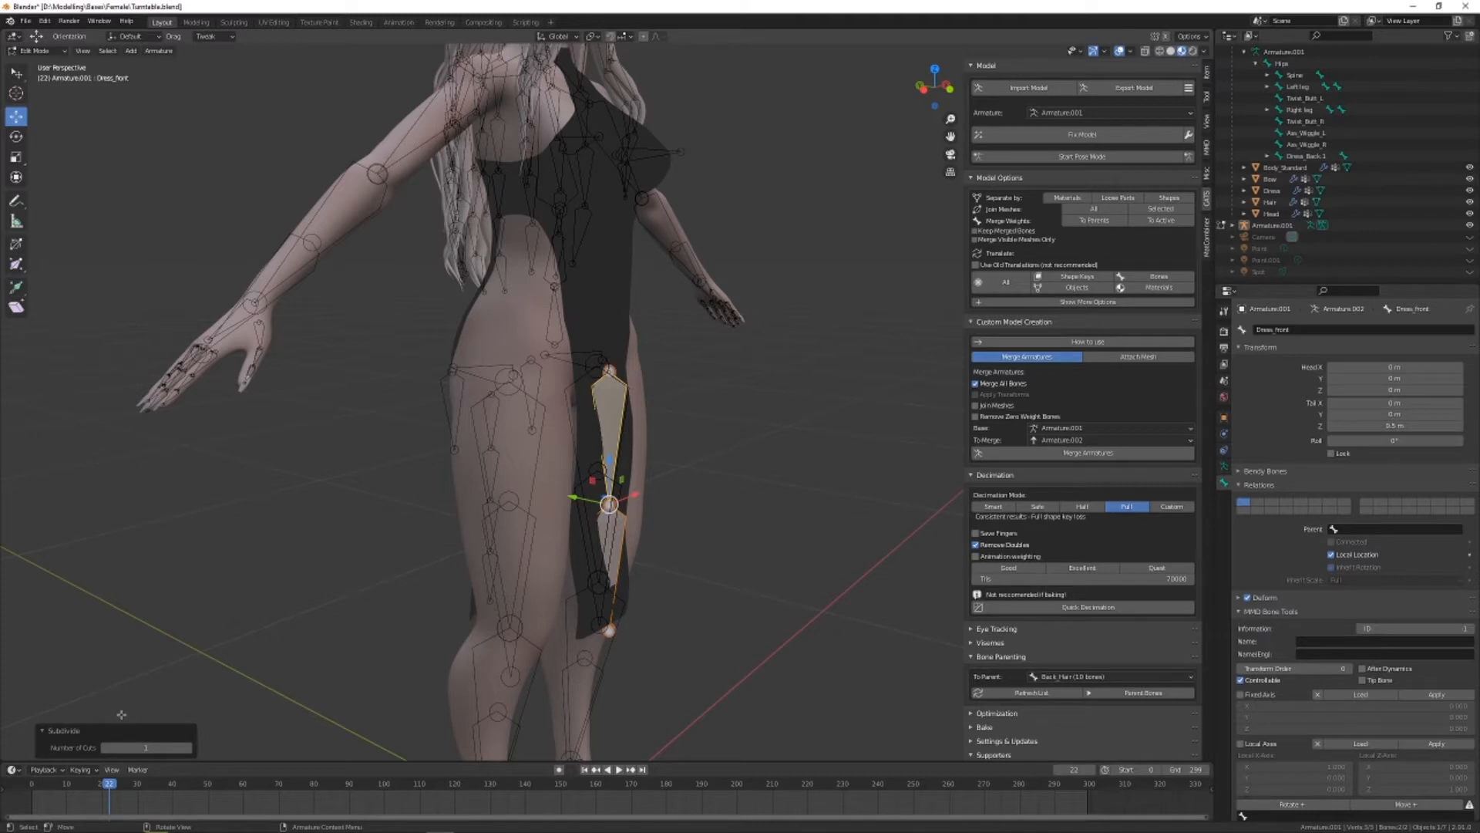
{"action": "left_click", "coordinate": [189, 749]}
{"action": "left_click", "coordinate": [189, 749]}
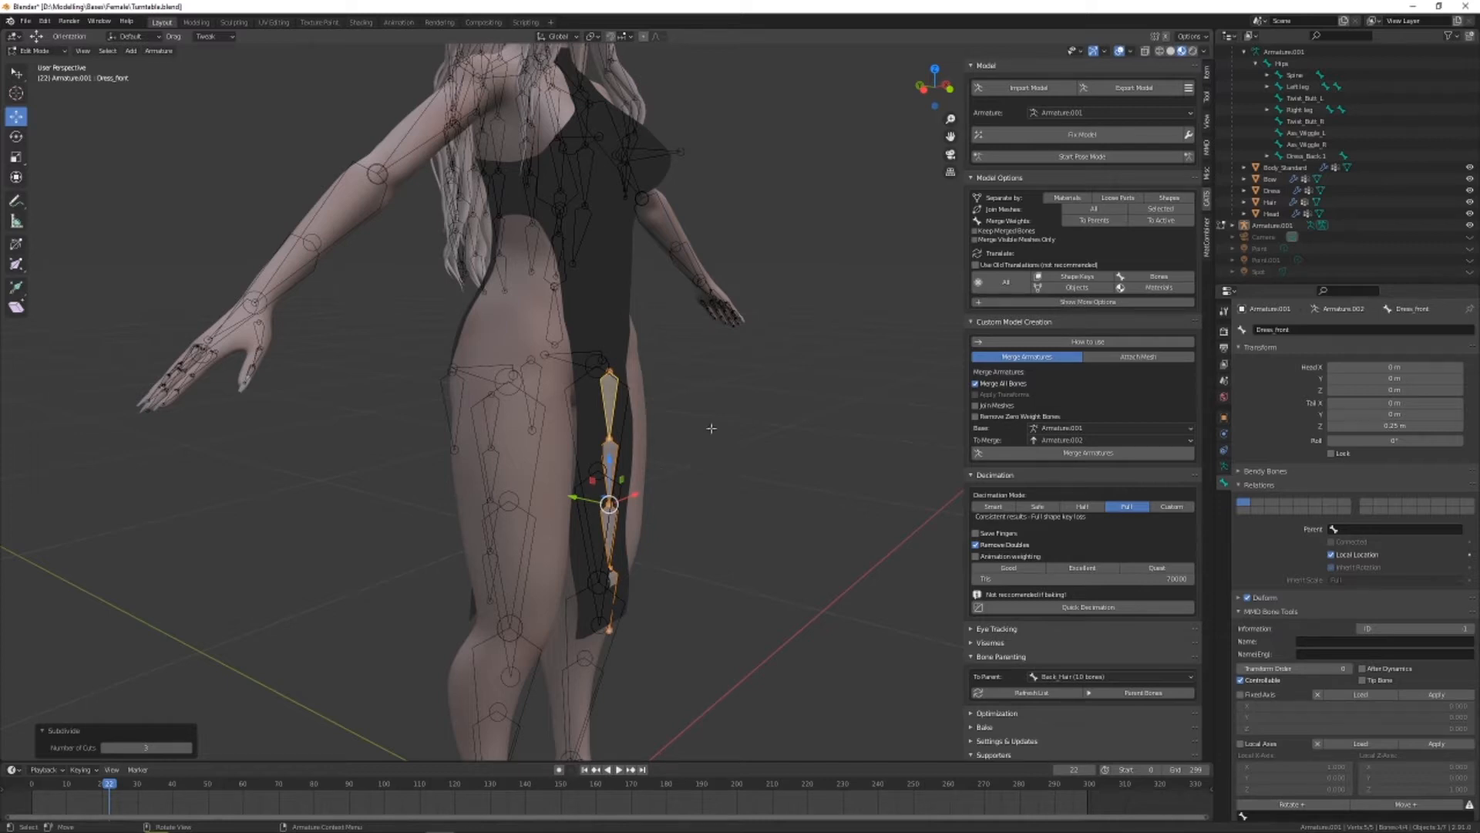
Check the names of the subdivided bones and rename the topmost one as Dress_front.1
{"action": "left_click", "coordinate": [609, 386]}
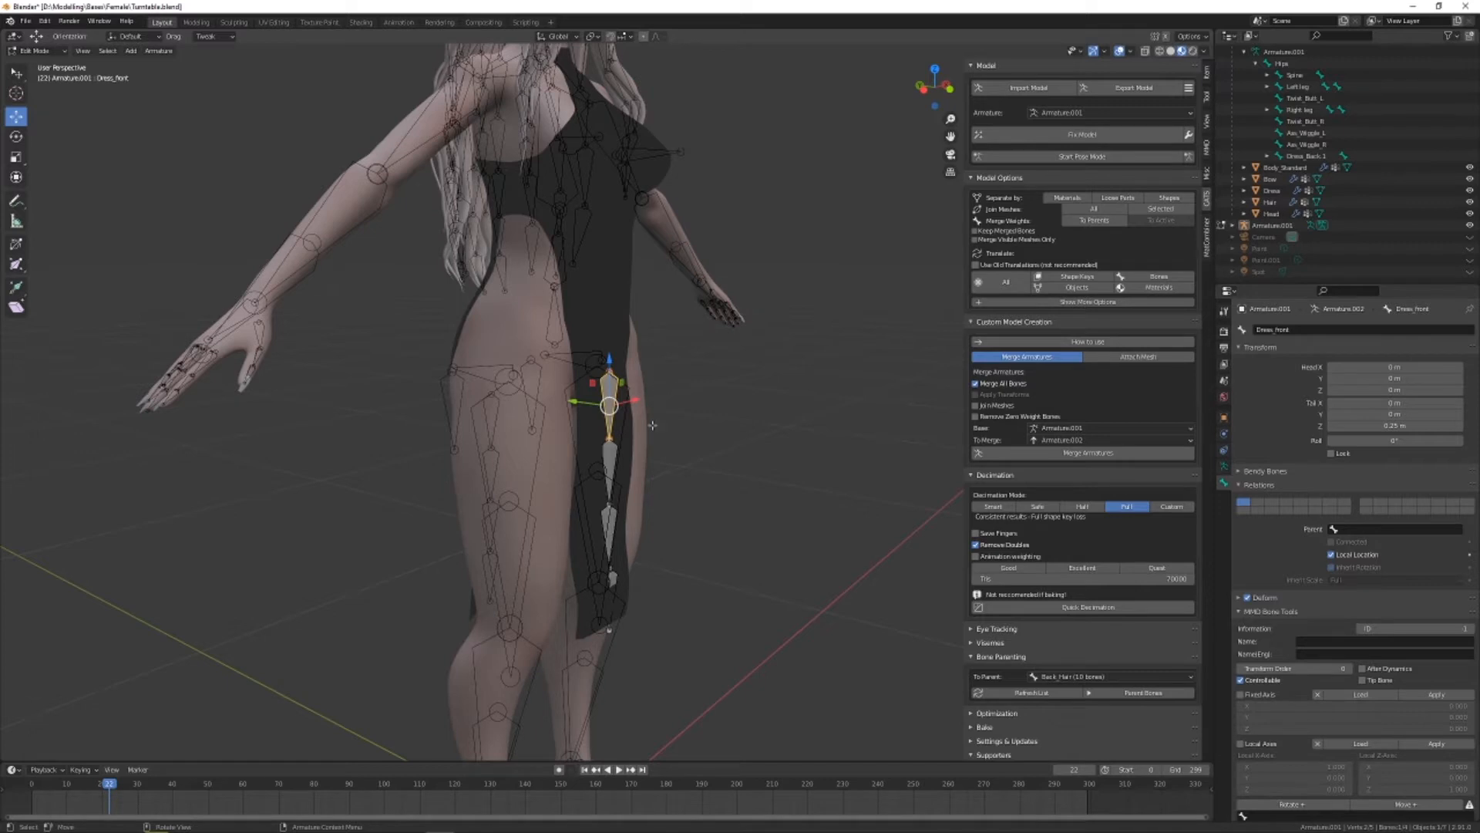
{"action": "left_click", "coordinate": [614, 456]}
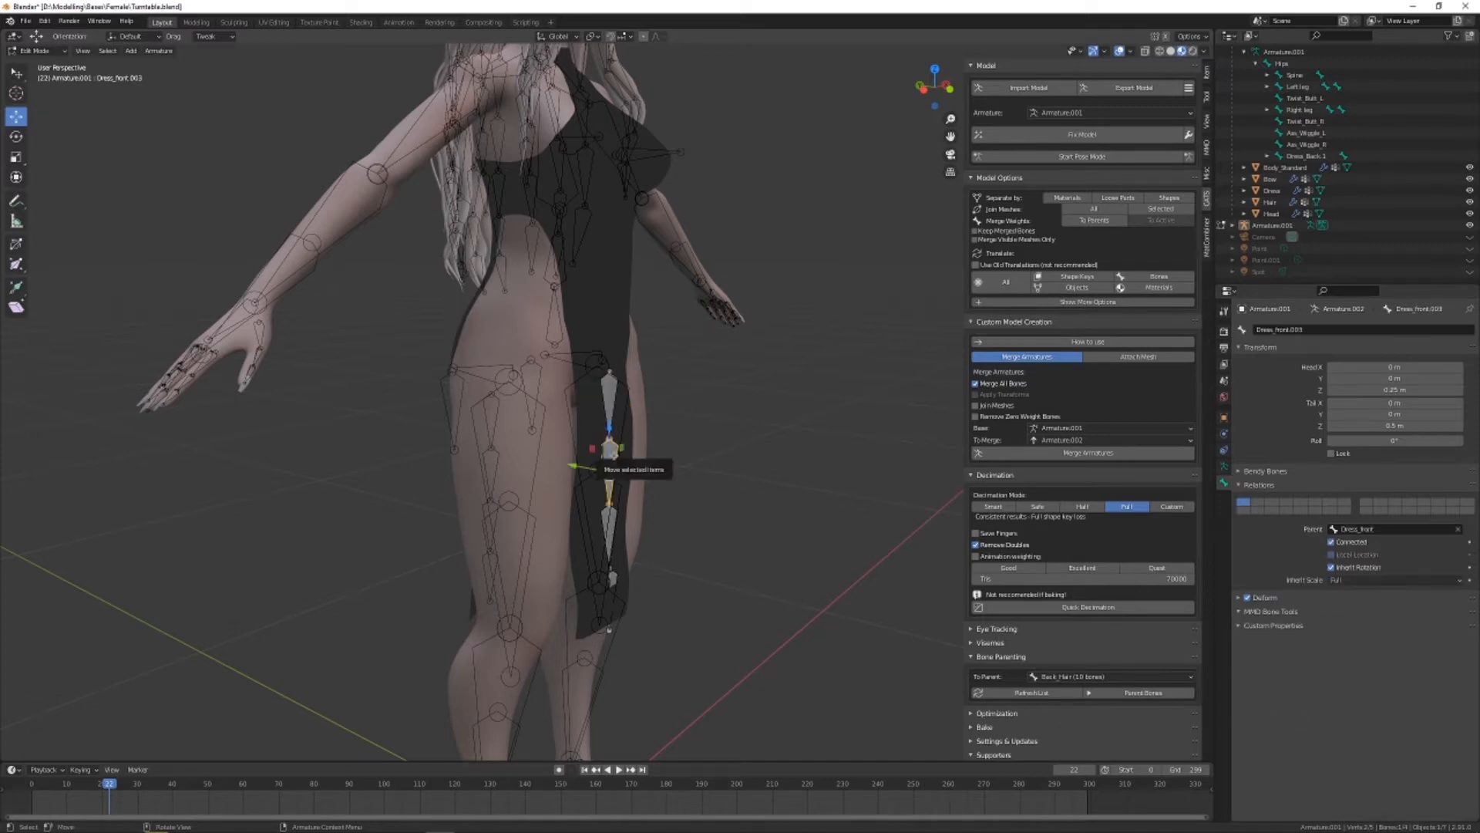
{"action": "left_click", "coordinate": [603, 534]}
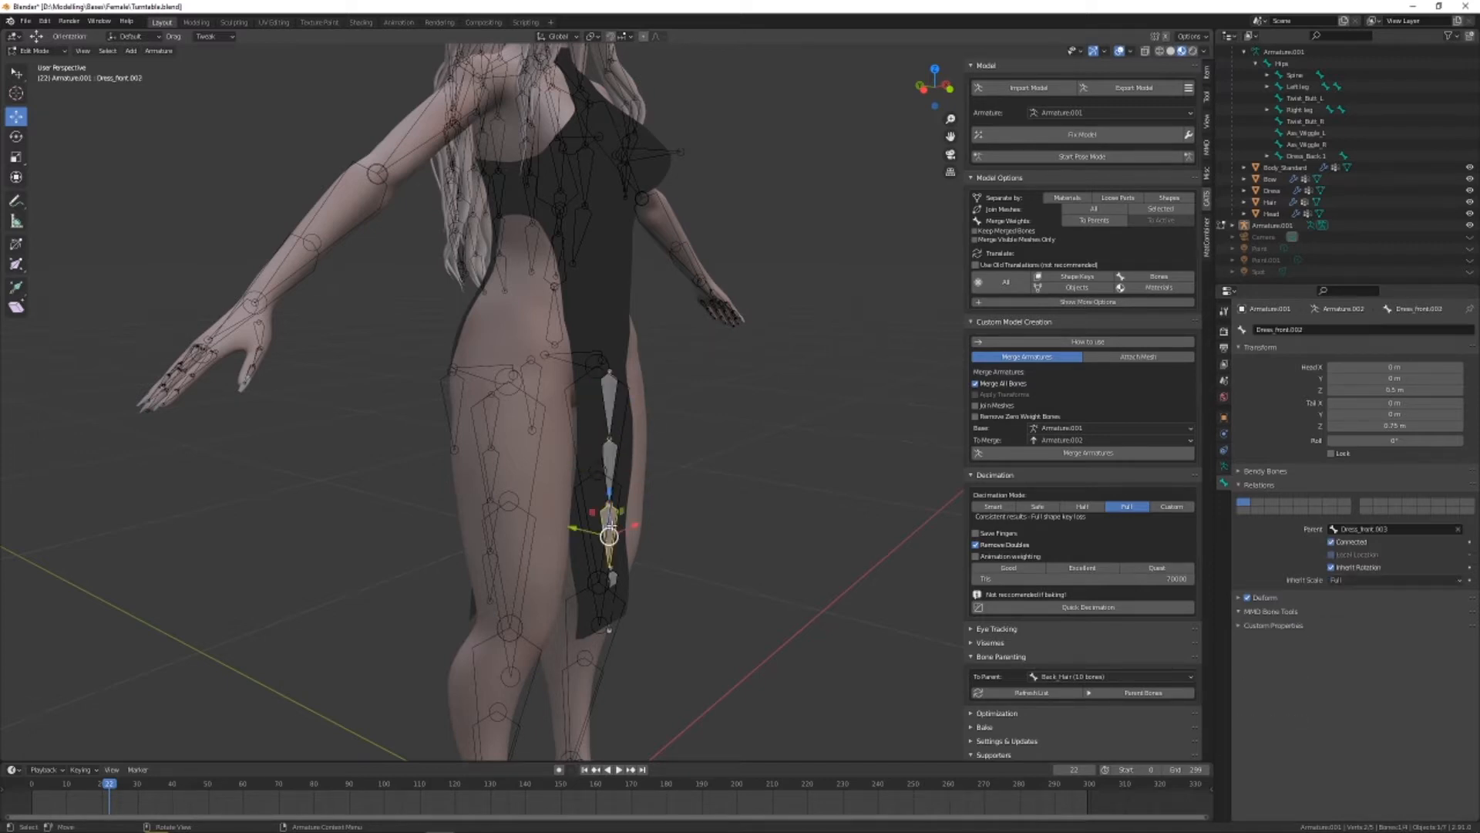
{"action": "left_click", "coordinate": [607, 589]}
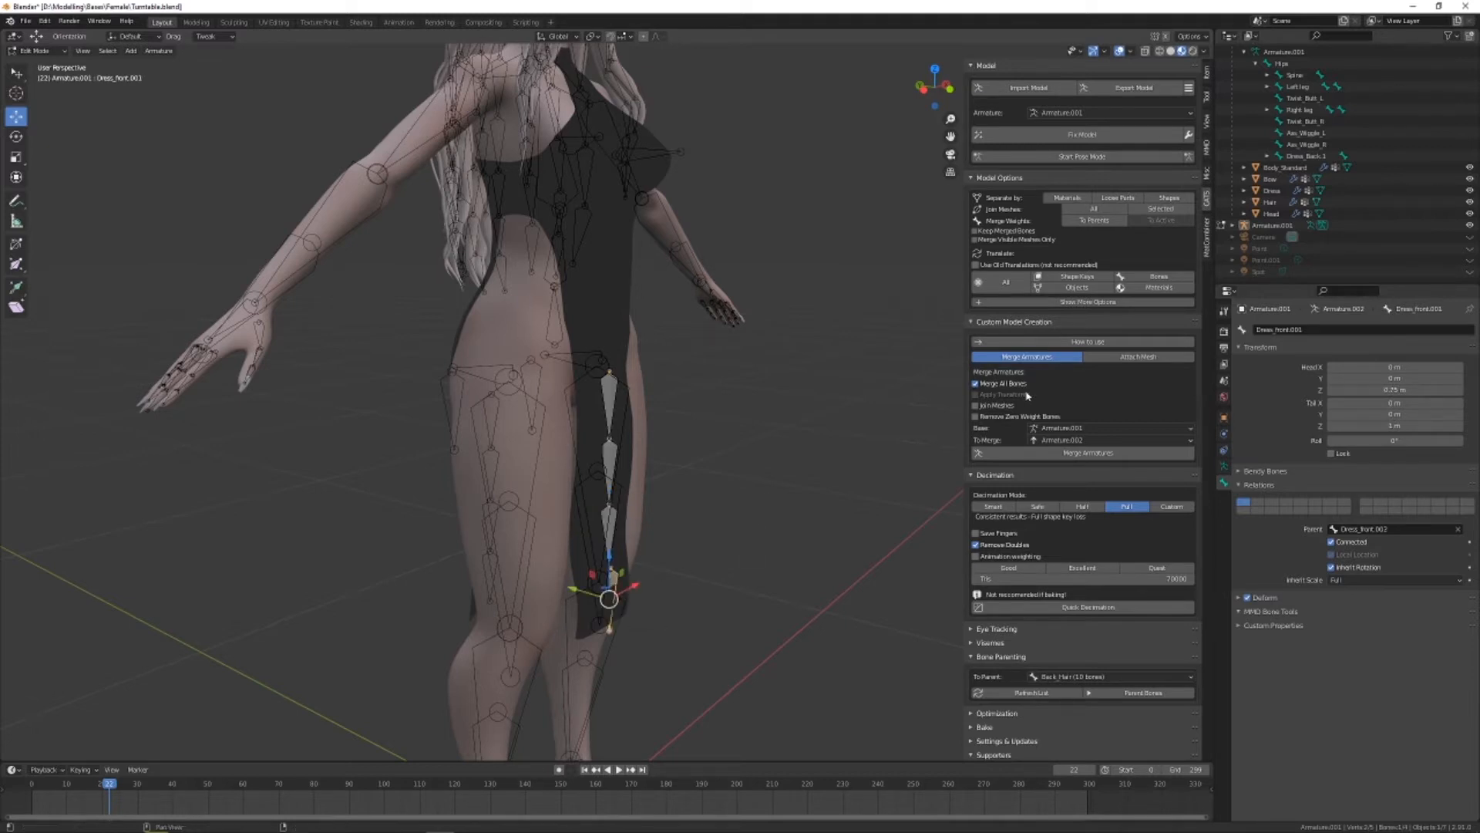
{"action": "left_click", "coordinate": [607, 461]}
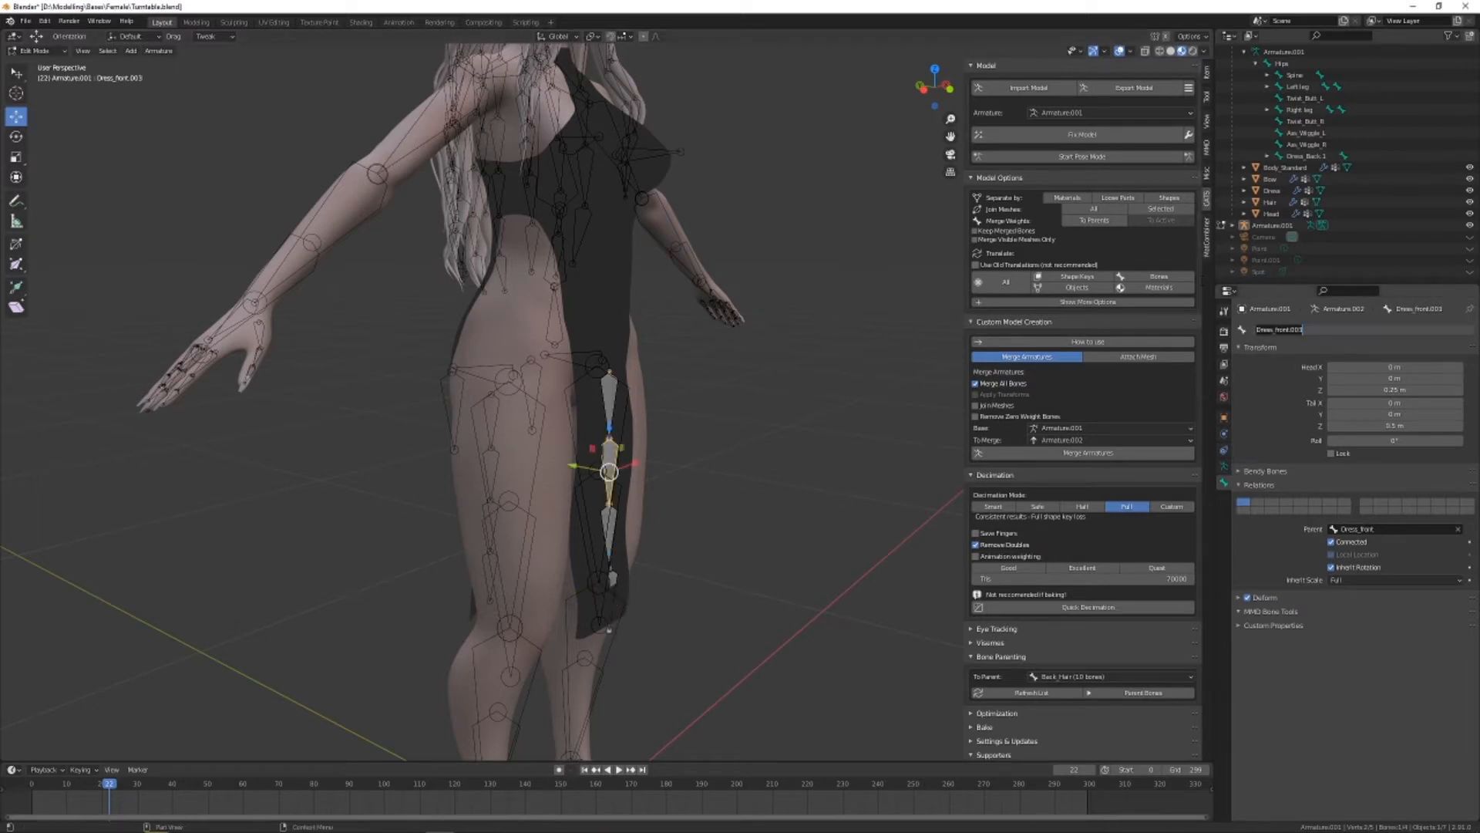
{"action": "left_click", "coordinate": [609, 405]}
{"action": "double_click", "coordinate": [1333, 327]}
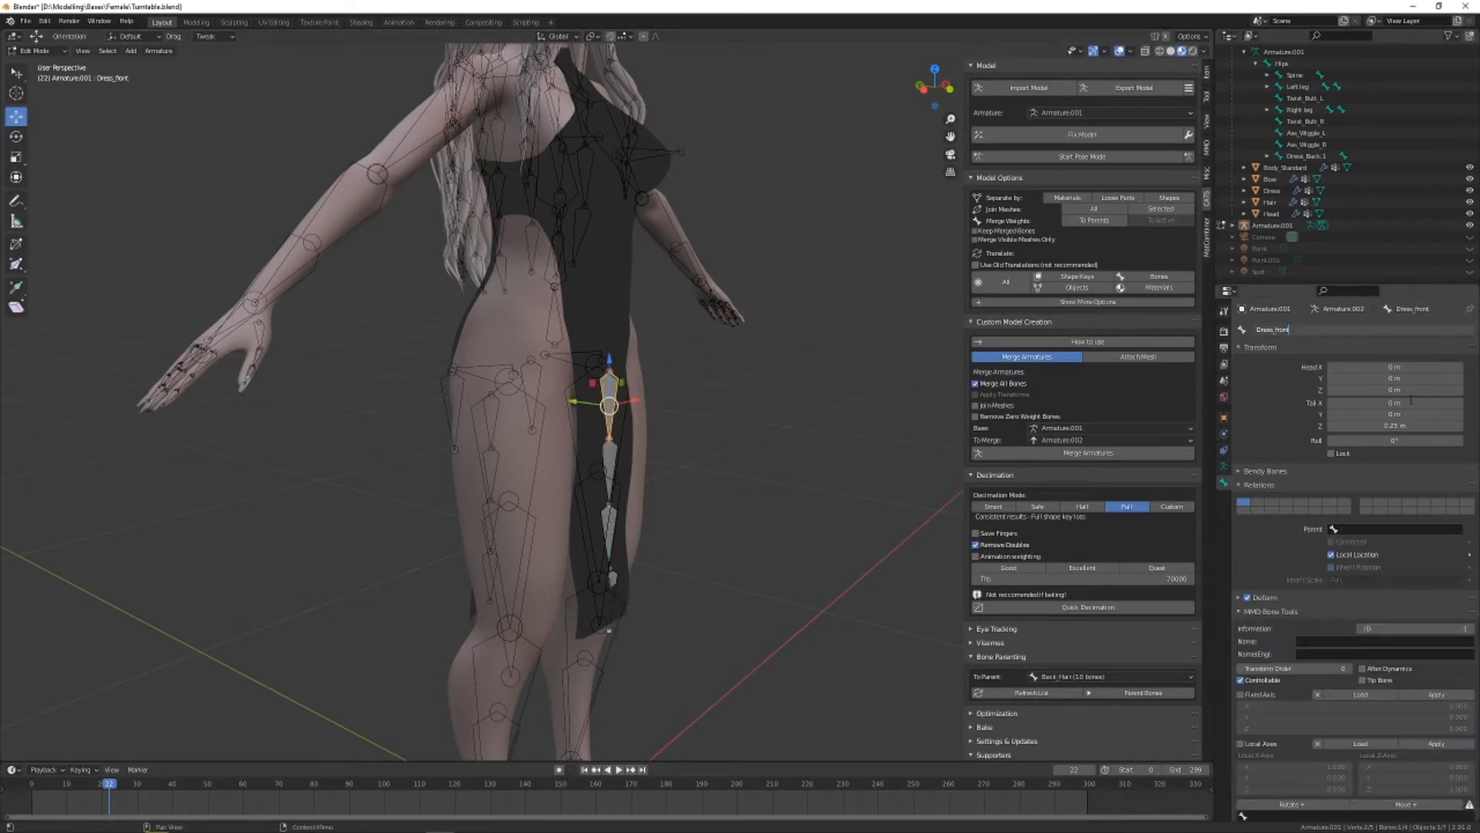
{"action": "type", "text": ".2"}
{"action": "key", "text": "Return"}
Rename the second bone from the top of the front chain as Dress_front.2
{"action": "left_click", "coordinate": [608, 467]}
{"action": "double_click", "coordinate": [1333, 328]}
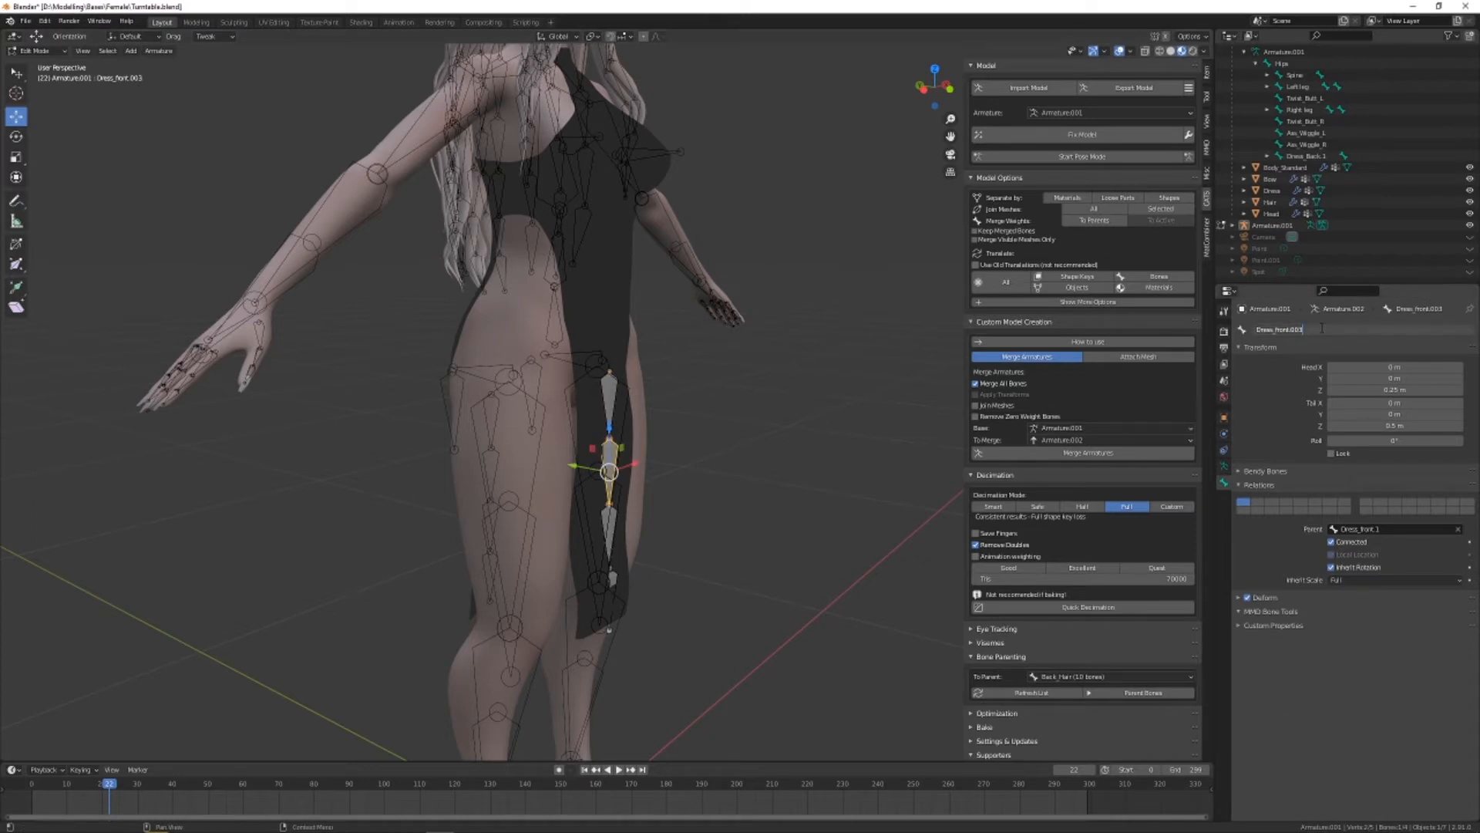
{"action": "type", "text": "2"}
{"action": "key", "text": "Return"}
Rename the third bone from the top of the front chain as Dress_front.3
{"action": "left_click", "coordinate": [609, 532]}
{"action": "left_click", "coordinate": [1349, 328]}
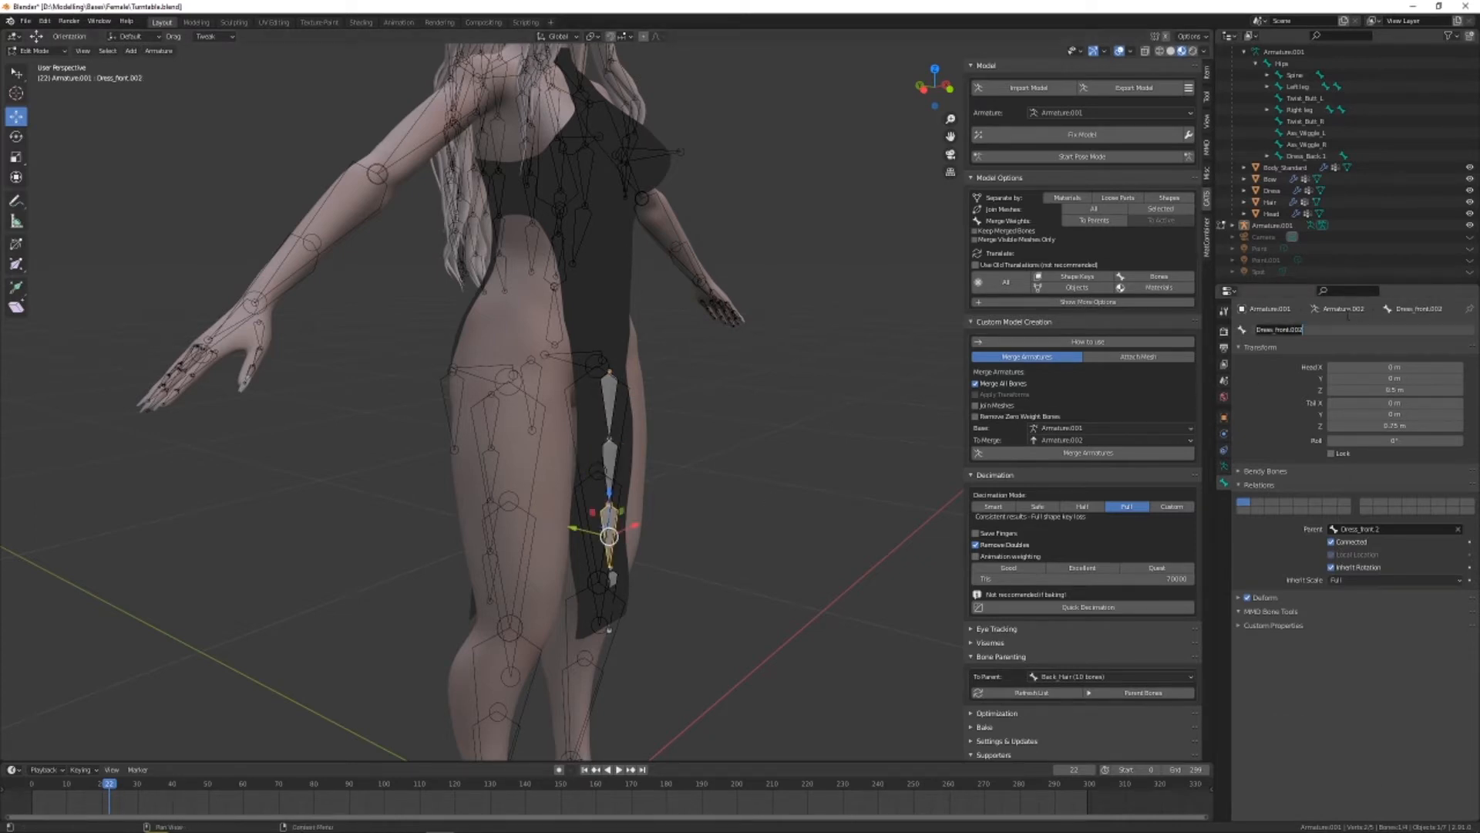
{"action": "left_click", "coordinate": [1348, 326]}
{"action": "key", "text": "BackSpace"}
{"action": "key", "text": "BackSpace"}
{"action": "key", "text": "BackSpace"}
{"action": "key", "text": "Return"}
Rename the lowest bone of the front chain, at the dress hem, as Dress_front.4
{"action": "left_click", "coordinate": [611, 594]}
{"action": "double_click", "coordinate": [1316, 330]}
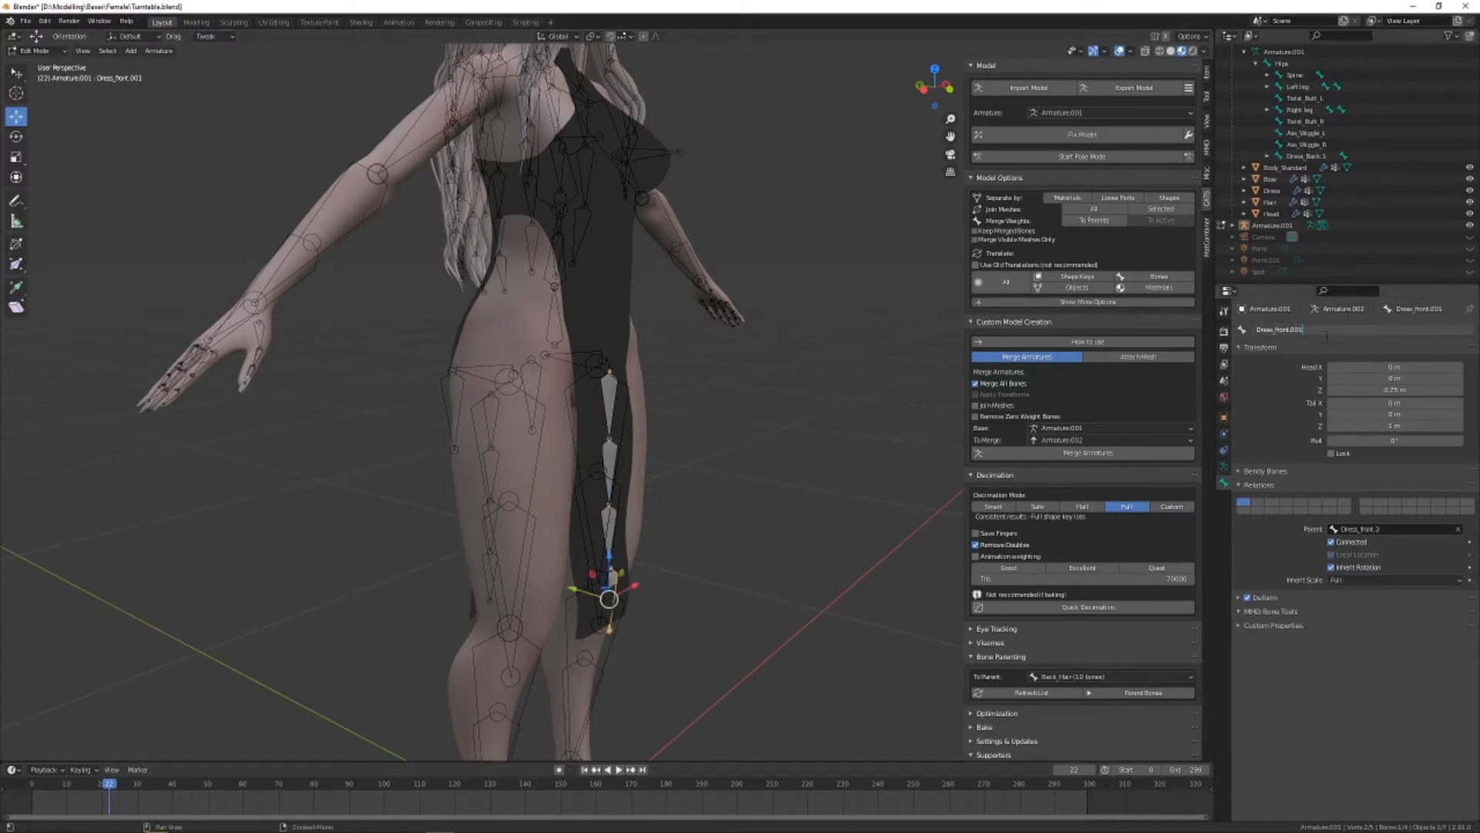
{"action": "key", "text": "BackSpace"}
{"action": "key", "text": "BackSpace"}
{"action": "key", "text": "BackSpace"}
{"action": "type", "text": "4"}
{"action": "key", "text": "Return"}
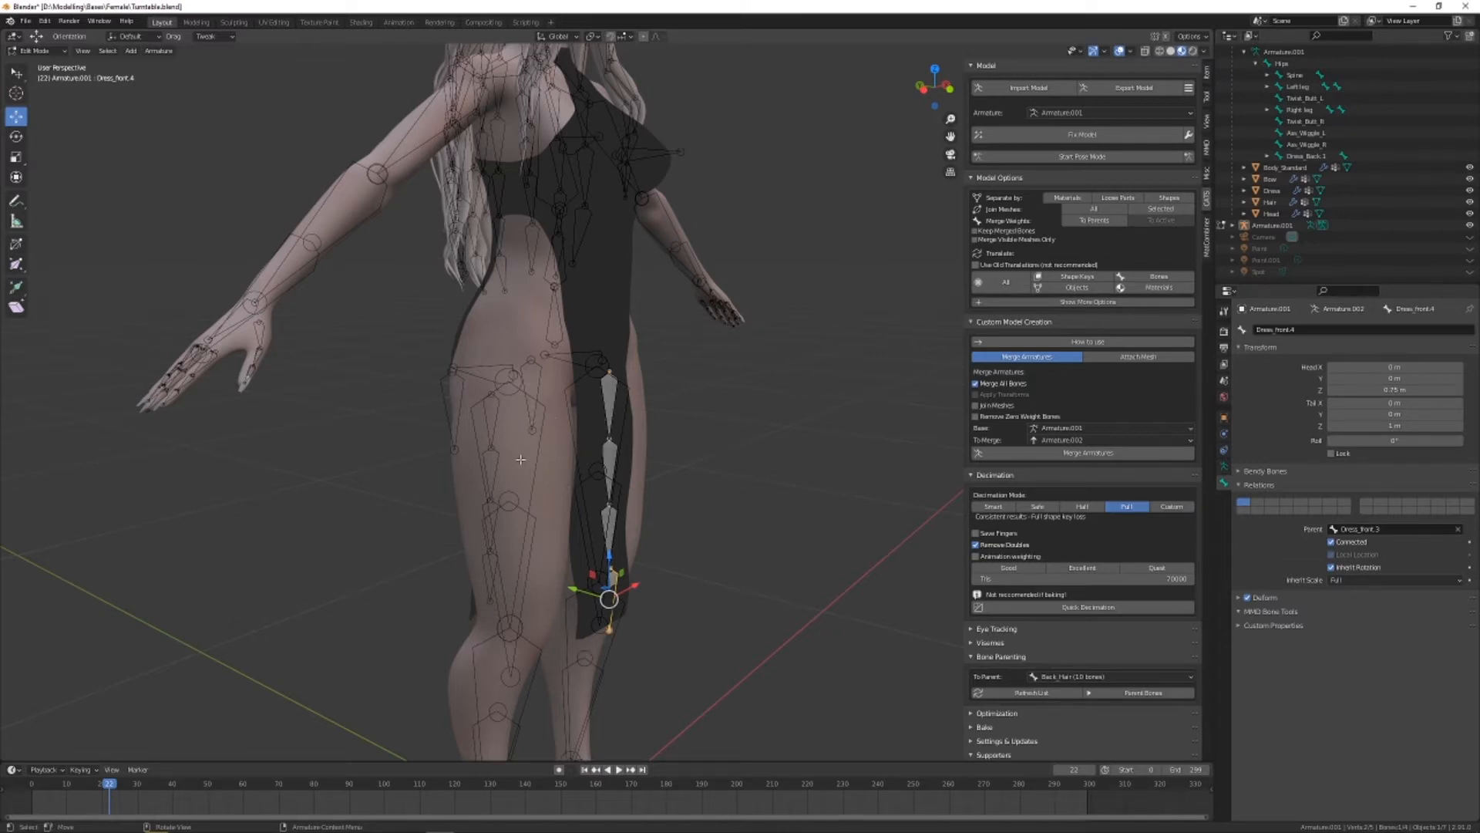
Merge Armature.002 with the front dress bones into the base Armature.001 using the custom model creation tools
{"action": "left_click", "coordinate": [714, 453]}
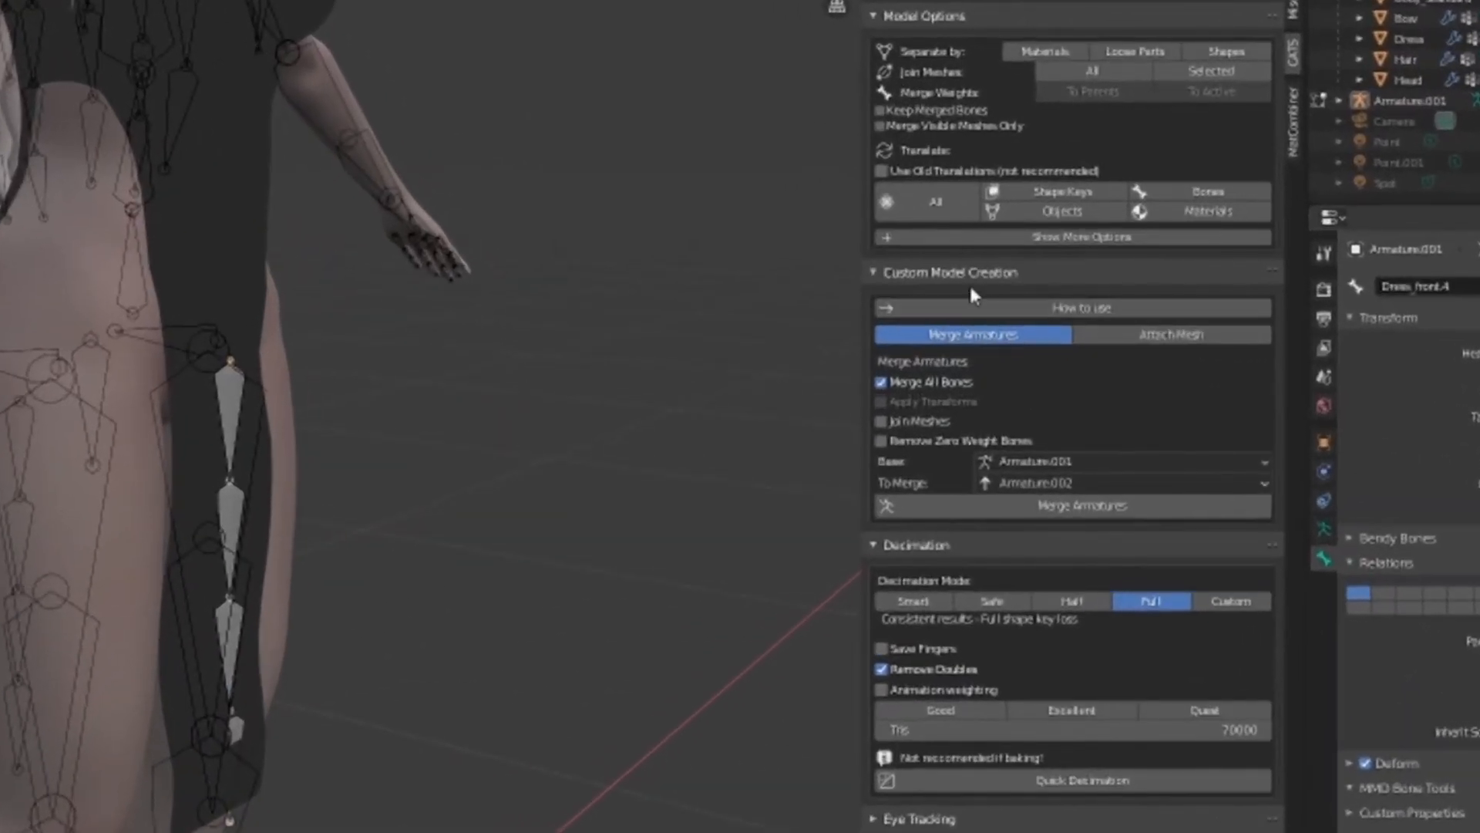
{"action": "left_click", "coordinate": [994, 298]}
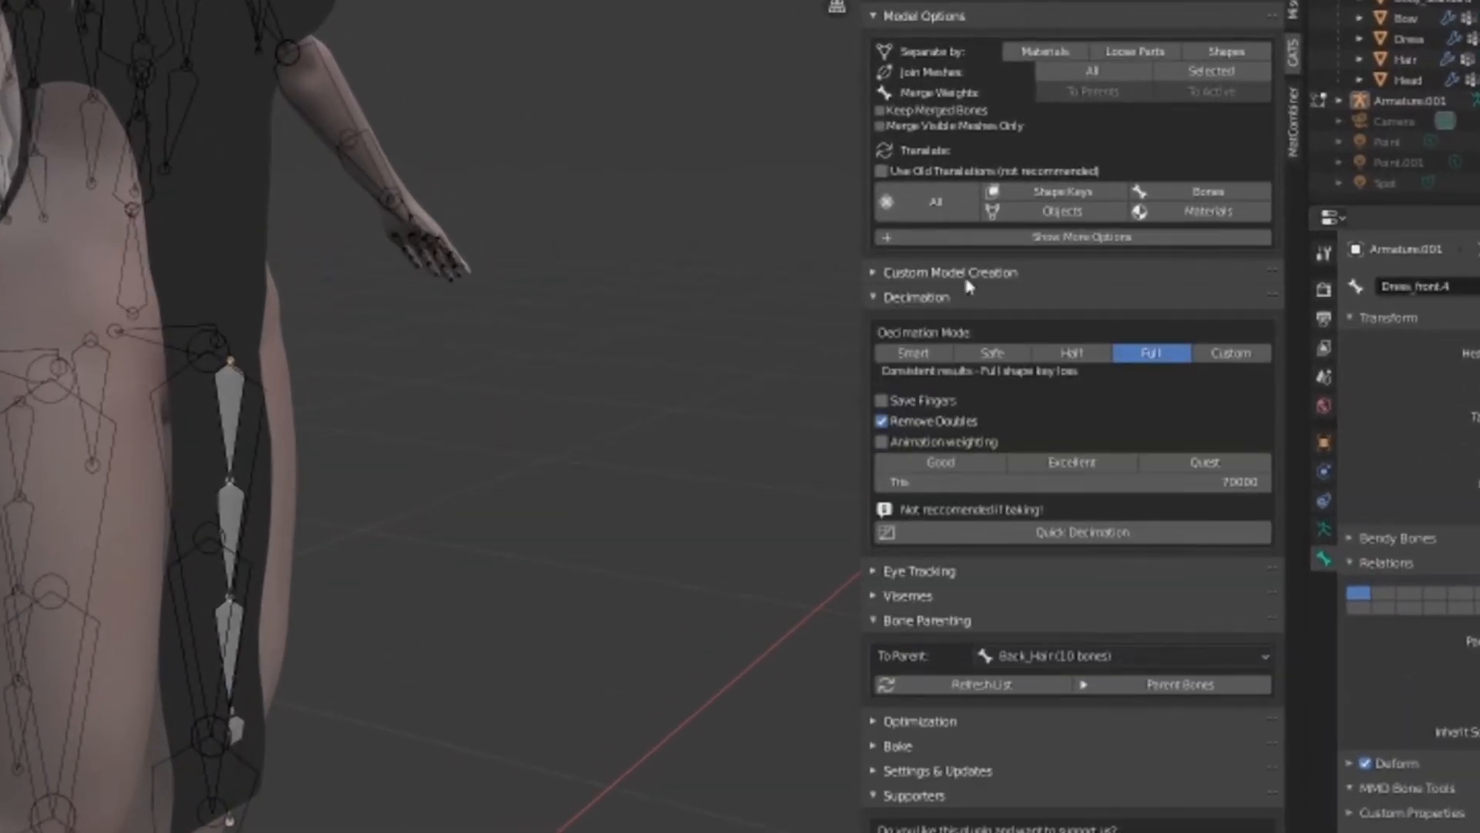
{"action": "left_click", "coordinate": [994, 298]}
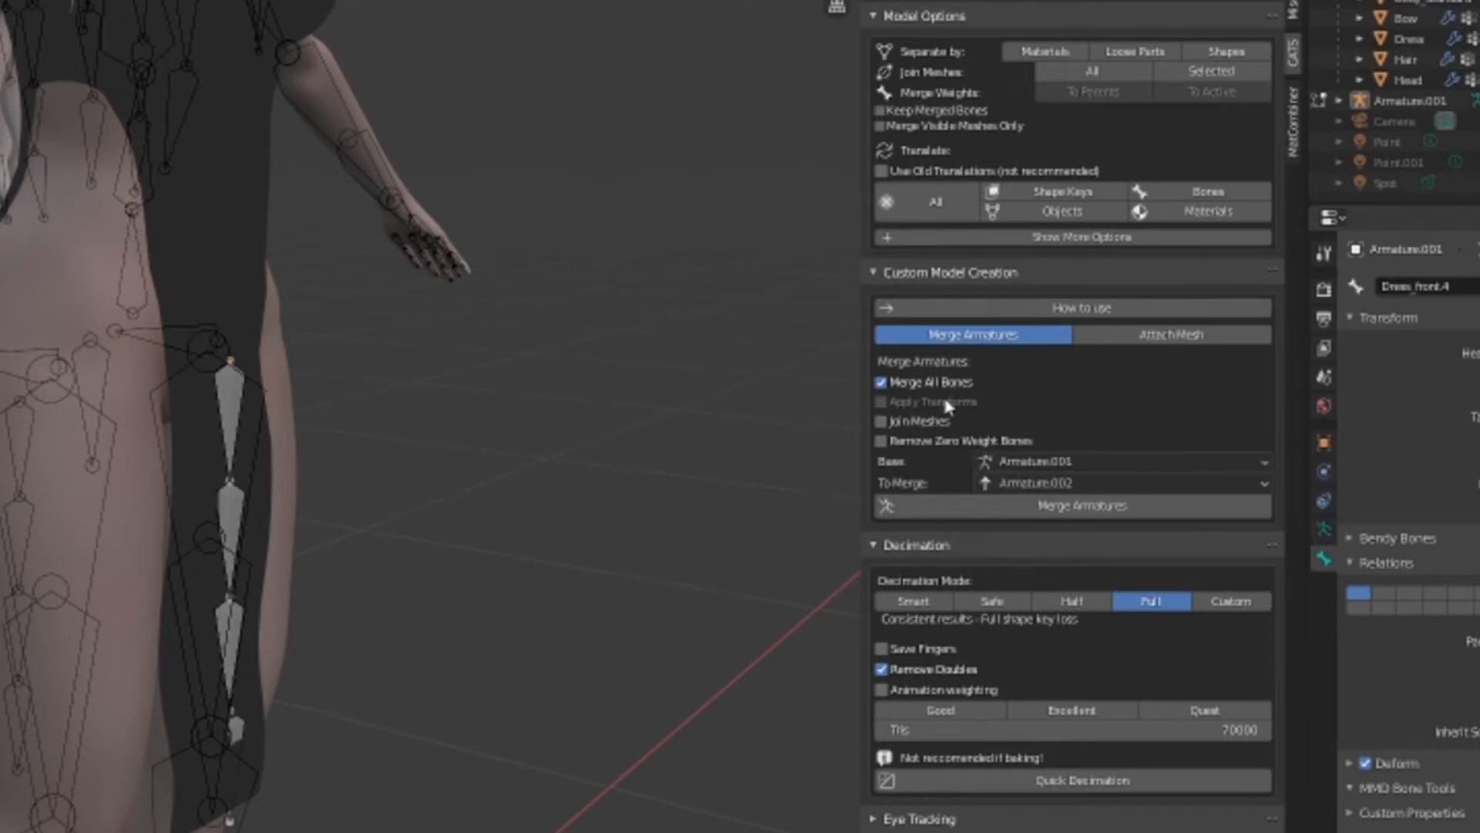
{"action": "left_click", "coordinate": [1049, 509]}
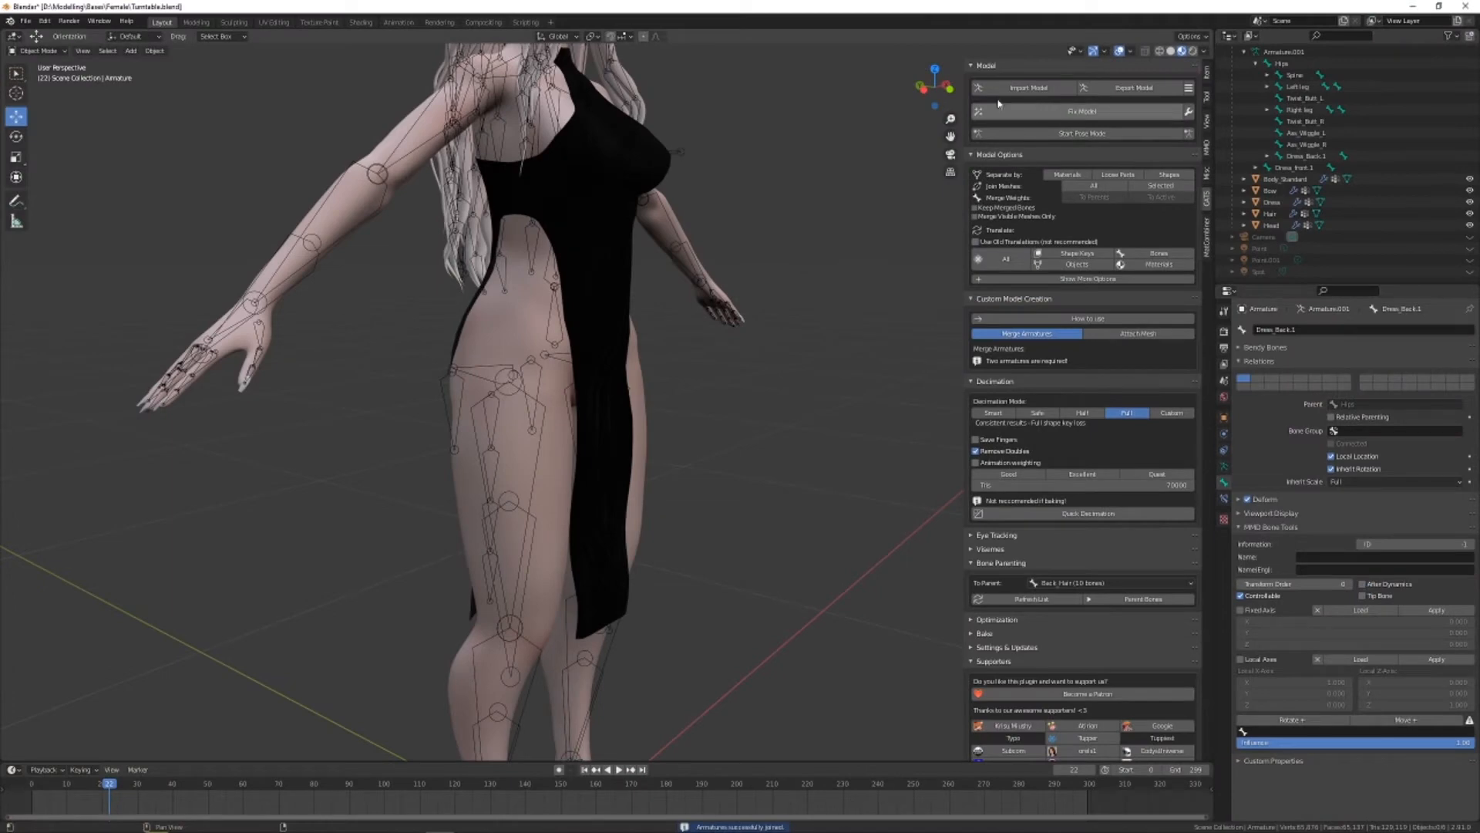
Open the merged armature in Edit Mode and set Hips as the parent of the Dress_front.1 bone
{"action": "scroll", "coordinate": [1313, 94], "scroll_direction": "up", "scroll_amount": 3}
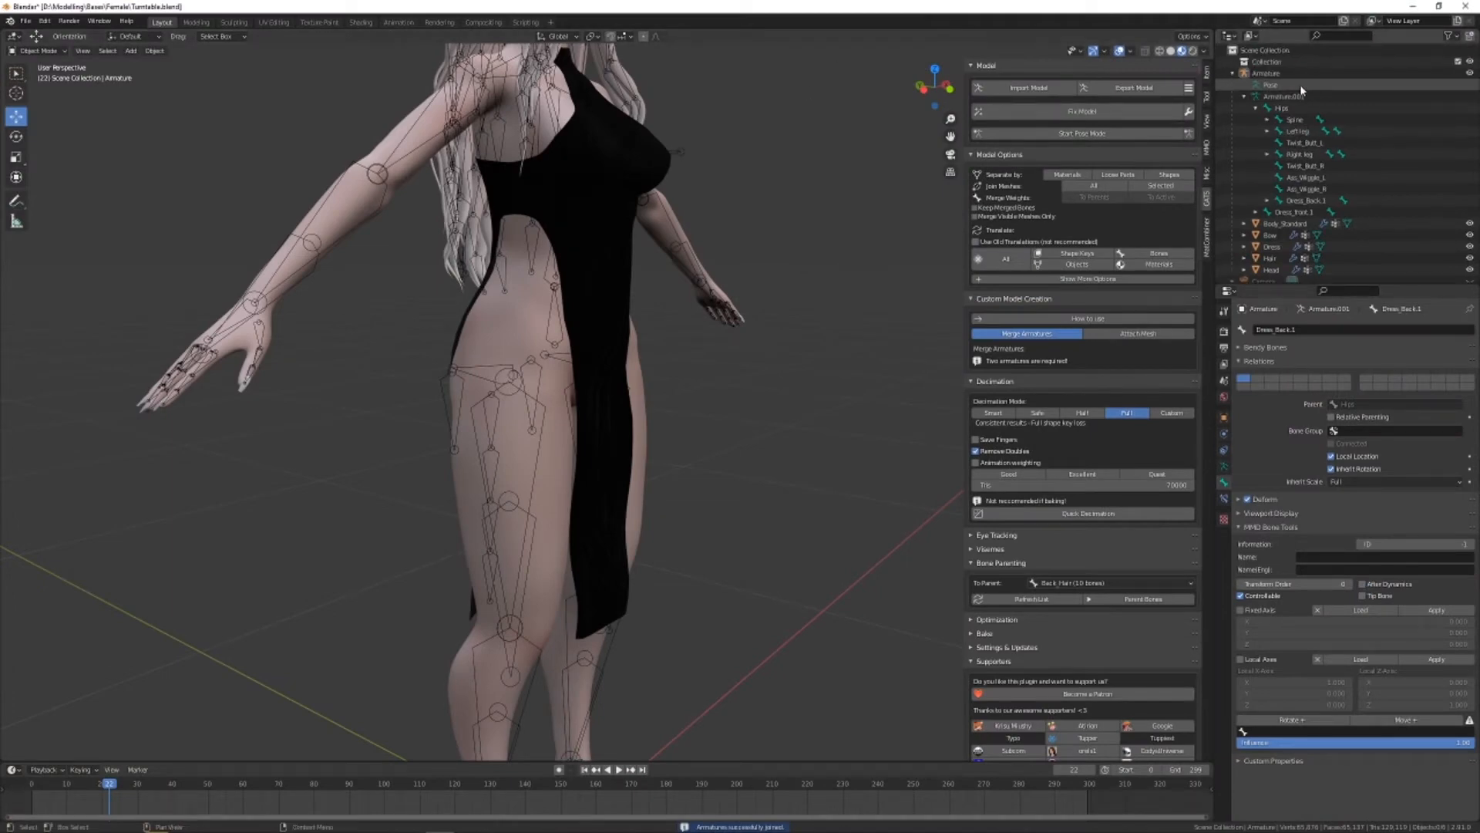
{"action": "left_click", "coordinate": [1280, 73]}
{"action": "key", "text": "Tab"}
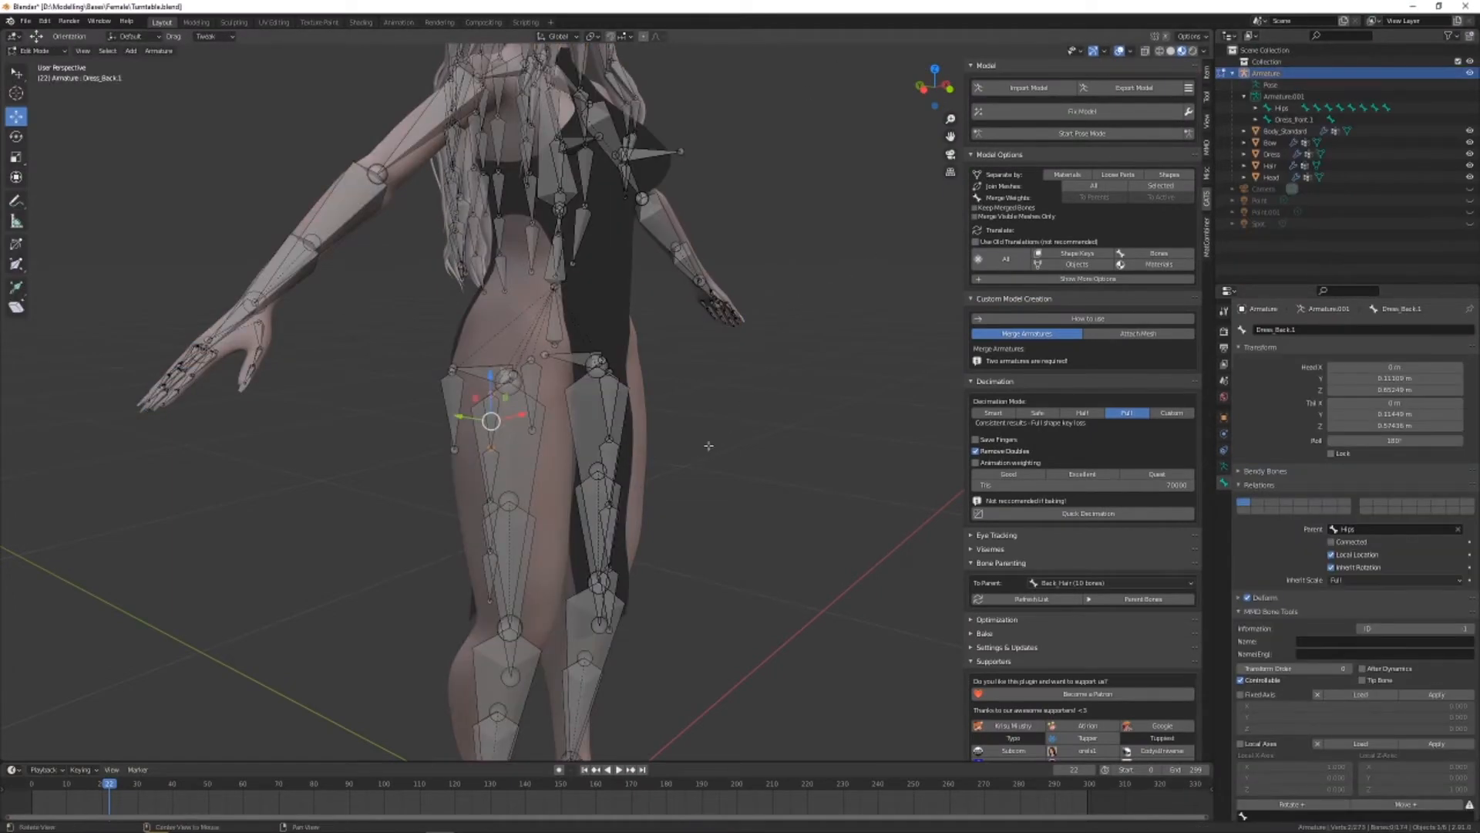
{"action": "middle_click_drag", "start_coordinate": [708, 445], "coordinate": [652, 431]}
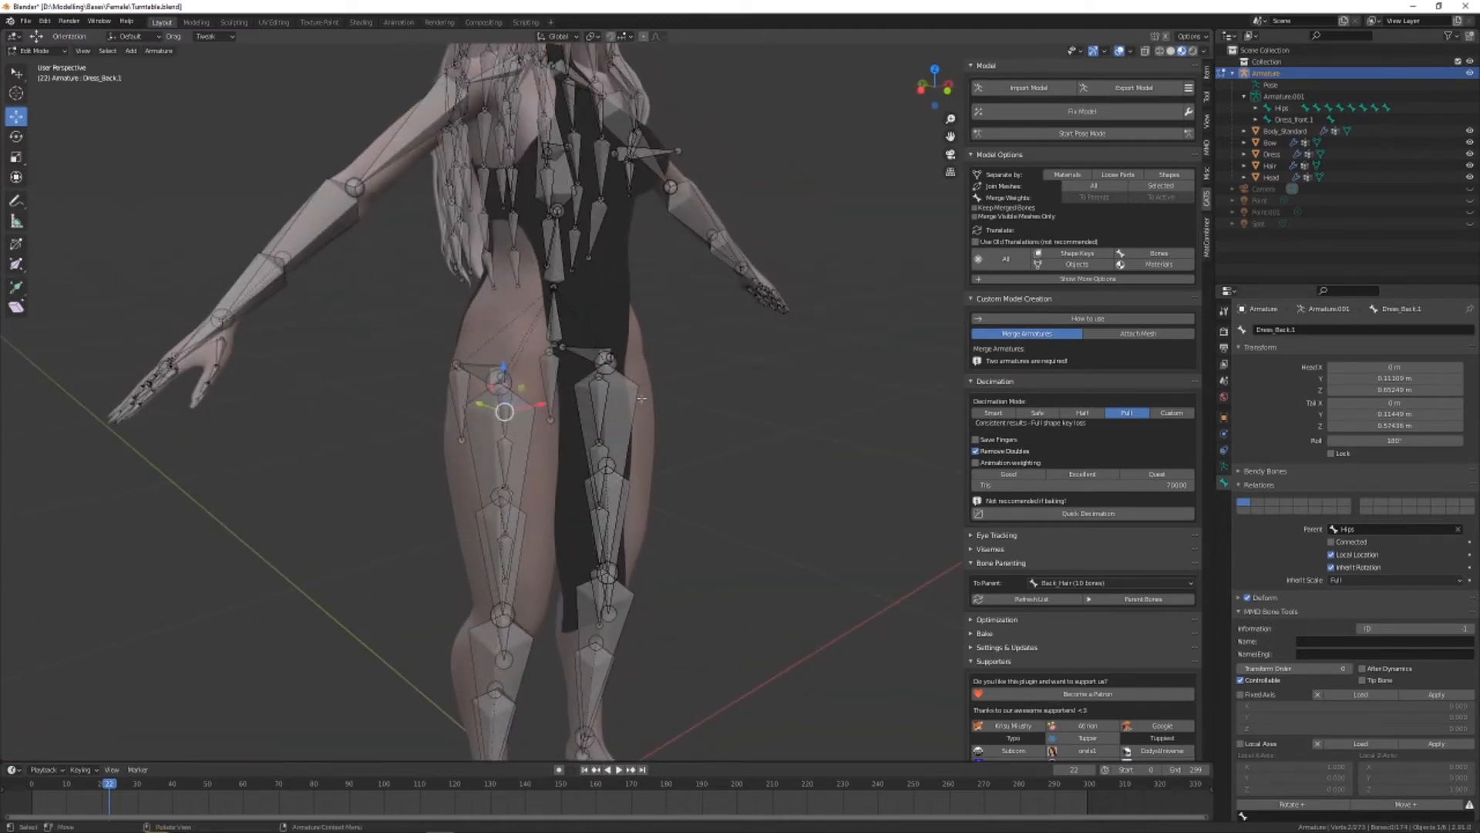
{"action": "left_click", "coordinate": [595, 408]}
{"action": "middle_click_drag", "start_coordinate": [717, 432], "coordinate": [728, 432]}
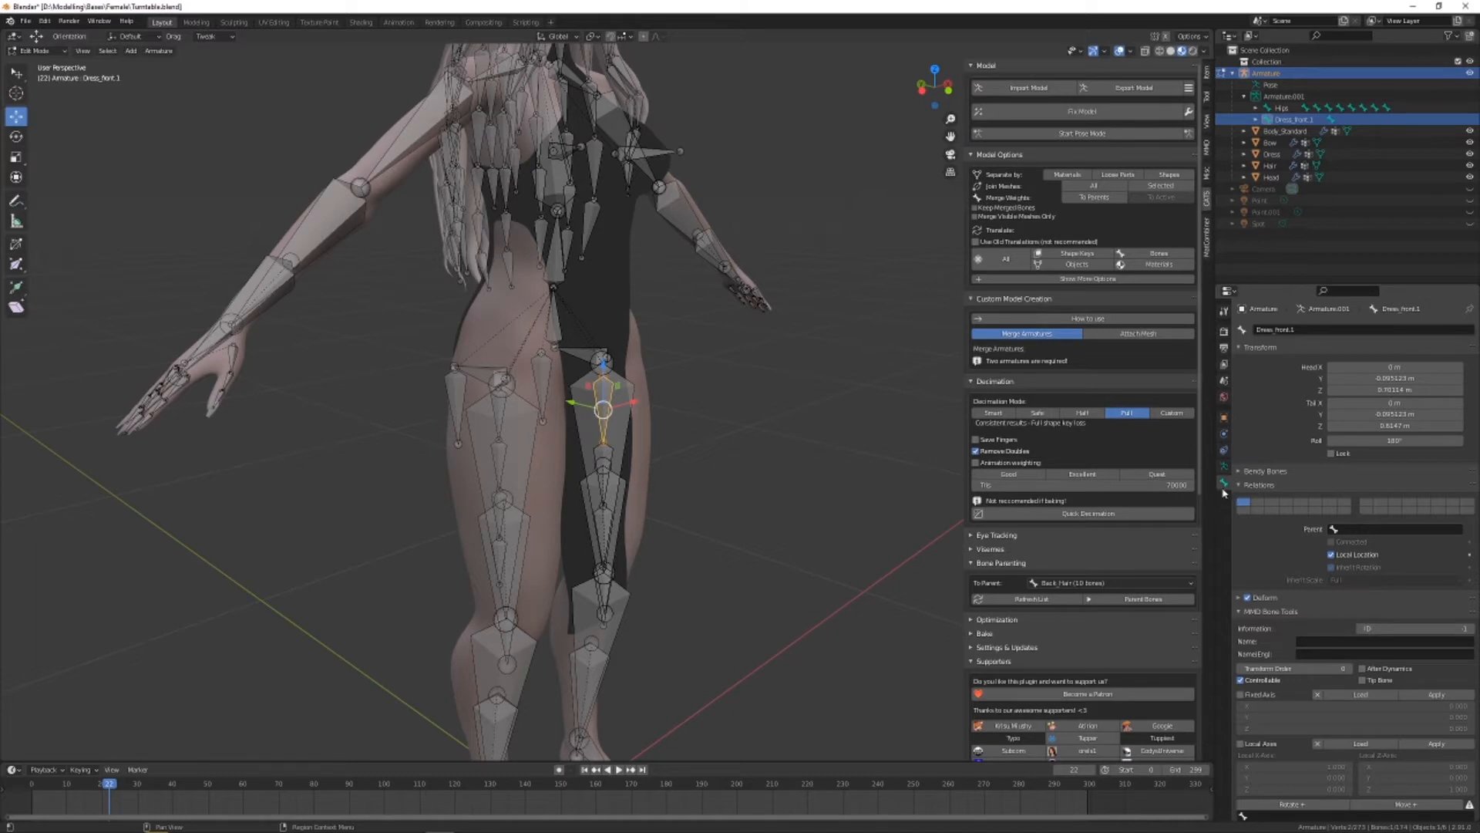
{"action": "left_click", "coordinate": [1272, 486]}
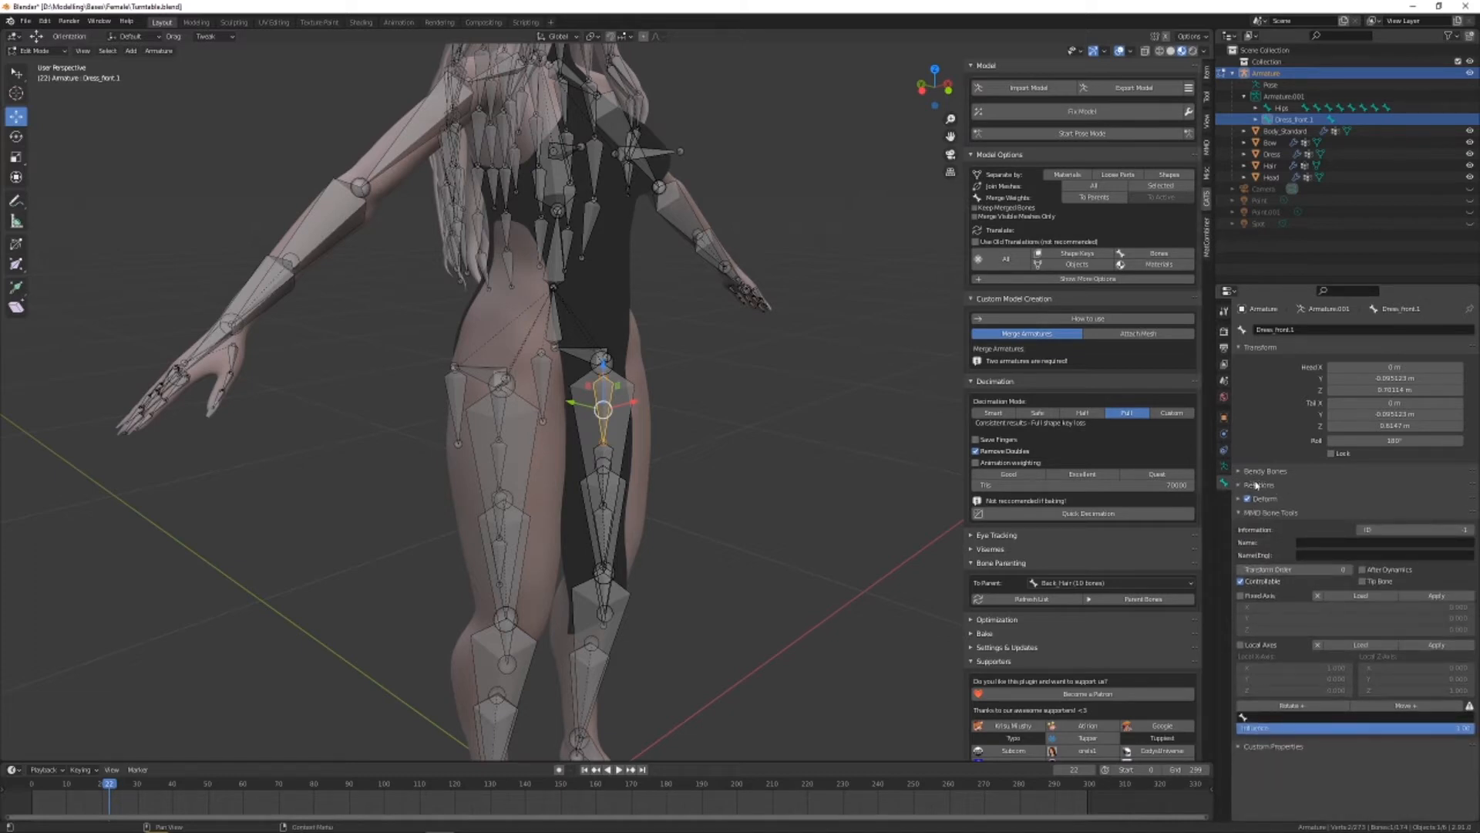
{"action": "left_click", "coordinate": [1276, 485]}
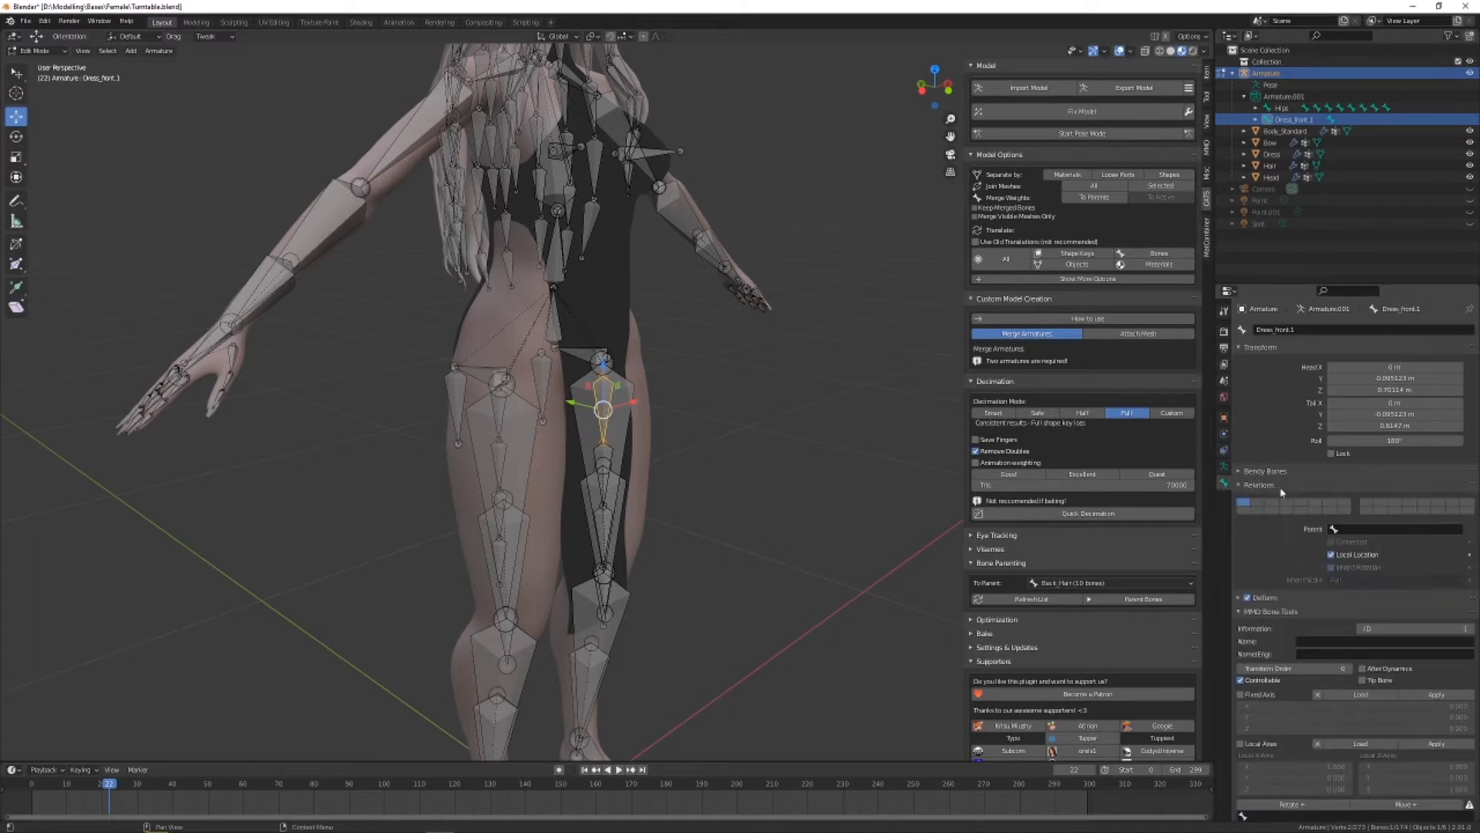
{"action": "left_click", "coordinate": [1390, 530]}
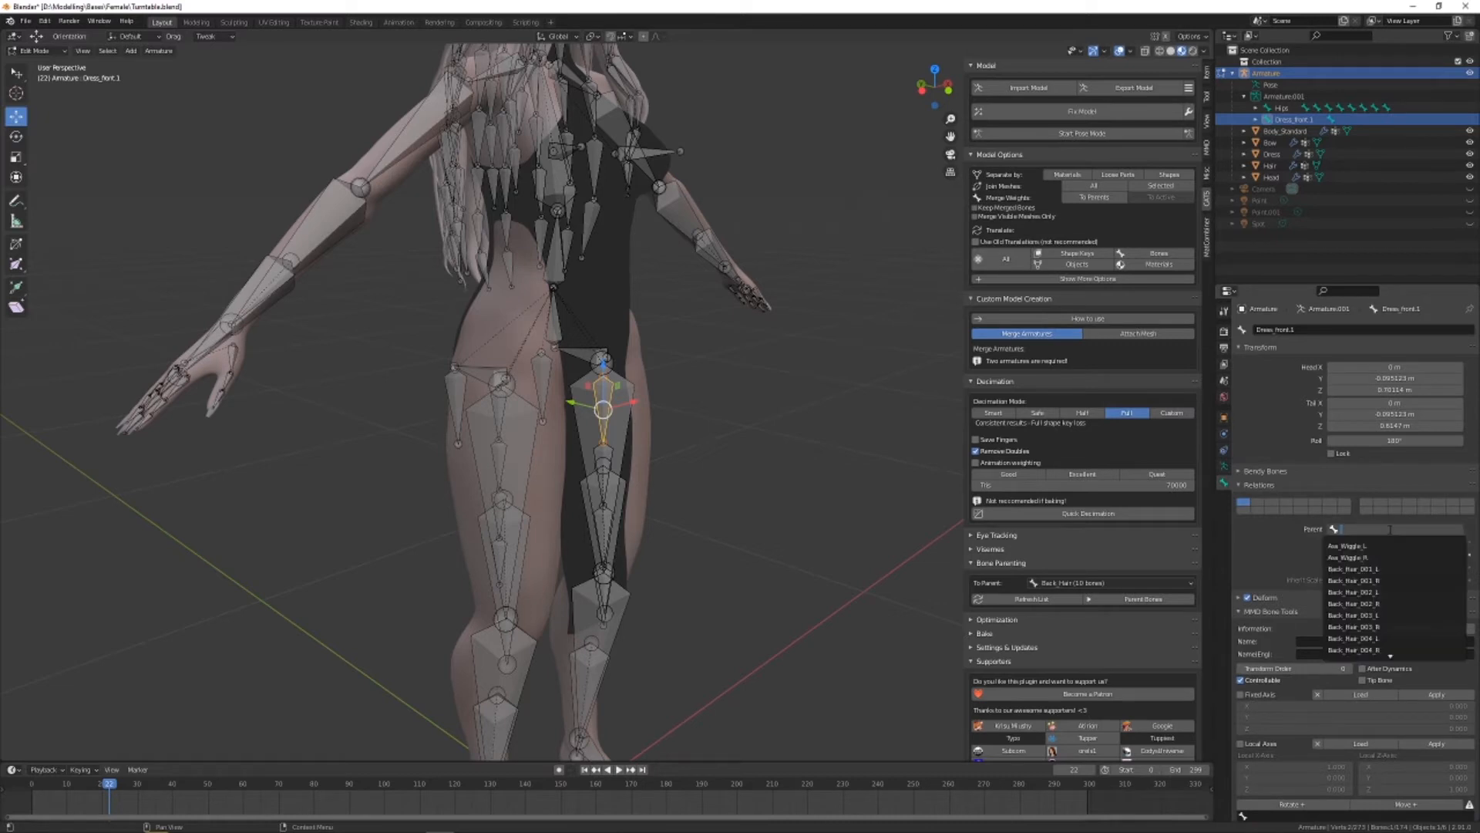
{"action": "type", "text": "Hip"}
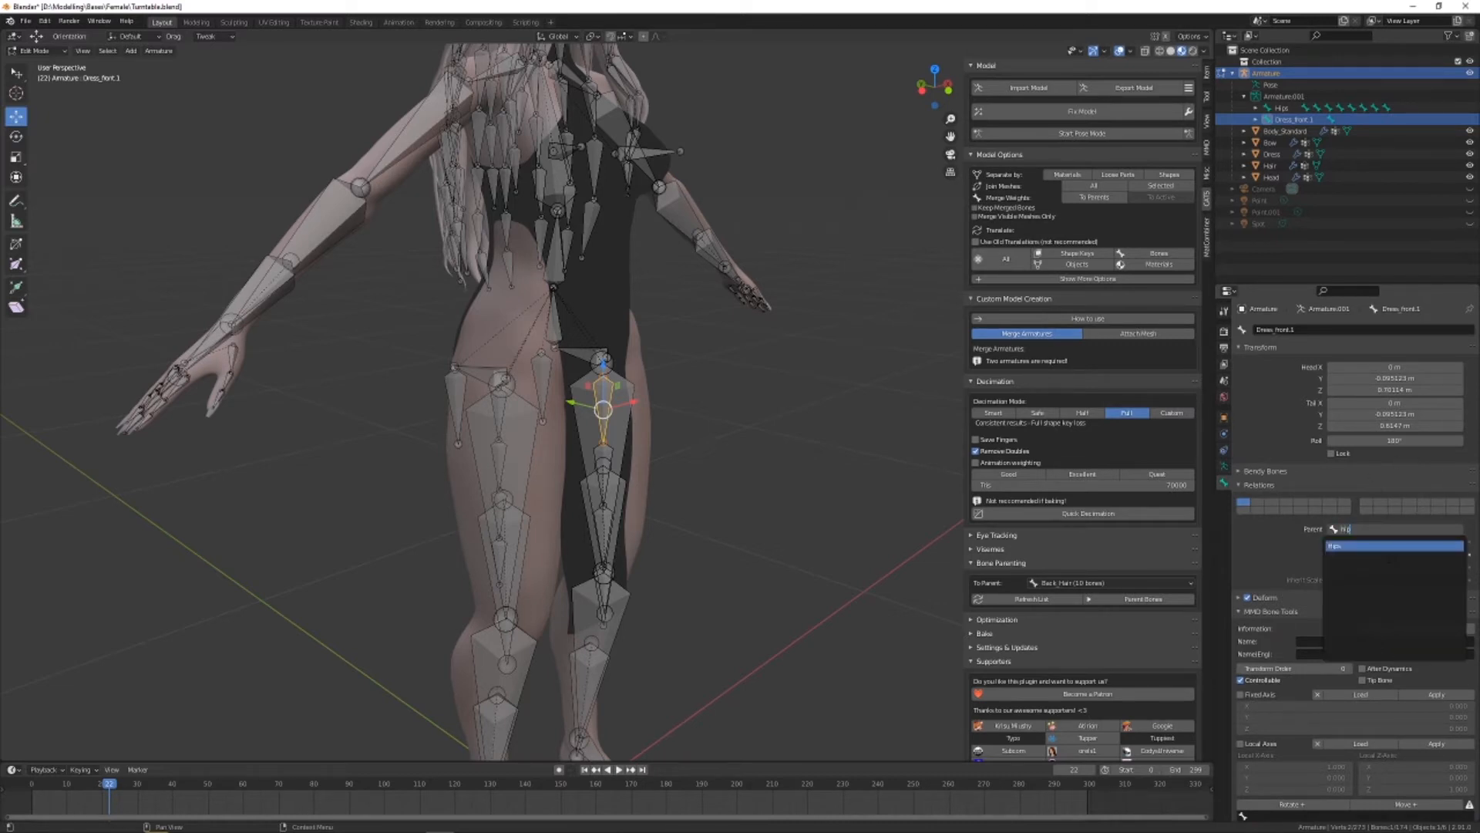
{"action": "left_click", "coordinate": [1388, 546]}
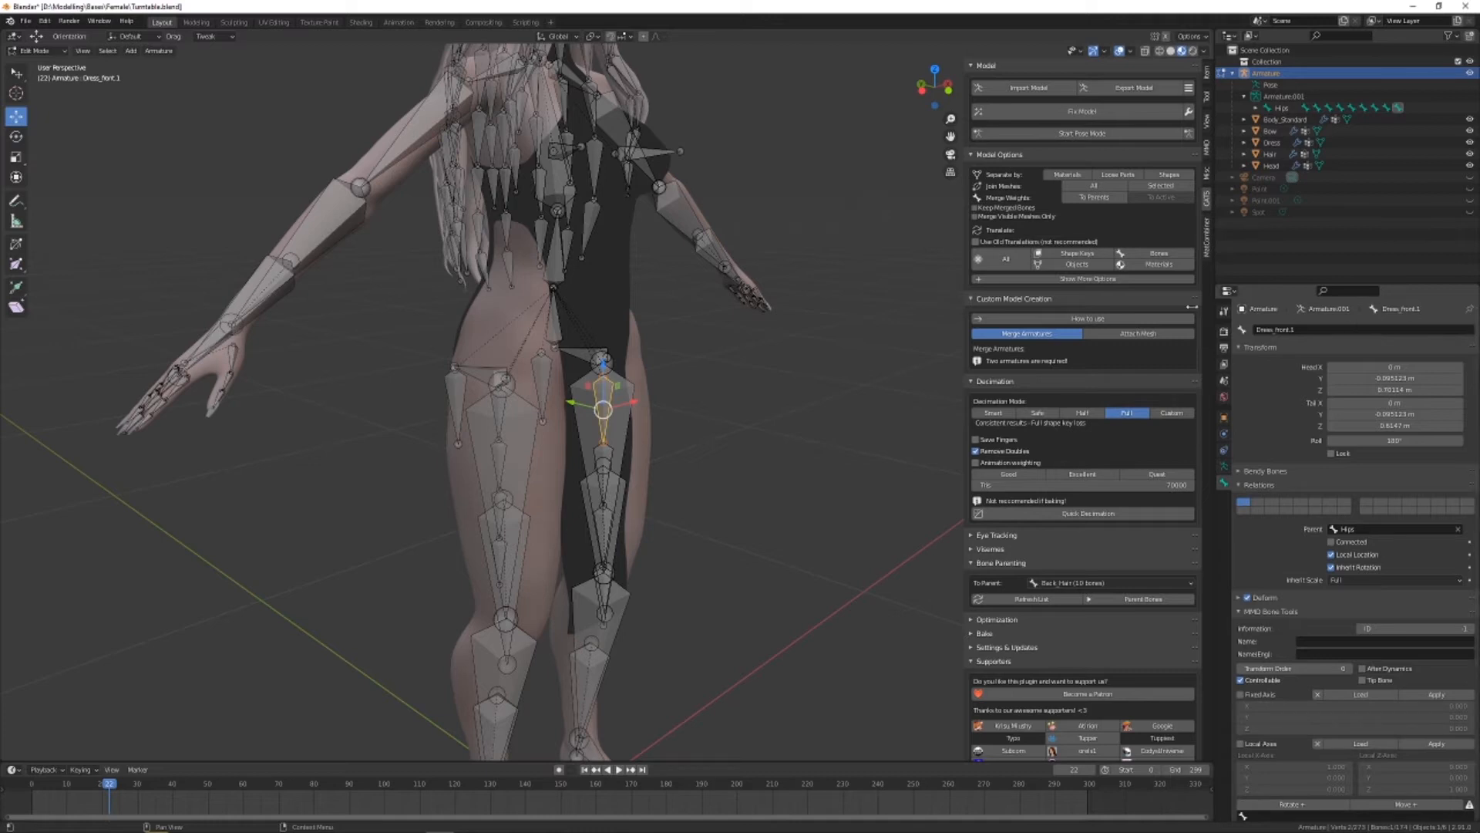
Select the Dress_front.4 bone while weight painting the Dress mesh and apply the Blur brush at the front hem
{"action": "middle_click_drag", "start_coordinate": [760, 442], "coordinate": [709, 423]}
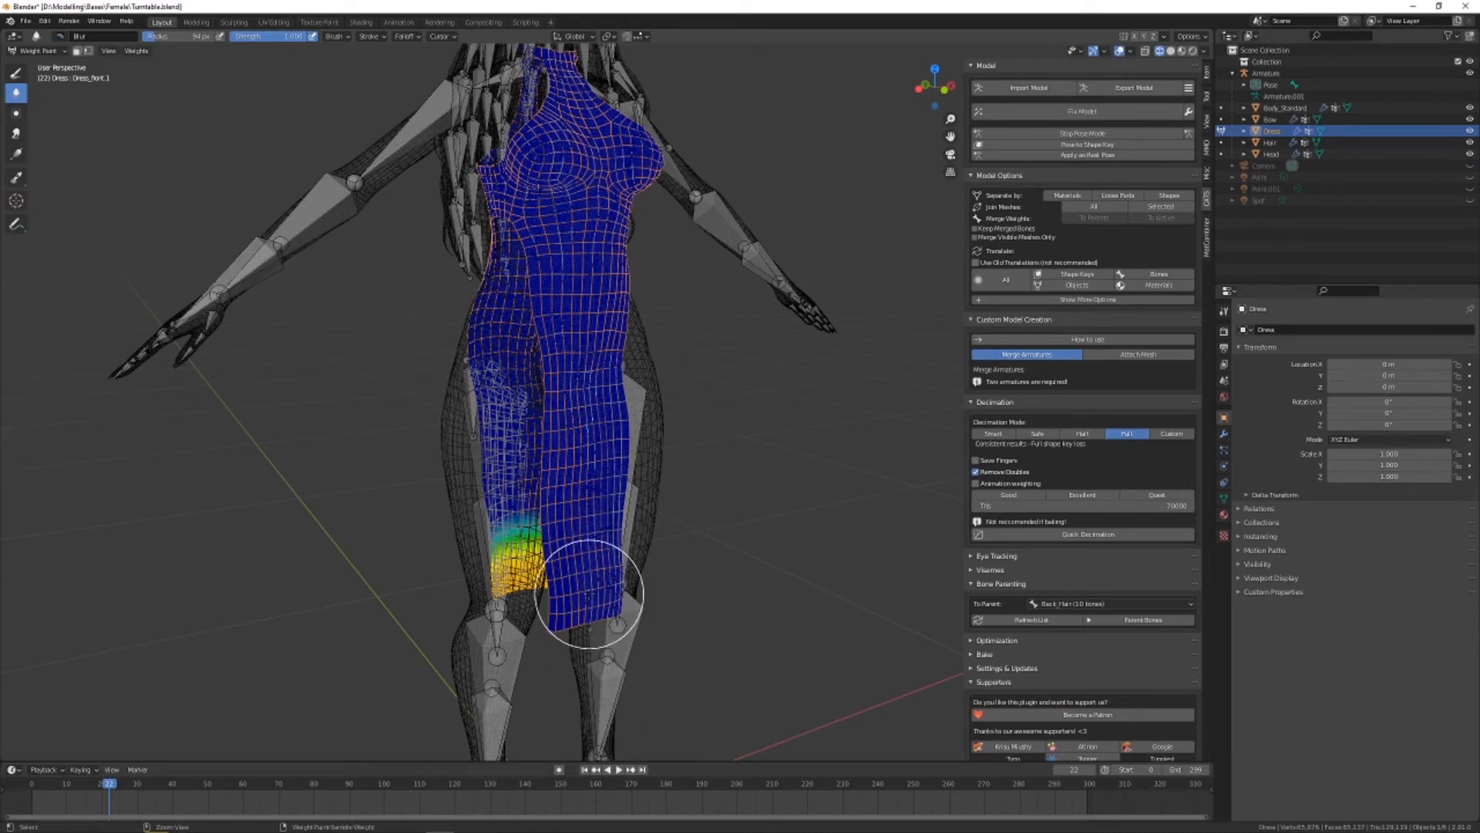
{"action": "left_click", "coordinate": [590, 594], "text": "ctrl"}
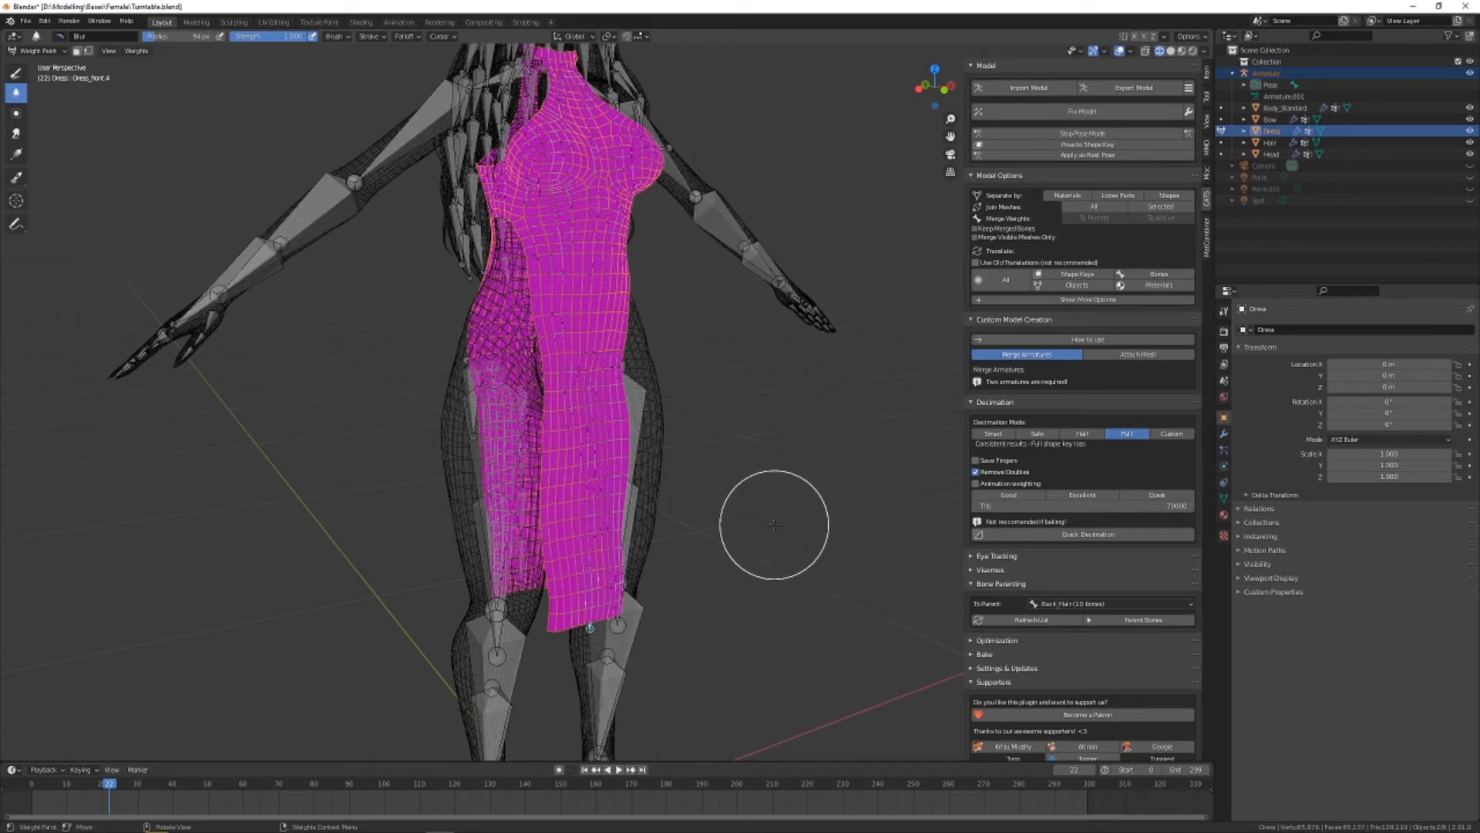
{"action": "left_click", "coordinate": [599, 617]}
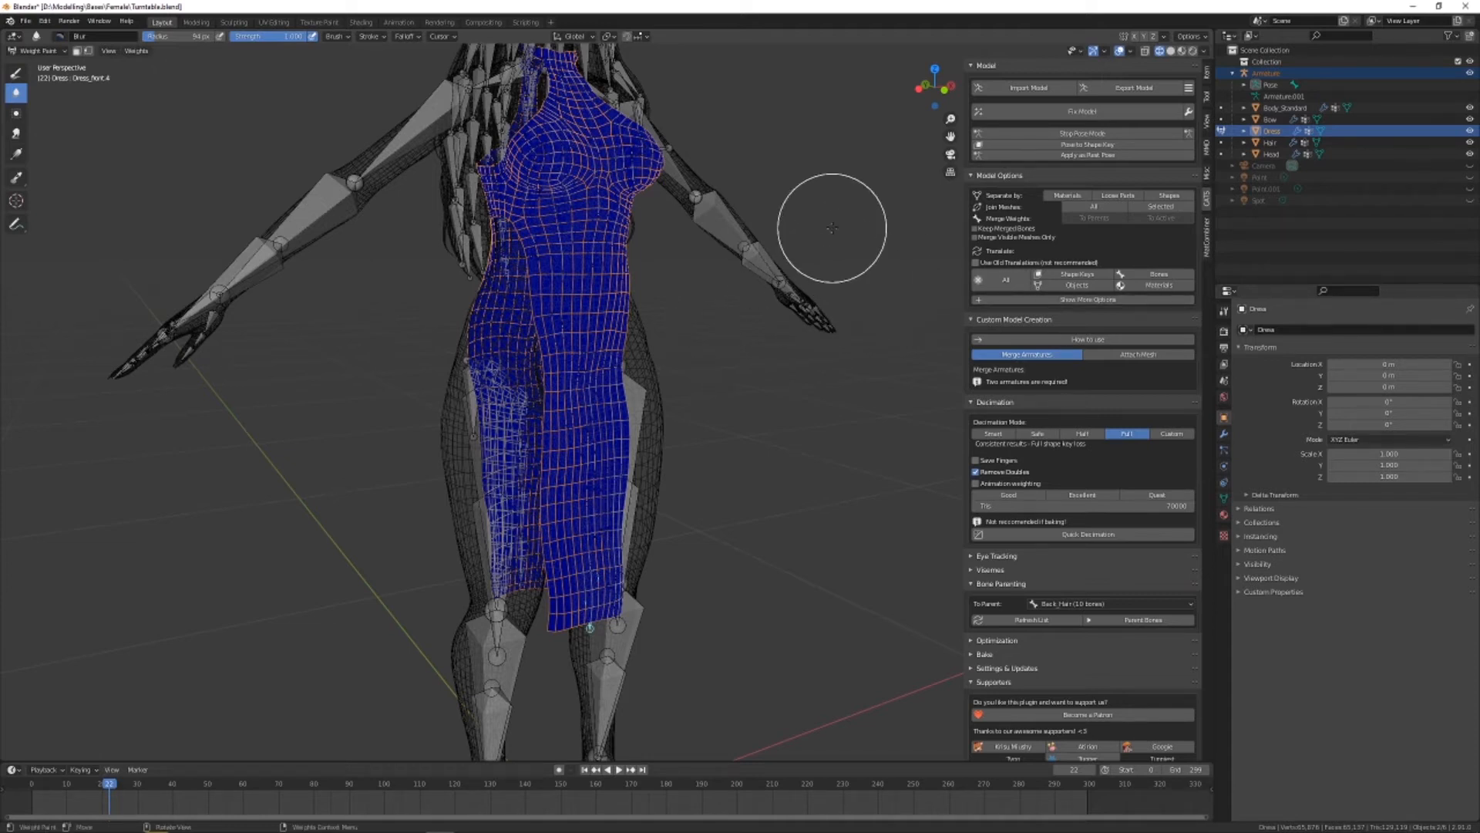
Switch to the Draw brush and set its weight to about 0.58 and its strength to 1.000
{"action": "left_click", "coordinate": [1204, 94]}
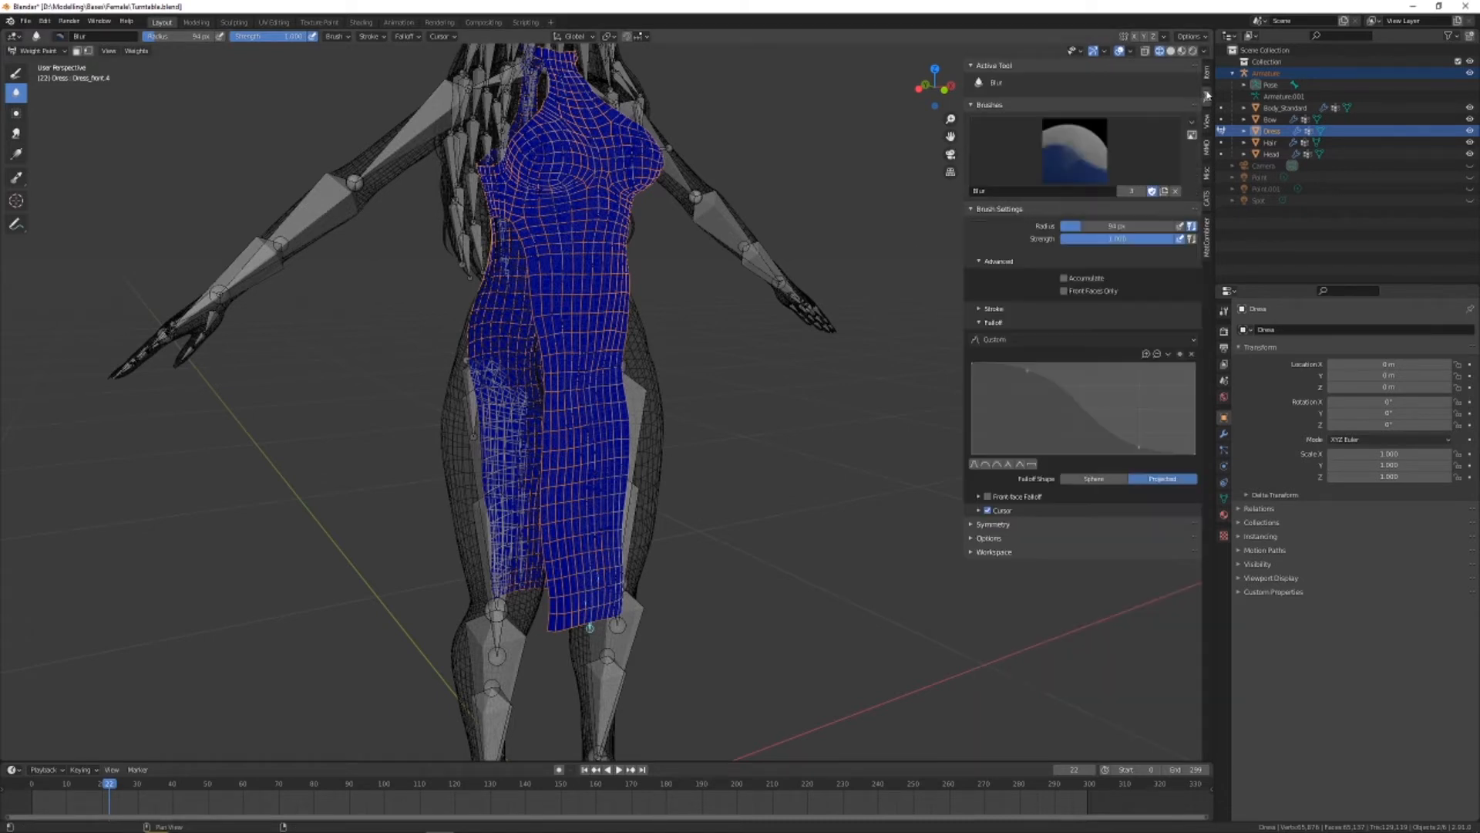
{"action": "left_click", "coordinate": [17, 73]}
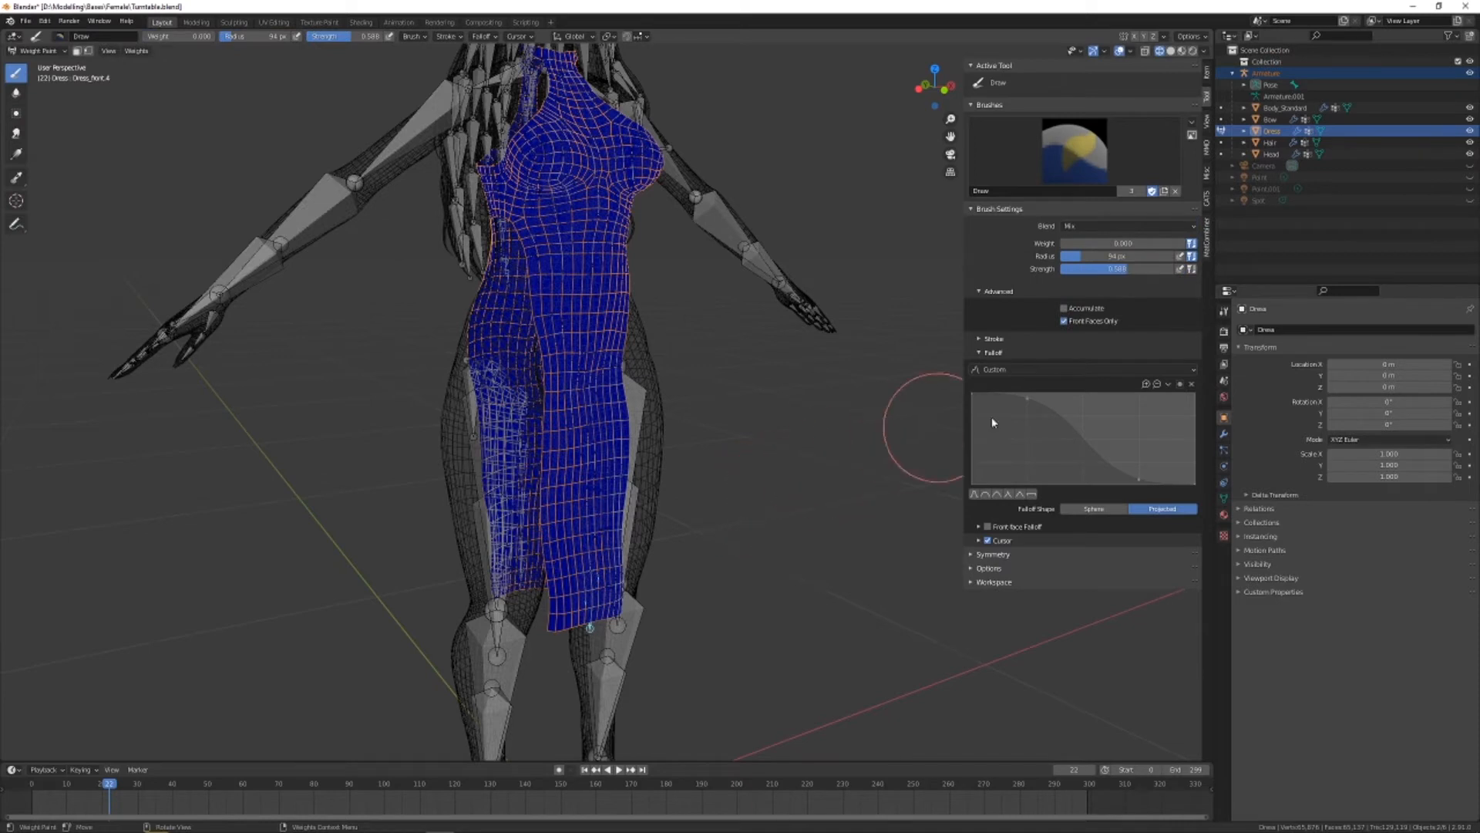
{"action": "mouse_move", "coordinate": [1077, 238]}
{"action": "left_mouse_down"}
{"action": "mouse_move", "coordinate": [1153, 245]}
{"action": "mouse_move", "coordinate": [1133, 245]}
{"action": "mouse_move", "coordinate": [1174, 268]}
{"action": "left_mouse_up"}
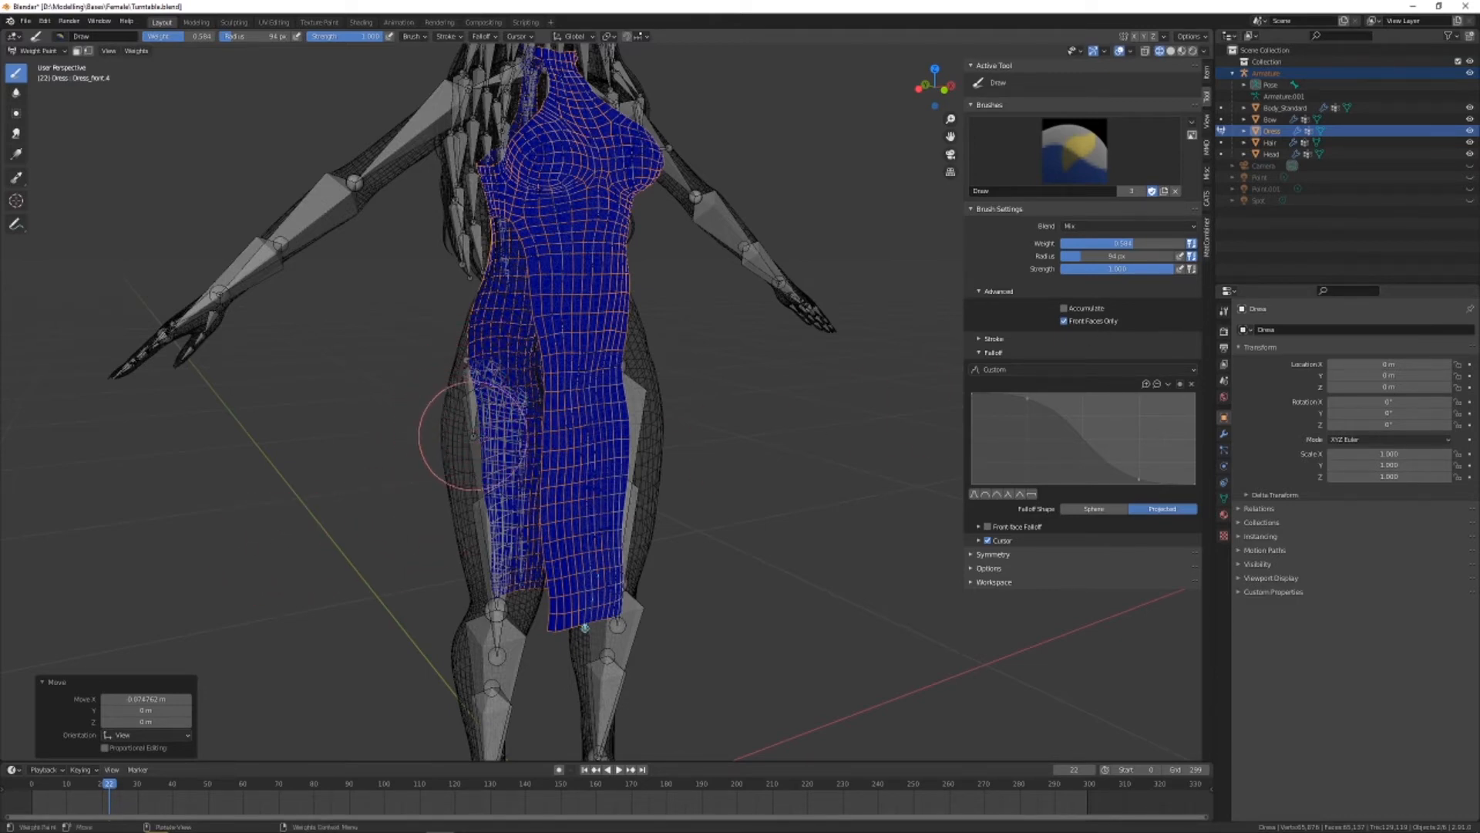
Paint the Dress_front.4 weights in a band across the hem of the dress's front panel
{"action": "left_click_drag", "start_coordinate": [640, 466], "coordinate": [586, 417], "text": "alt"}
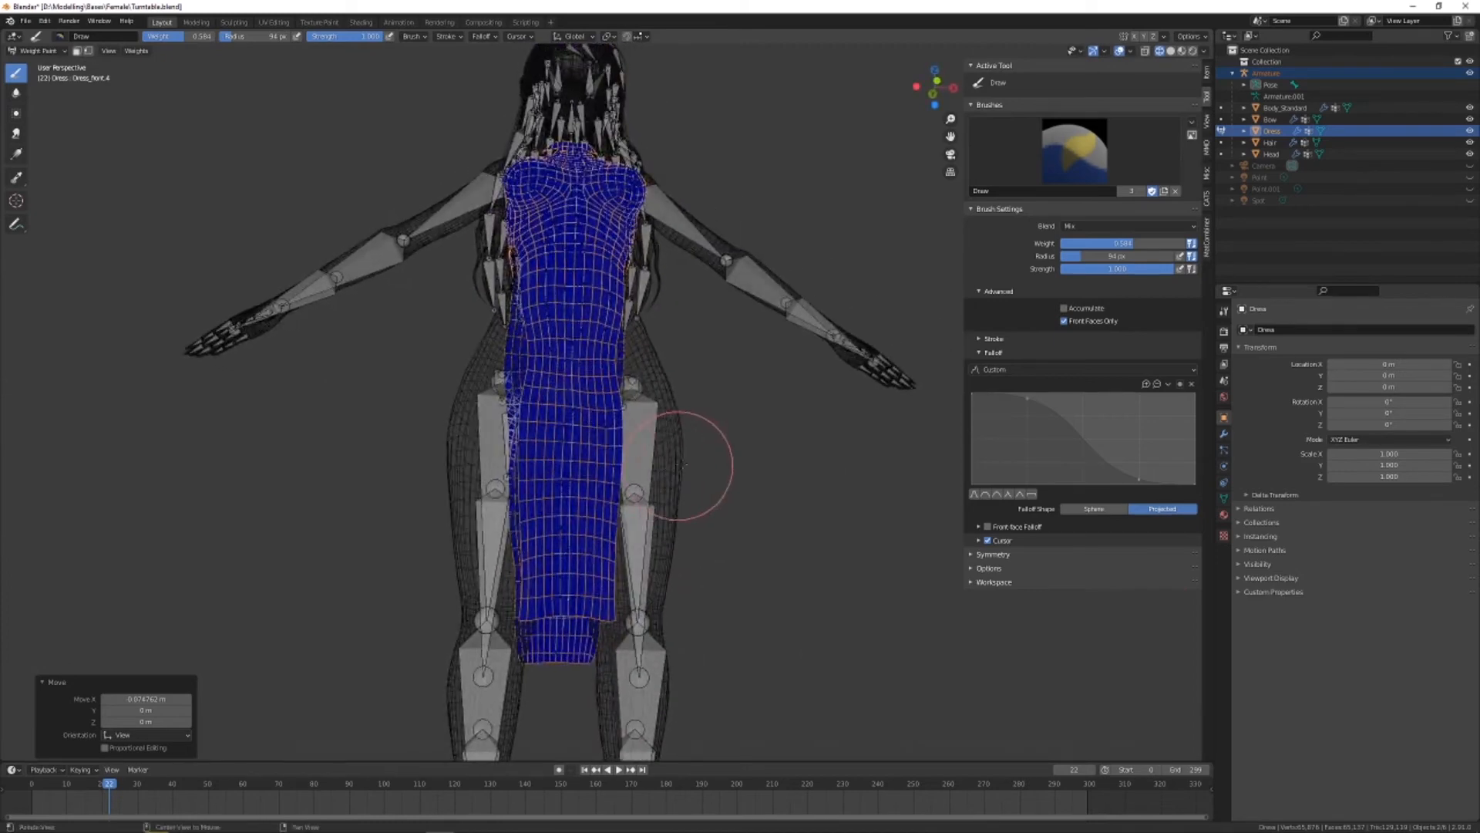
{"action": "left_click_drag", "start_coordinate": [709, 458], "coordinate": [685, 548], "text": "alt"}
{"action": "right_click_drag", "start_coordinate": [684, 548], "coordinate": [765, 400], "text": "alt"}
{"action": "scroll", "coordinate": [757, 440], "scroll_direction": "up", "scroll_amount": 2}
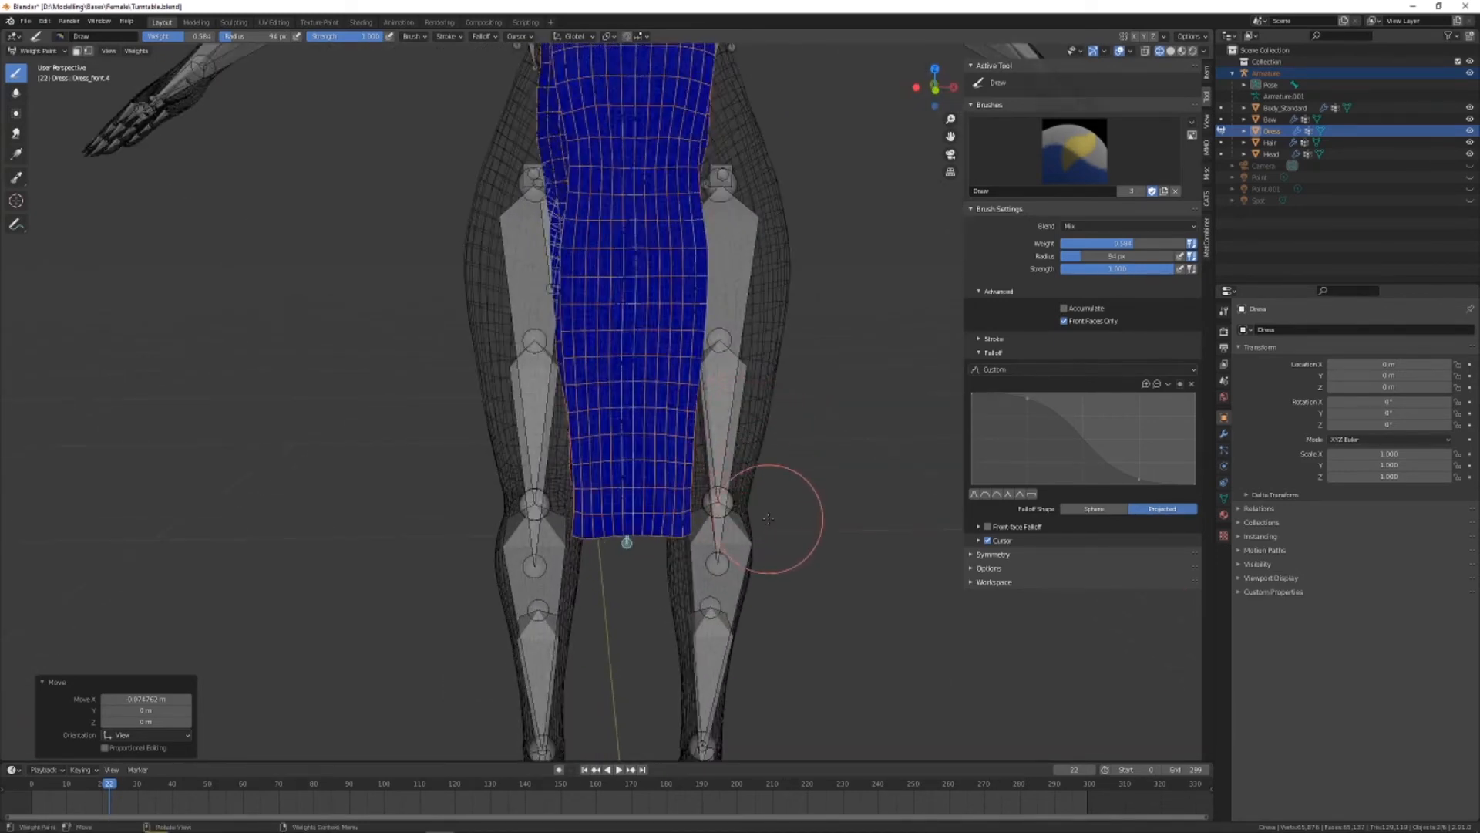
{"action": "scroll", "coordinate": [757, 518], "scroll_direction": "up", "scroll_amount": 1}
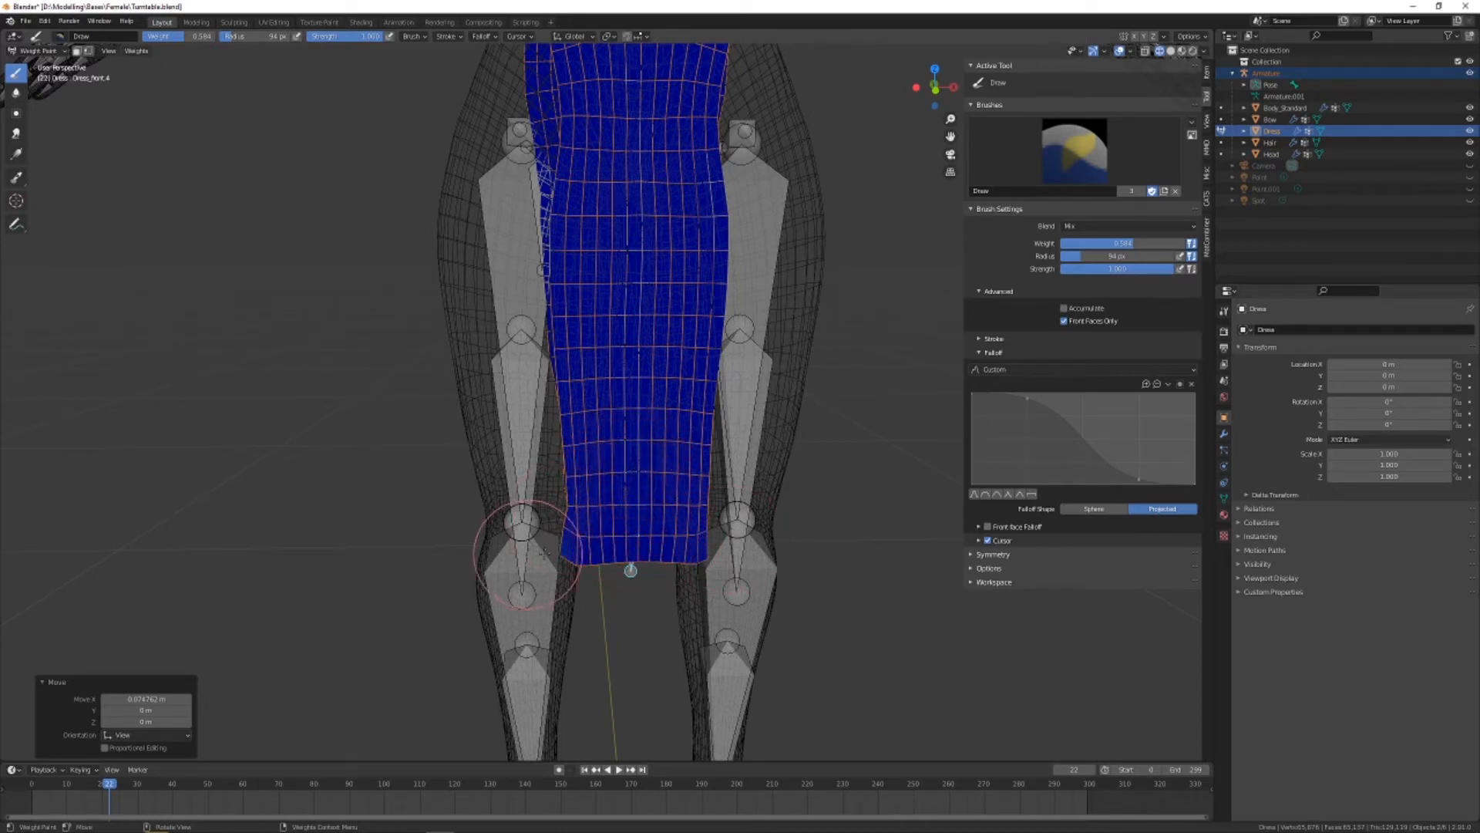
{"action": "mouse_move", "coordinate": [571, 539]}
{"action": "left_mouse_down"}
{"action": "mouse_move", "coordinate": [640, 532]}
{"action": "mouse_move", "coordinate": [948, 605]}
{"action": "left_mouse_up"}
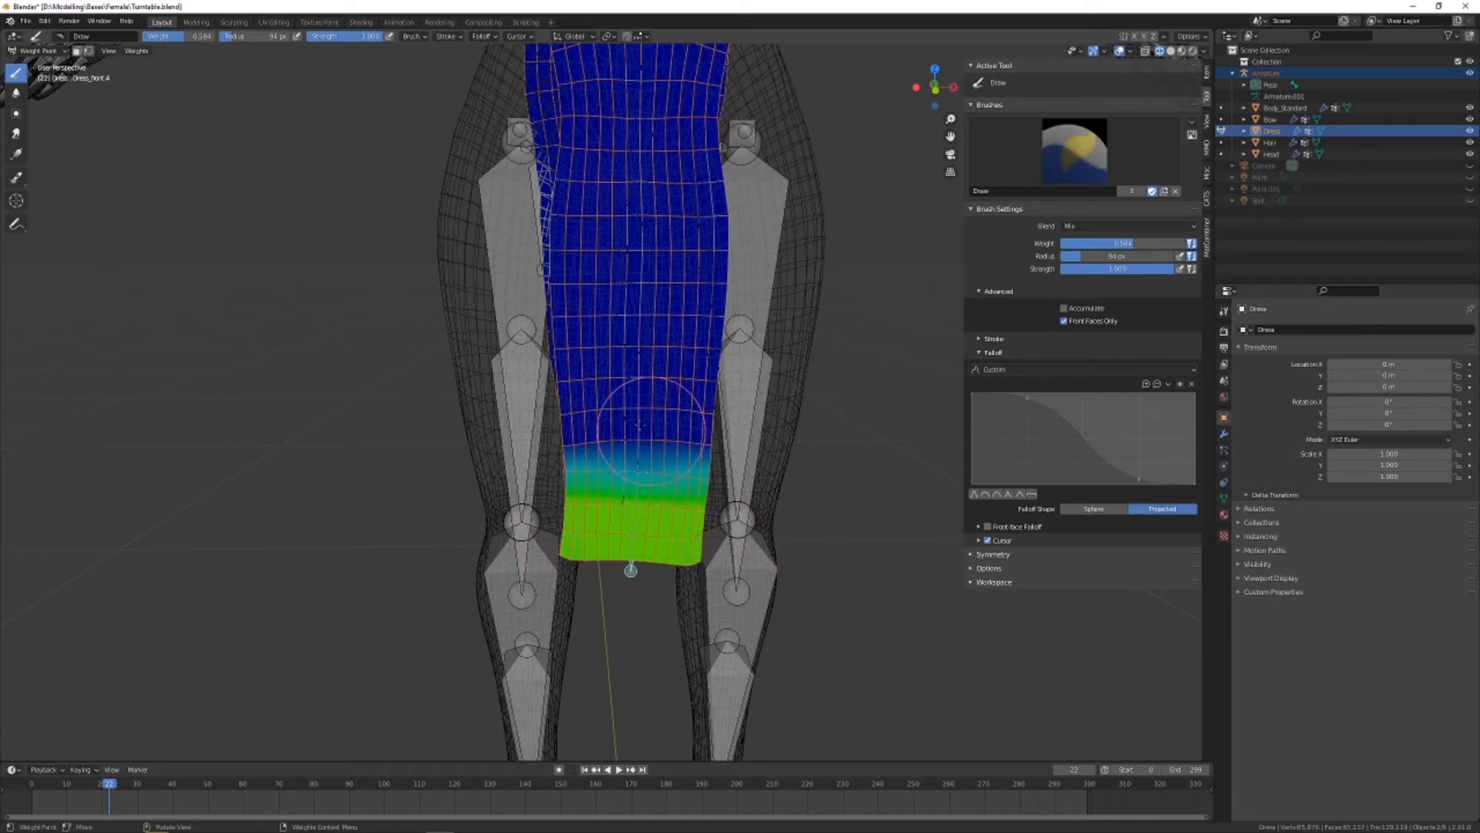
Select the Dress_front.3 bone and paint its weights in a band across the front panel just above the hem
{"action": "key", "text": "ctrl+z"}
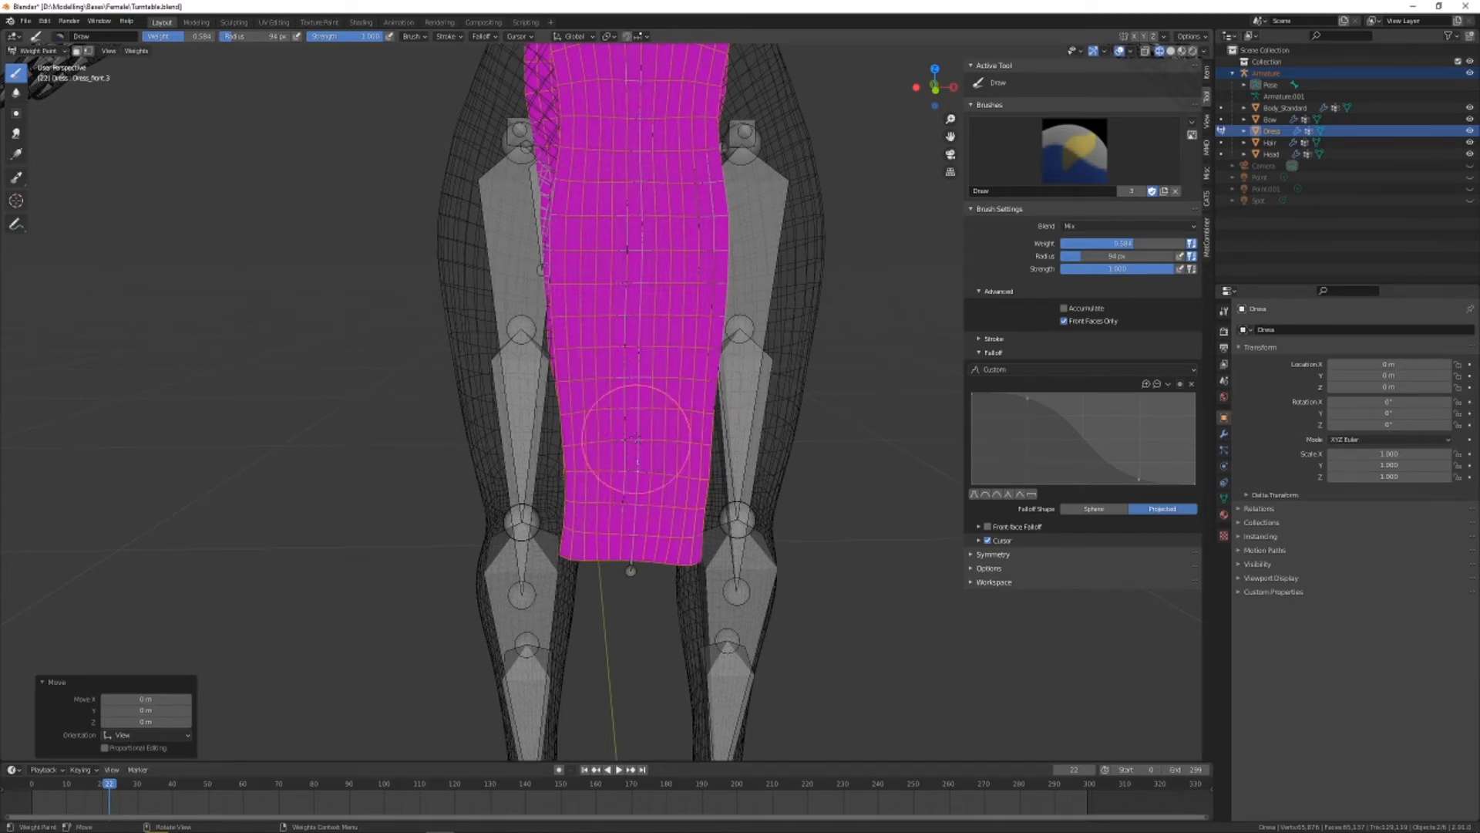
{"action": "mouse_move", "coordinate": [639, 398]}
{"action": "middle_mouse_down"}
{"action": "mouse_move", "coordinate": [793, 436]}
{"action": "mouse_move", "coordinate": [626, 426]}
{"action": "mouse_move", "coordinate": [651, 440]}
{"action": "middle_mouse_up"}
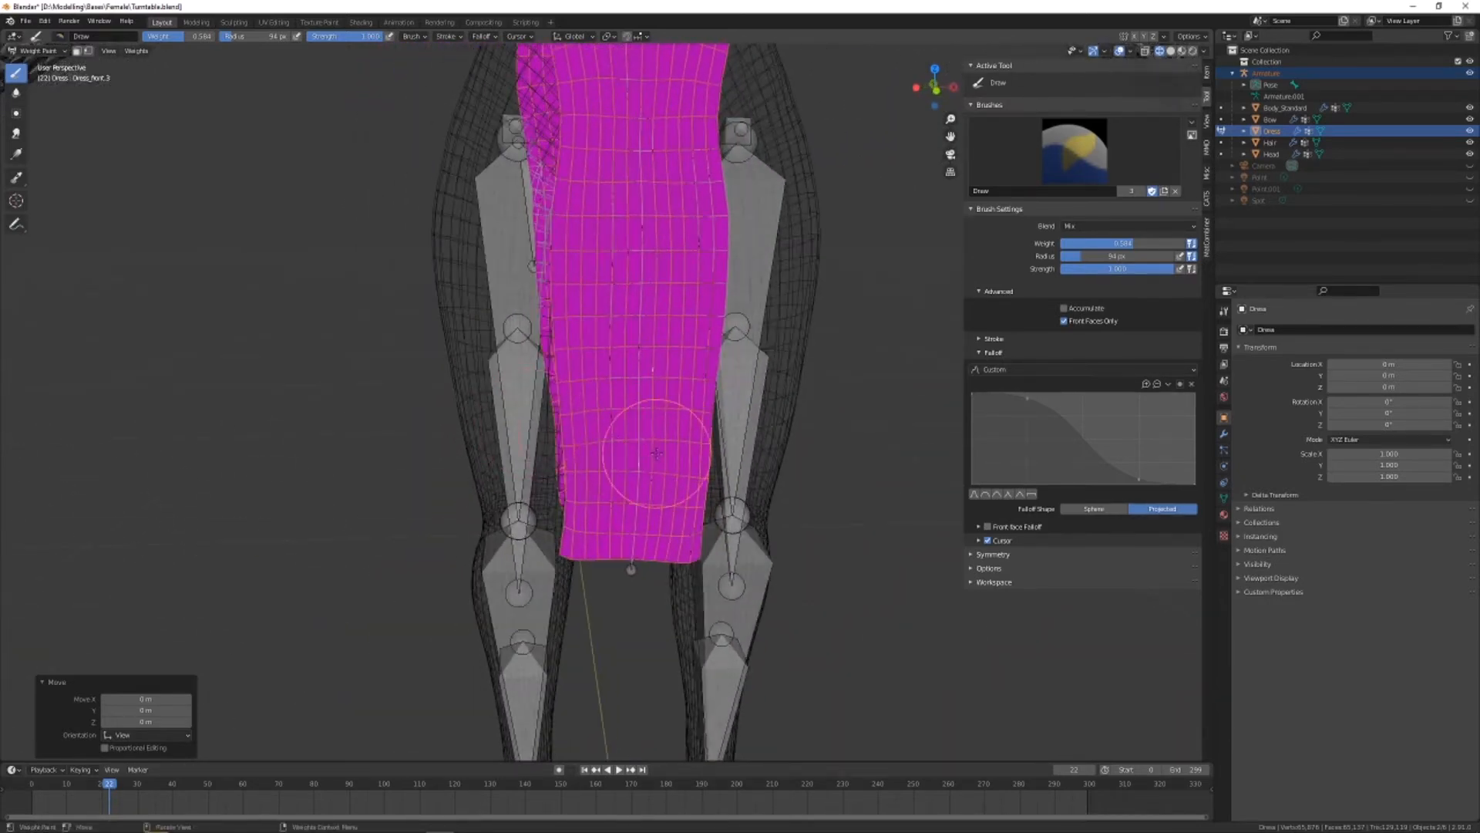
{"action": "mouse_move", "coordinate": [650, 440]}
{"action": "left_mouse_down"}
{"action": "mouse_move", "coordinate": [626, 435]}
{"action": "mouse_move", "coordinate": [763, 416]}
{"action": "mouse_move", "coordinate": [632, 370]}
{"action": "mouse_move", "coordinate": [716, 403]}
{"action": "mouse_move", "coordinate": [678, 449]}
{"action": "mouse_move", "coordinate": [721, 453]}
{"action": "left_mouse_up"}
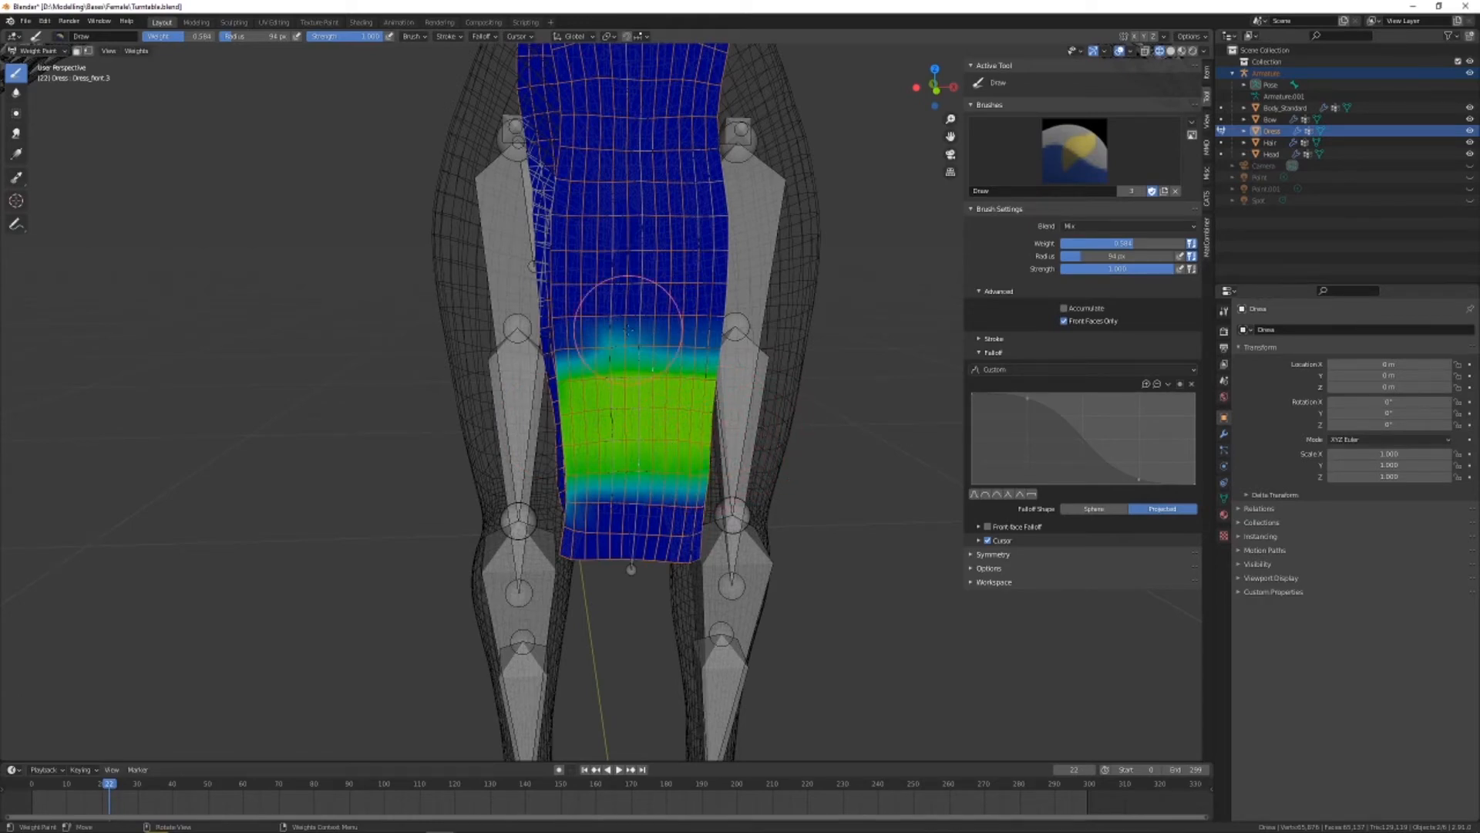
Select the Dress_front.2 bone and paint its weights in a band across the front panel at mid-thigh
{"action": "mouse_move", "coordinate": [628, 325]}
{"action": "middle_mouse_down"}
{"action": "mouse_move", "coordinate": [744, 304]}
{"action": "mouse_move", "coordinate": [661, 285]}
{"action": "mouse_move", "coordinate": [645, 330]}
{"action": "middle_mouse_up"}
{"action": "left_click", "coordinate": [650, 278], "text": "ctrl"}
{"action": "middle_click_drag", "start_coordinate": [671, 258], "coordinate": [607, 332]}
{"action": "mouse_move", "coordinate": [598, 329]}
{"action": "left_mouse_down"}
{"action": "mouse_move", "coordinate": [514, 330]}
{"action": "mouse_move", "coordinate": [597, 375]}
{"action": "left_mouse_up"}
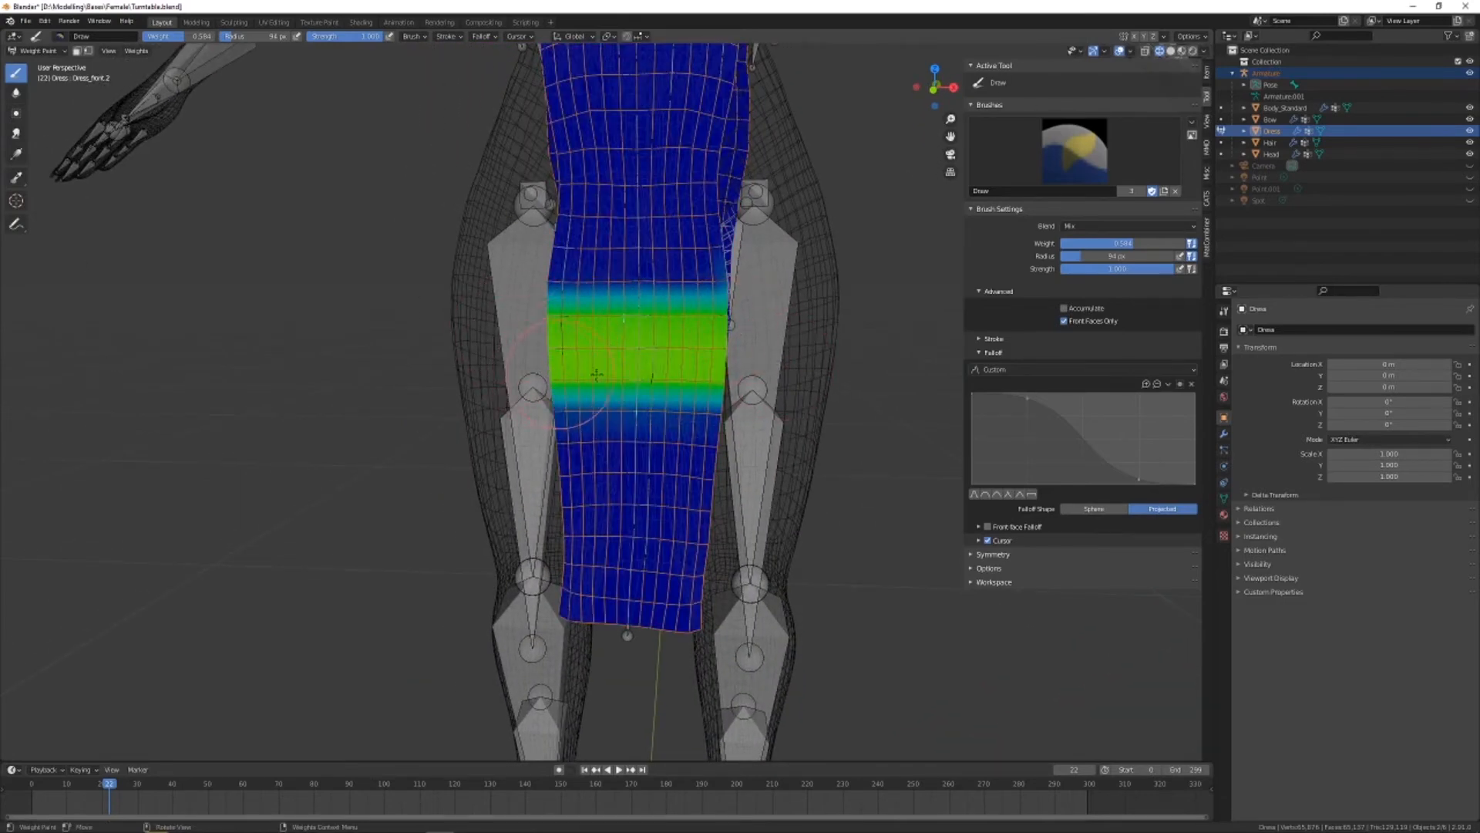
Select the Dress_front.1 bone and paint its weights in a band across the front panel at the top of the thighs
{"action": "middle_click_drag", "start_coordinate": [765, 351], "coordinate": [747, 450], "text": "shift"}
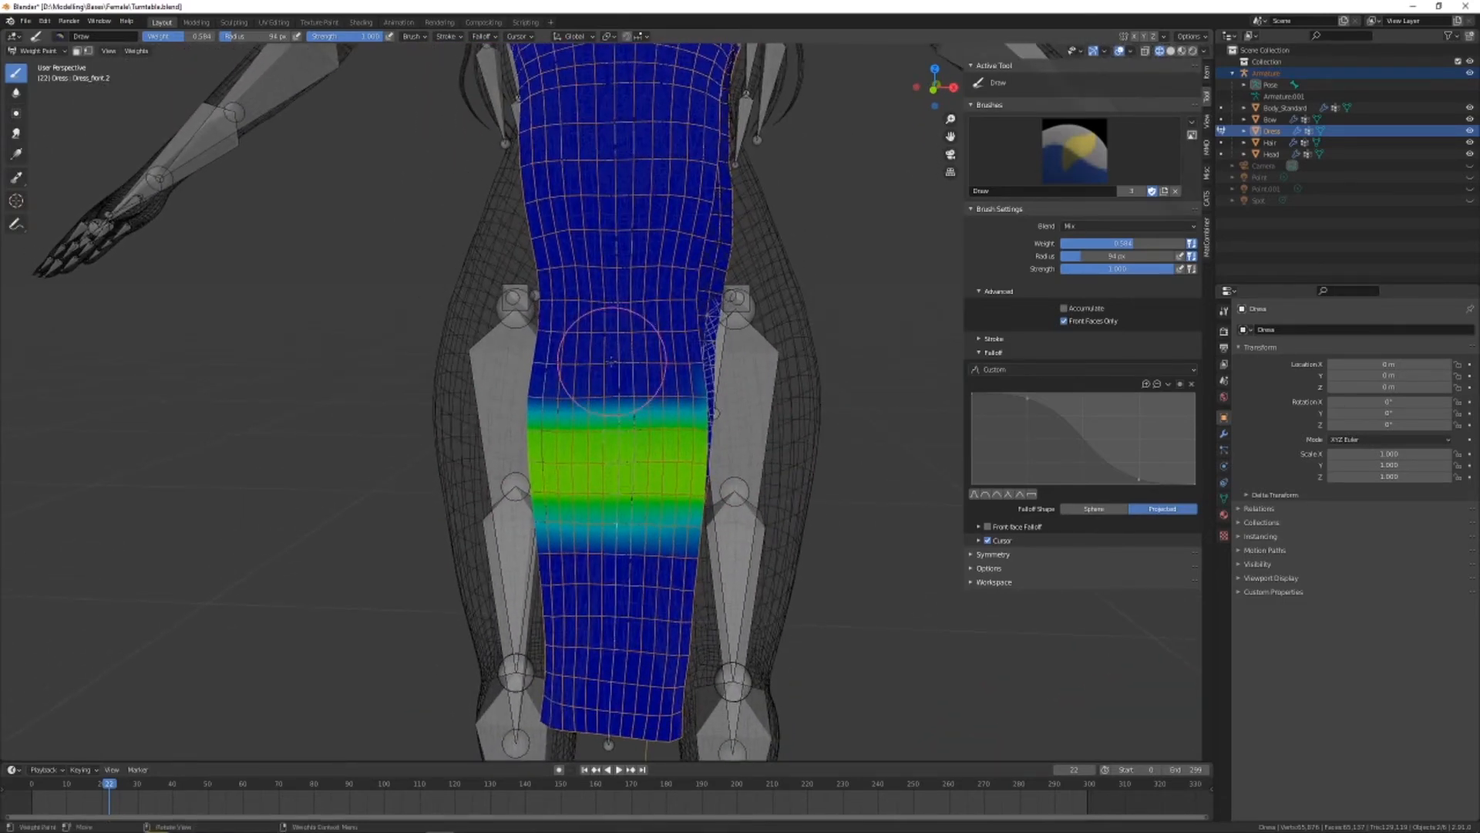
{"action": "left_click", "coordinate": [626, 347], "text": "ctrl"}
{"action": "mouse_move", "coordinate": [676, 318]}
{"action": "left_mouse_down"}
{"action": "mouse_move", "coordinate": [760, 298]}
{"action": "mouse_move", "coordinate": [756, 321]}
{"action": "left_mouse_up"}
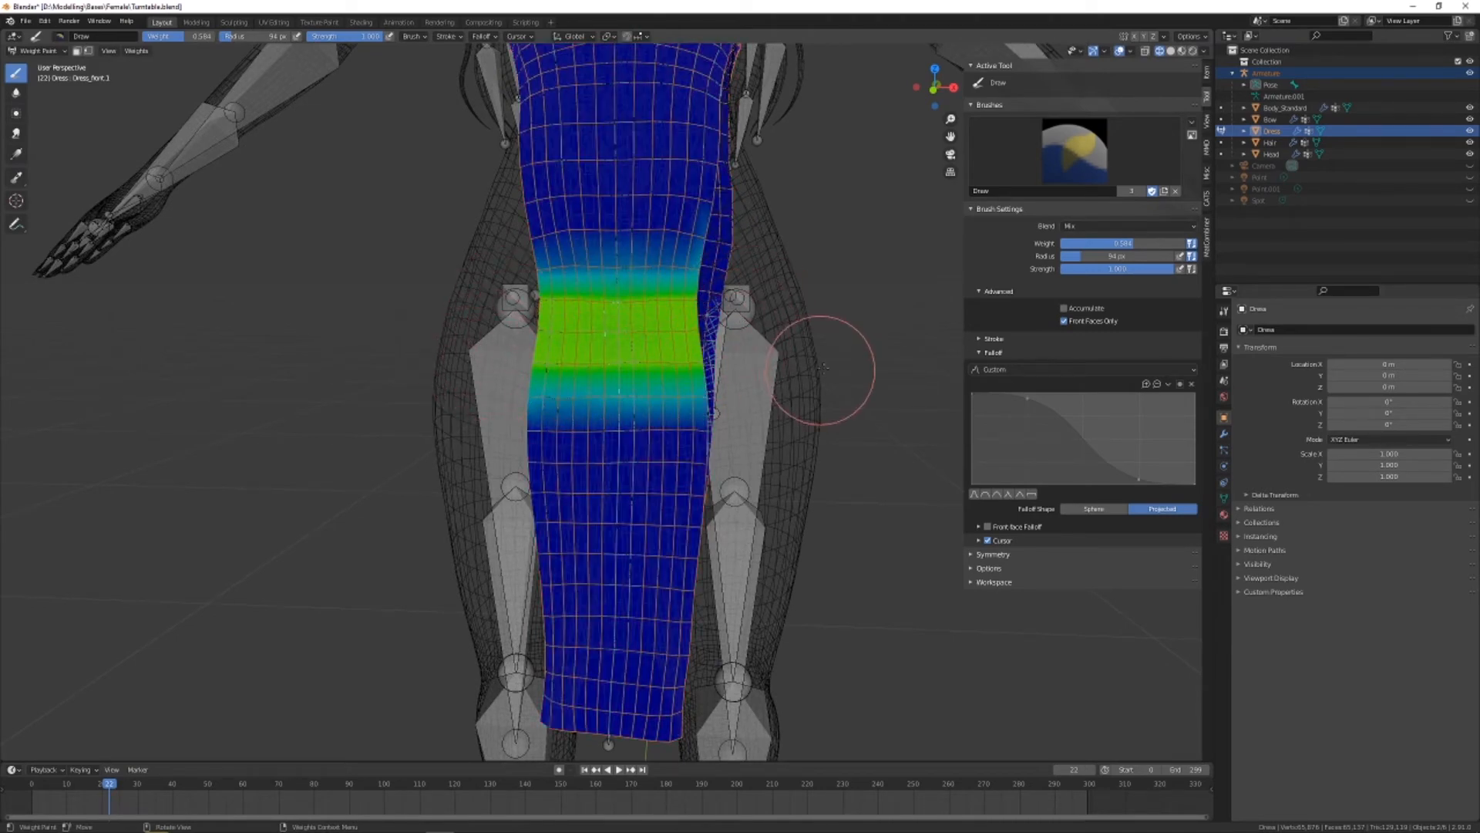
Compare the dress weights of the Hips bone with those of the Dress_front.1 and Dress_front.2 bones
{"action": "middle_click_drag", "start_coordinate": [775, 349], "coordinate": [825, 359]}
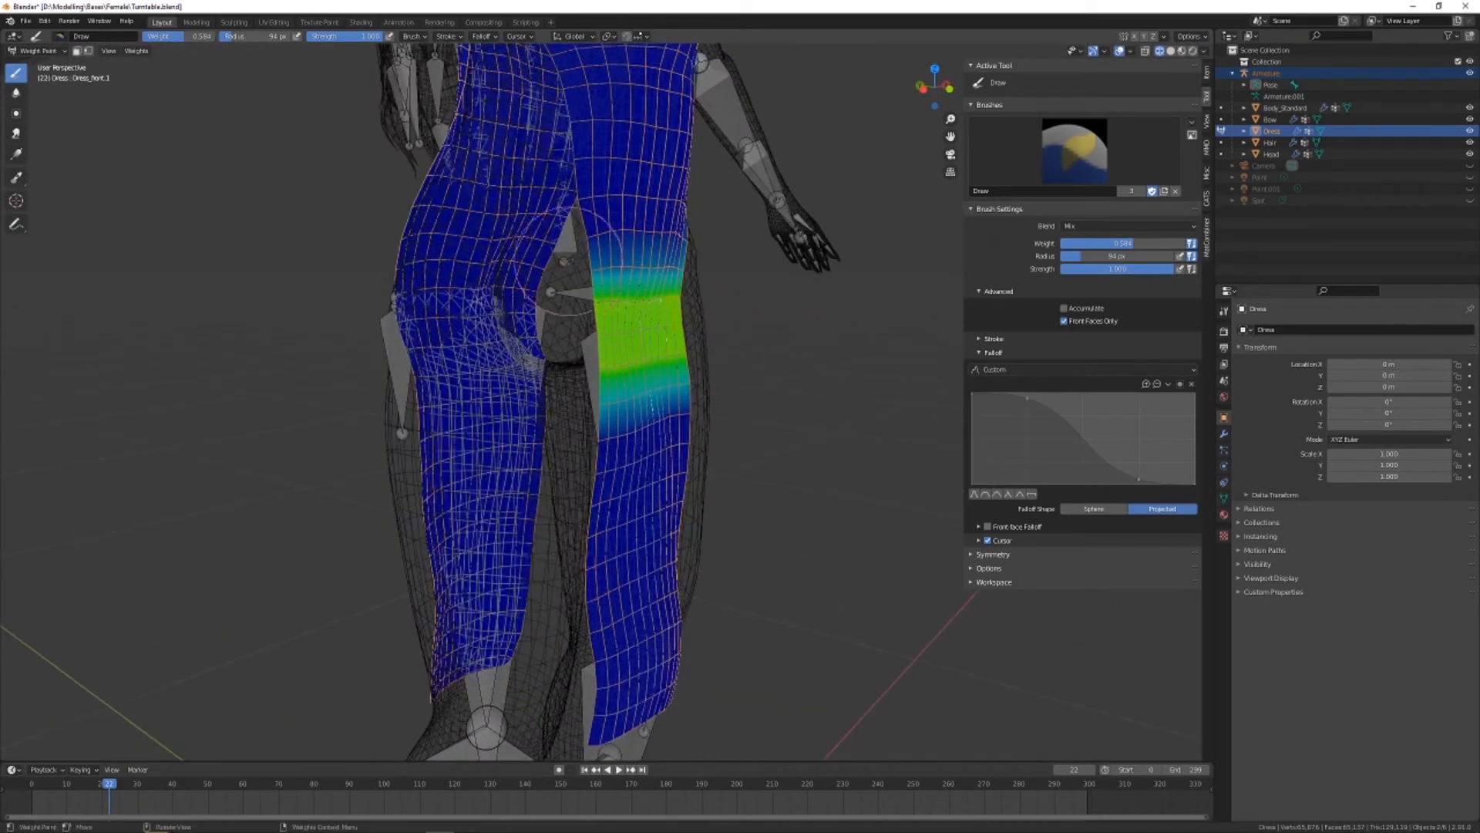
{"action": "left_click", "coordinate": [566, 240], "text": "ctrl"}
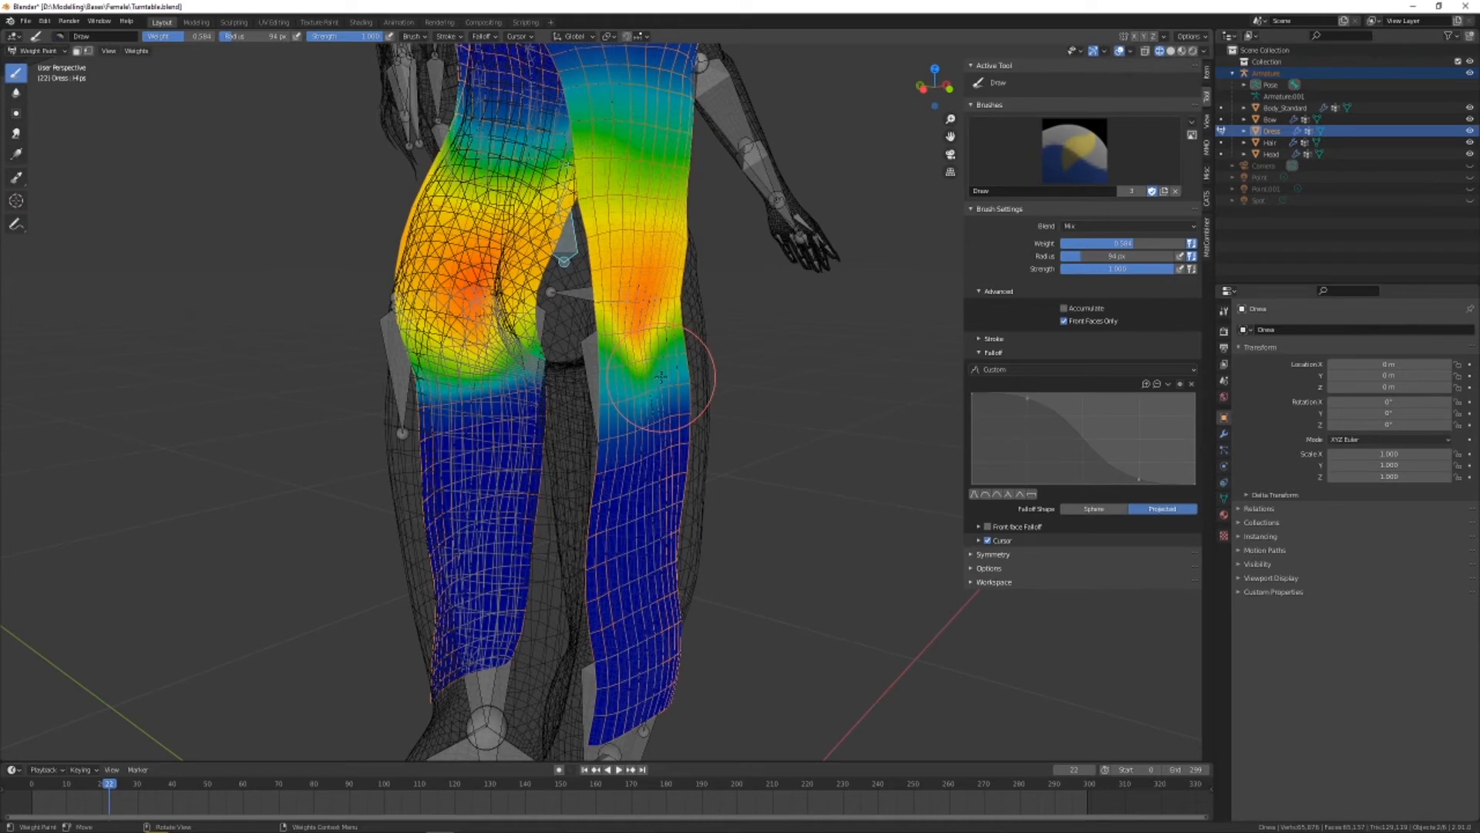
{"action": "middle_click_drag", "start_coordinate": [638, 349], "coordinate": [561, 352]}
{"action": "middle_click_drag", "start_coordinate": [640, 455], "coordinate": [631, 360], "text": "shift"}
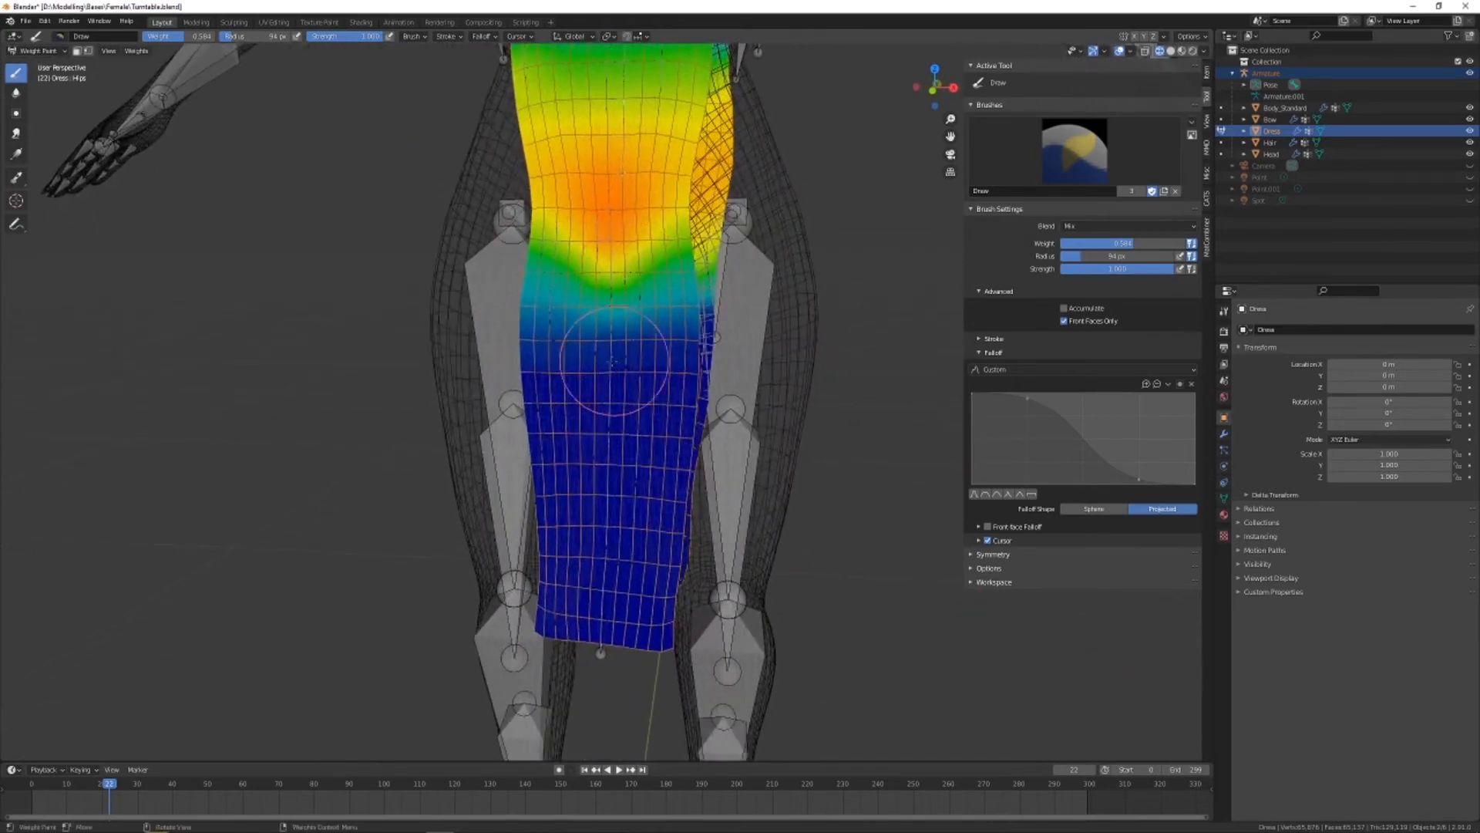
{"action": "left_click", "coordinate": [606, 361], "text": "ctrl"}
{"action": "left_click", "coordinate": [612, 274], "text": "ctrl"}
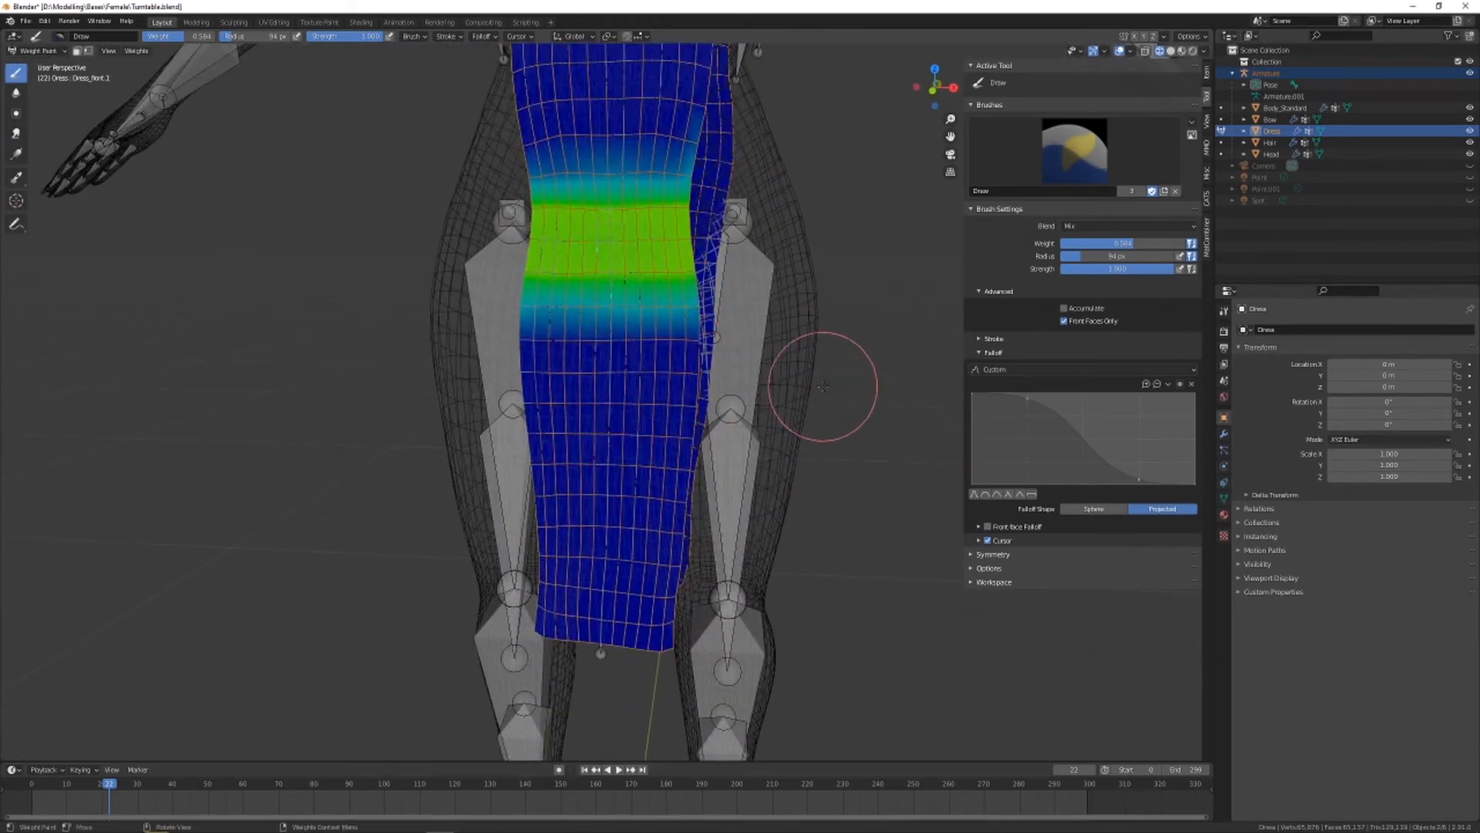
{"action": "left_click", "coordinate": [614, 380], "text": "ctrl"}
{"action": "left_click", "coordinate": [598, 376], "text": "ctrl"}
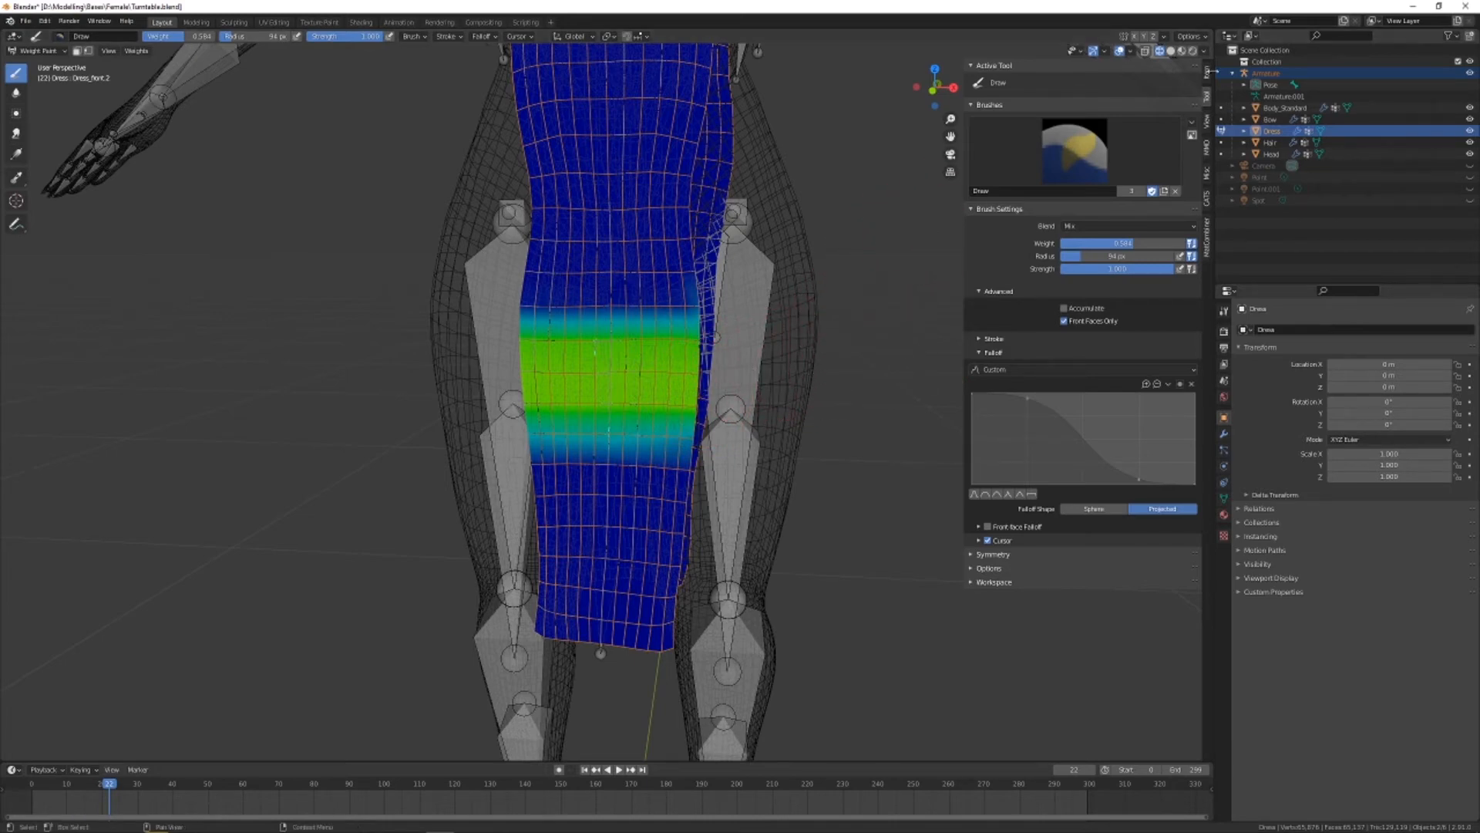
Switch the viewport to Material Preview shading and view the front dress bones from the side
{"action": "left_click", "coordinate": [1182, 50]}
{"action": "middle_click_drag", "start_coordinate": [768, 218], "coordinate": [915, 215]}
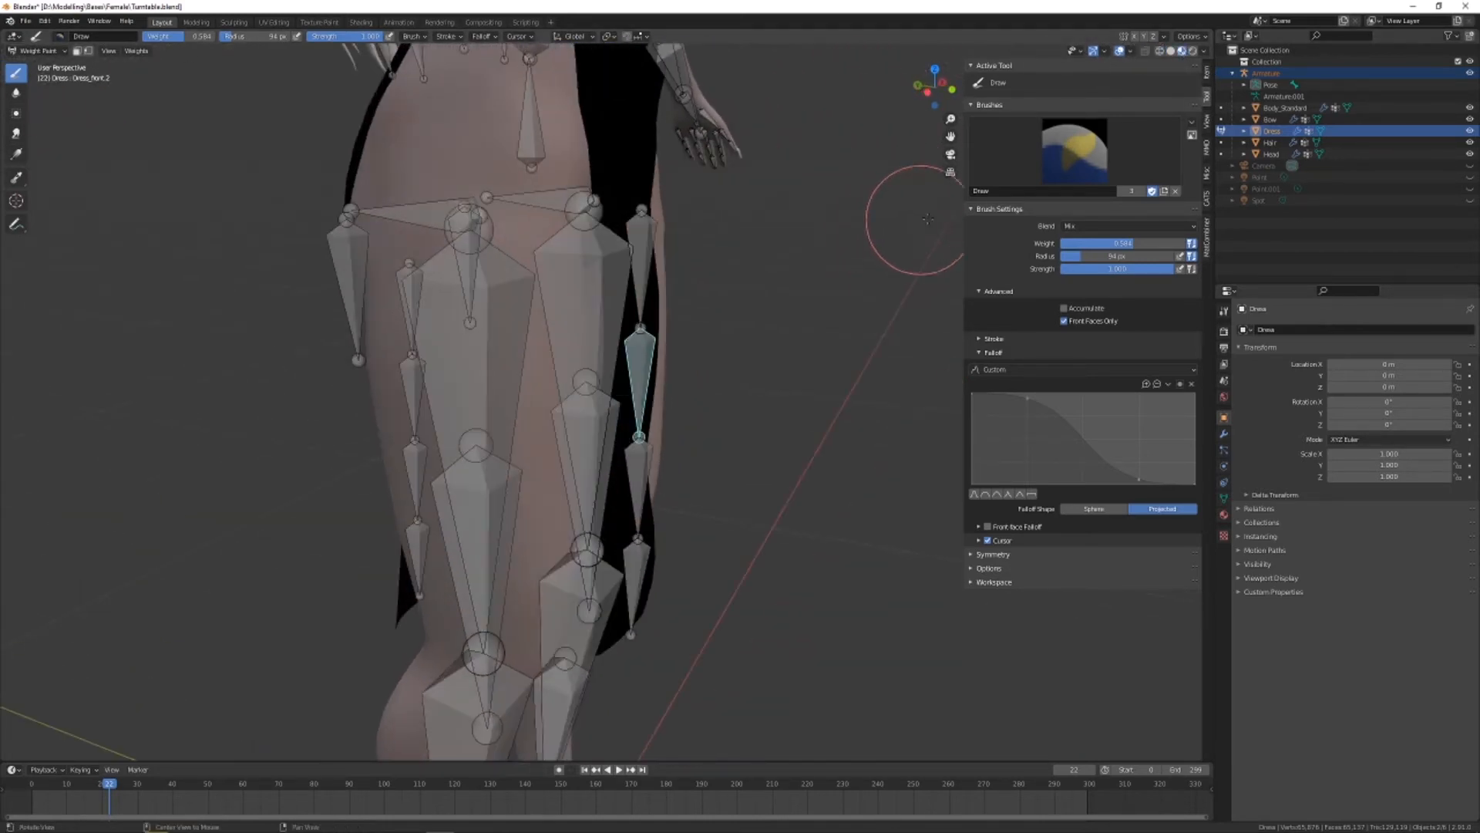
Start pose mode and rotate the Dress_front.1 bone forward about 98° around X to check how the front panel deforms
{"action": "left_click", "coordinate": [1207, 195]}
{"action": "left_click", "coordinate": [1083, 133]}
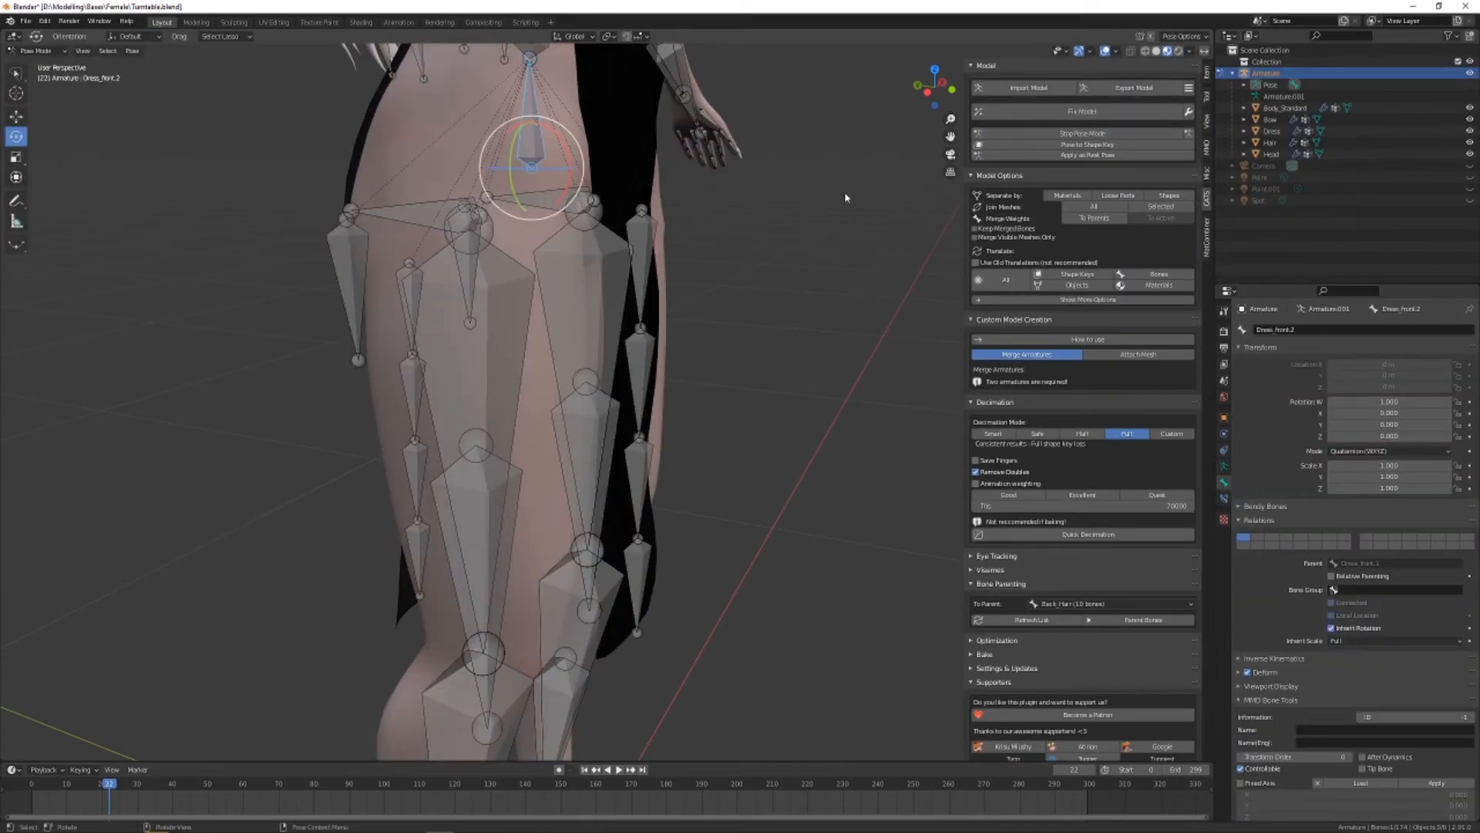
{"action": "left_click", "coordinate": [640, 237]}
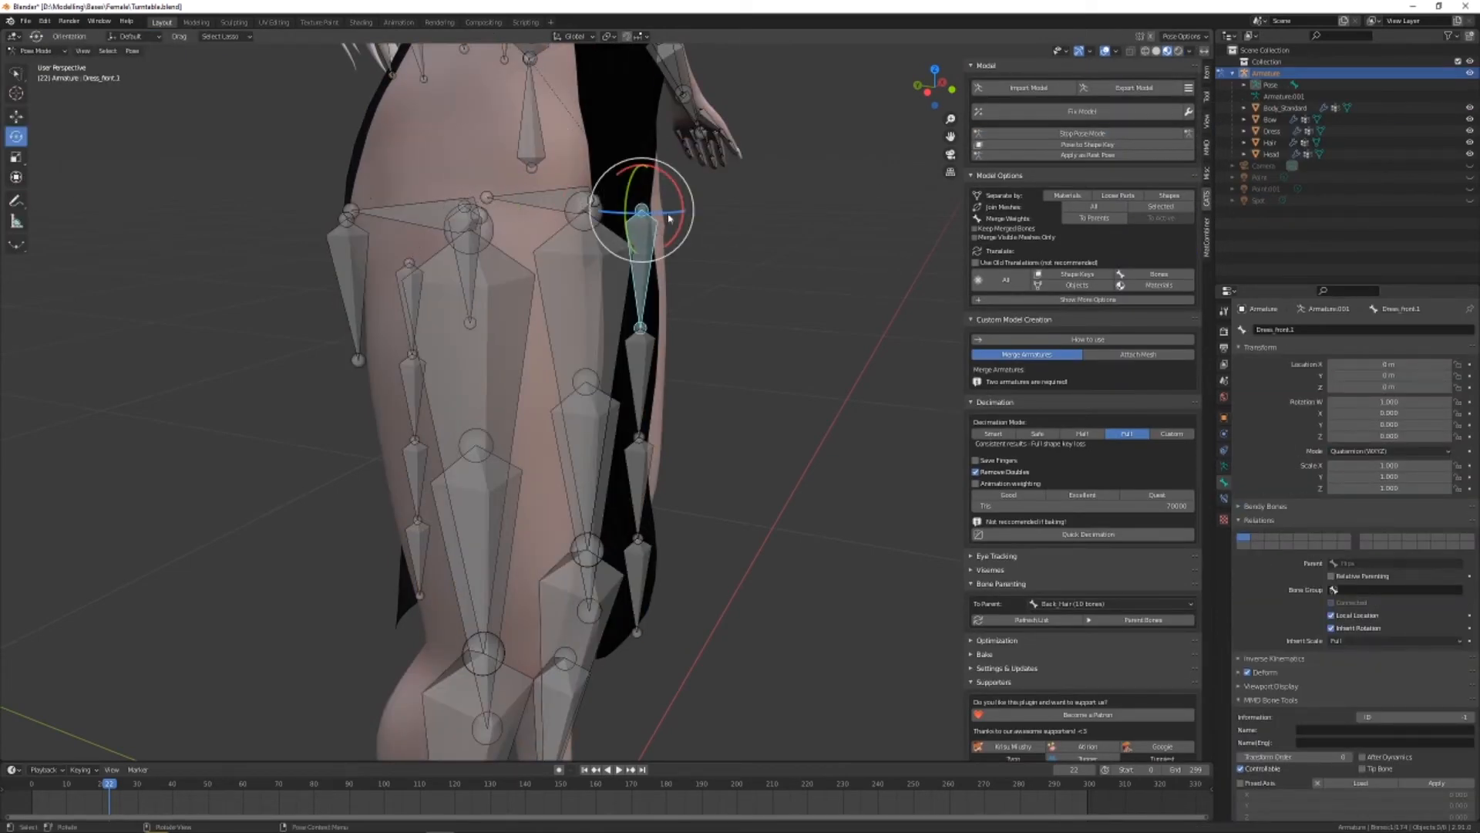
{"action": "left_click_drag", "start_coordinate": [684, 196], "coordinate": [585, 149]}
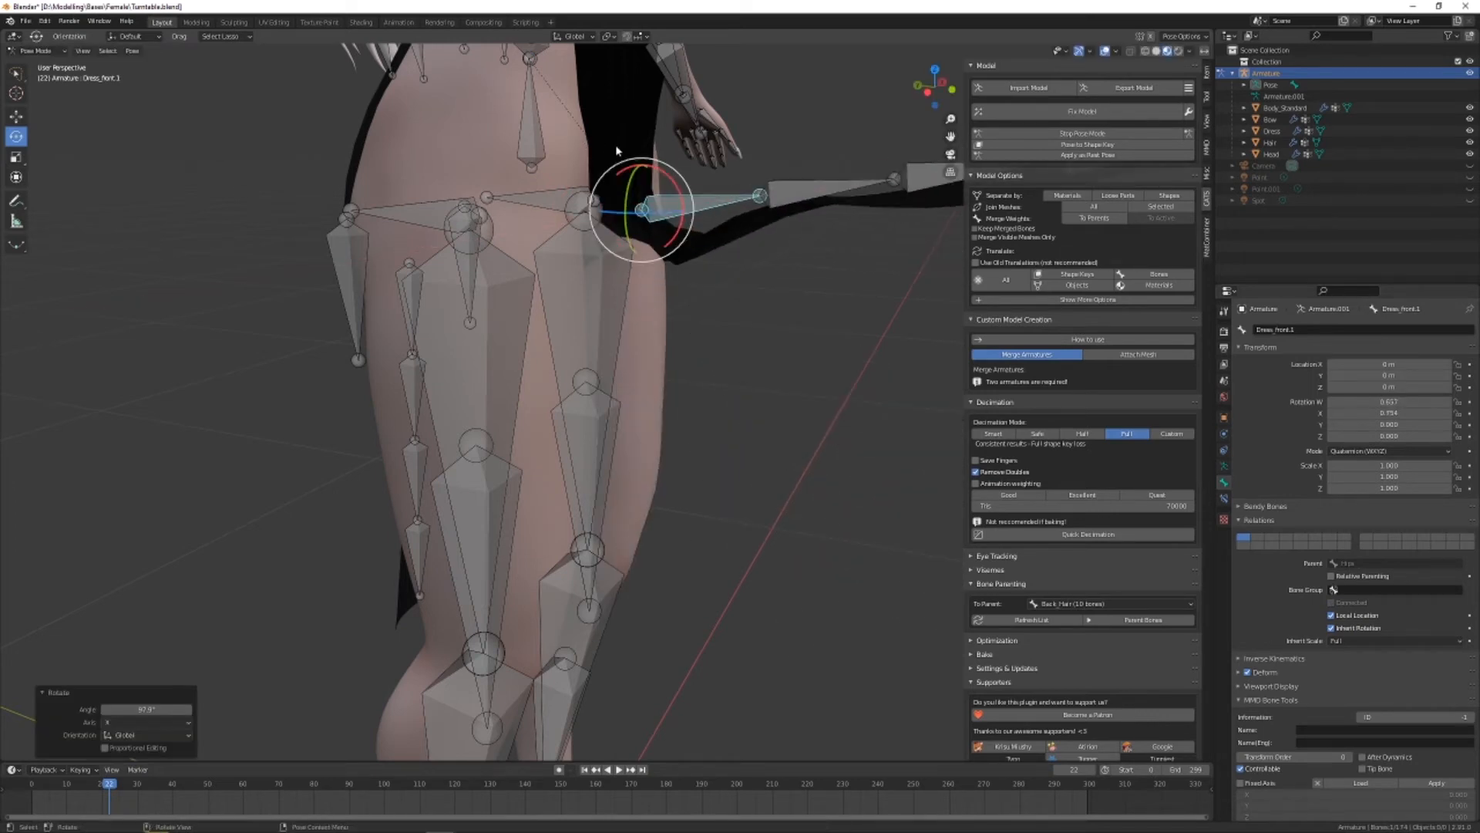
{"action": "scroll", "coordinate": [806, 291], "scroll_direction": "up", "scroll_amount": 3}
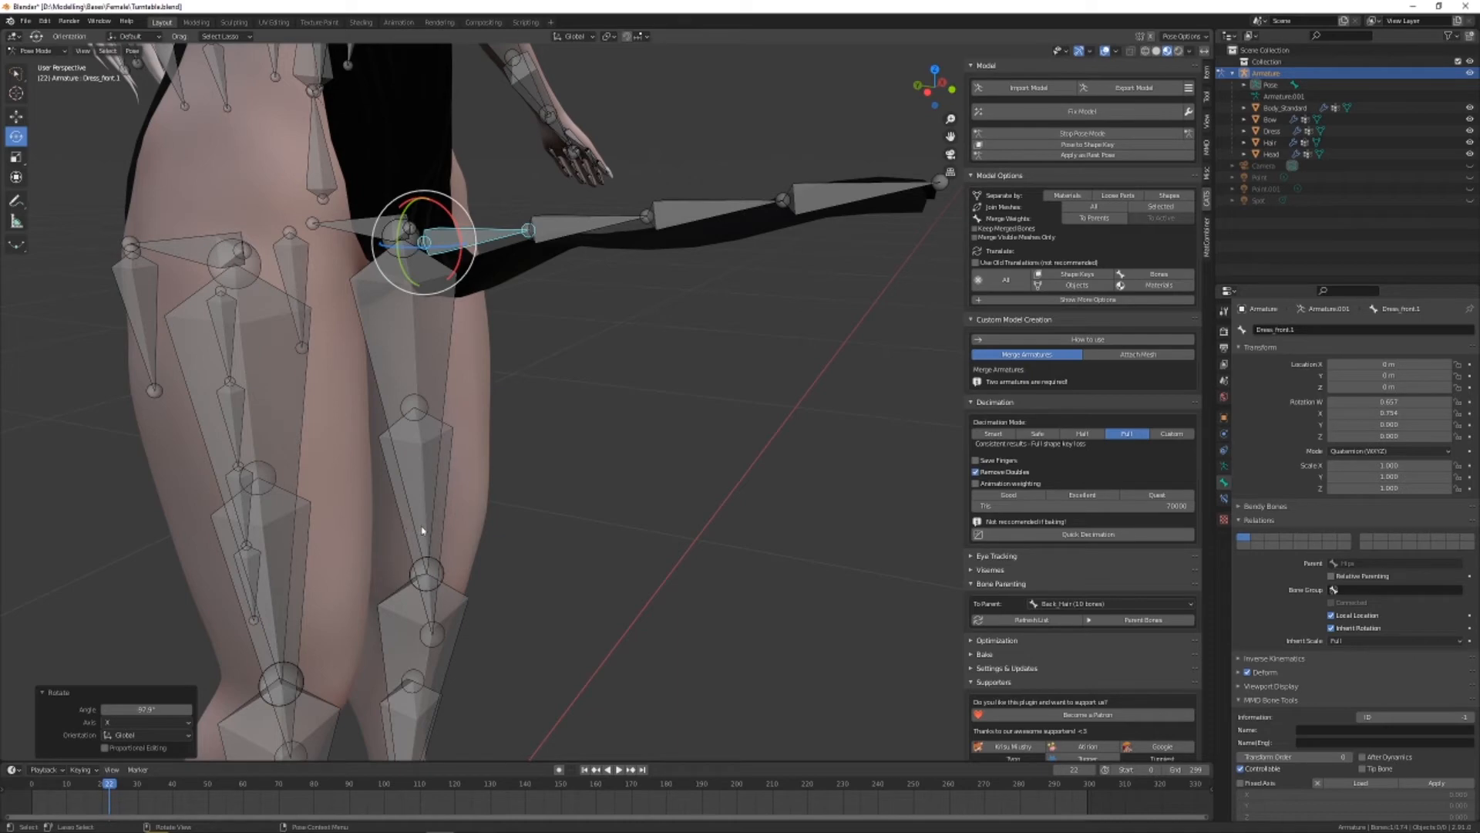
{"action": "middle_click_drag", "start_coordinate": [370, 317], "coordinate": [646, 486]}
{"action": "left_click_drag", "start_coordinate": [647, 486], "coordinate": [690, 464], "text": "alt"}
{"action": "left_click_drag", "start_coordinate": [575, 333], "coordinate": [545, 352], "text": "alt"}
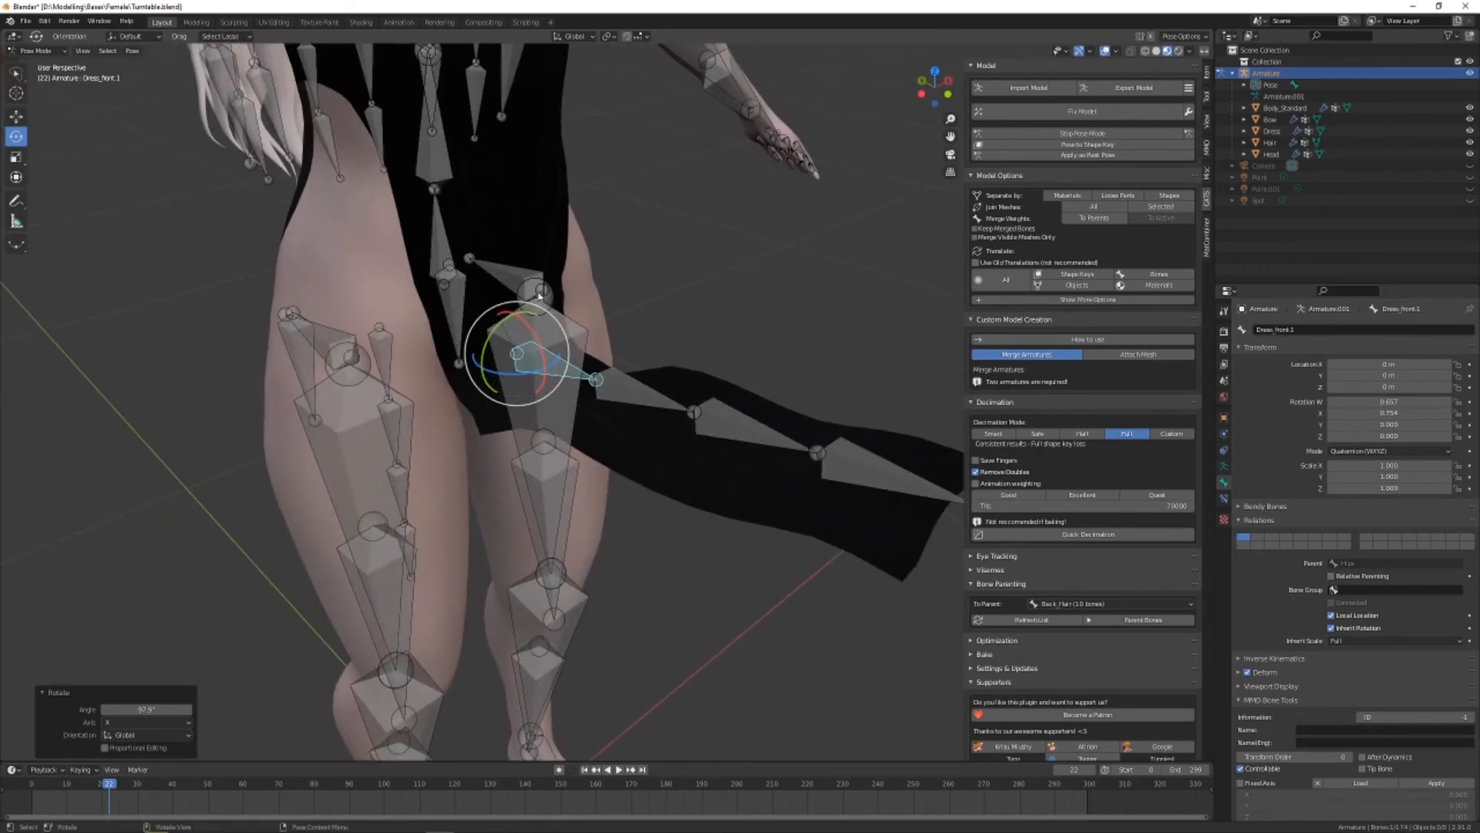
{"action": "middle_click_drag", "start_coordinate": [539, 296], "coordinate": [370, 313]}
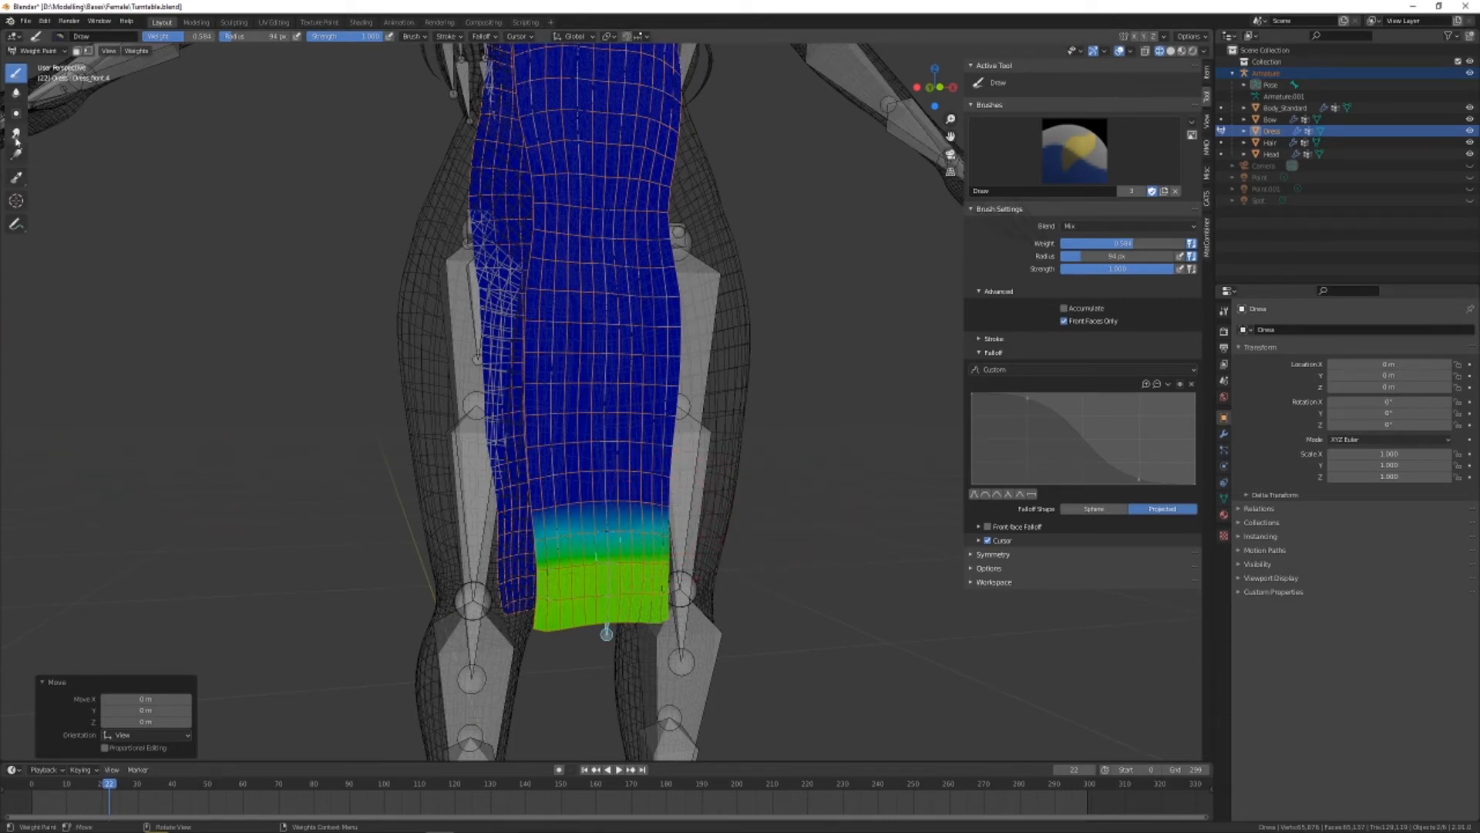
With the Blur brush, soften the upper edge of the Dress_front.4 weights and both edges of the Dress_front.3 weight band
{"action": "left_click", "coordinate": [15, 91]}
{"action": "mouse_move", "coordinate": [477, 497]}
{"action": "left_mouse_down"}
{"action": "mouse_move", "coordinate": [561, 512]}
{"action": "mouse_move", "coordinate": [786, 501]}
{"action": "left_mouse_up"}
{"action": "mouse_move", "coordinate": [631, 525]}
{"action": "left_mouse_down"}
{"action": "mouse_move", "coordinate": [582, 460]}
{"action": "mouse_move", "coordinate": [594, 524]}
{"action": "left_mouse_up"}
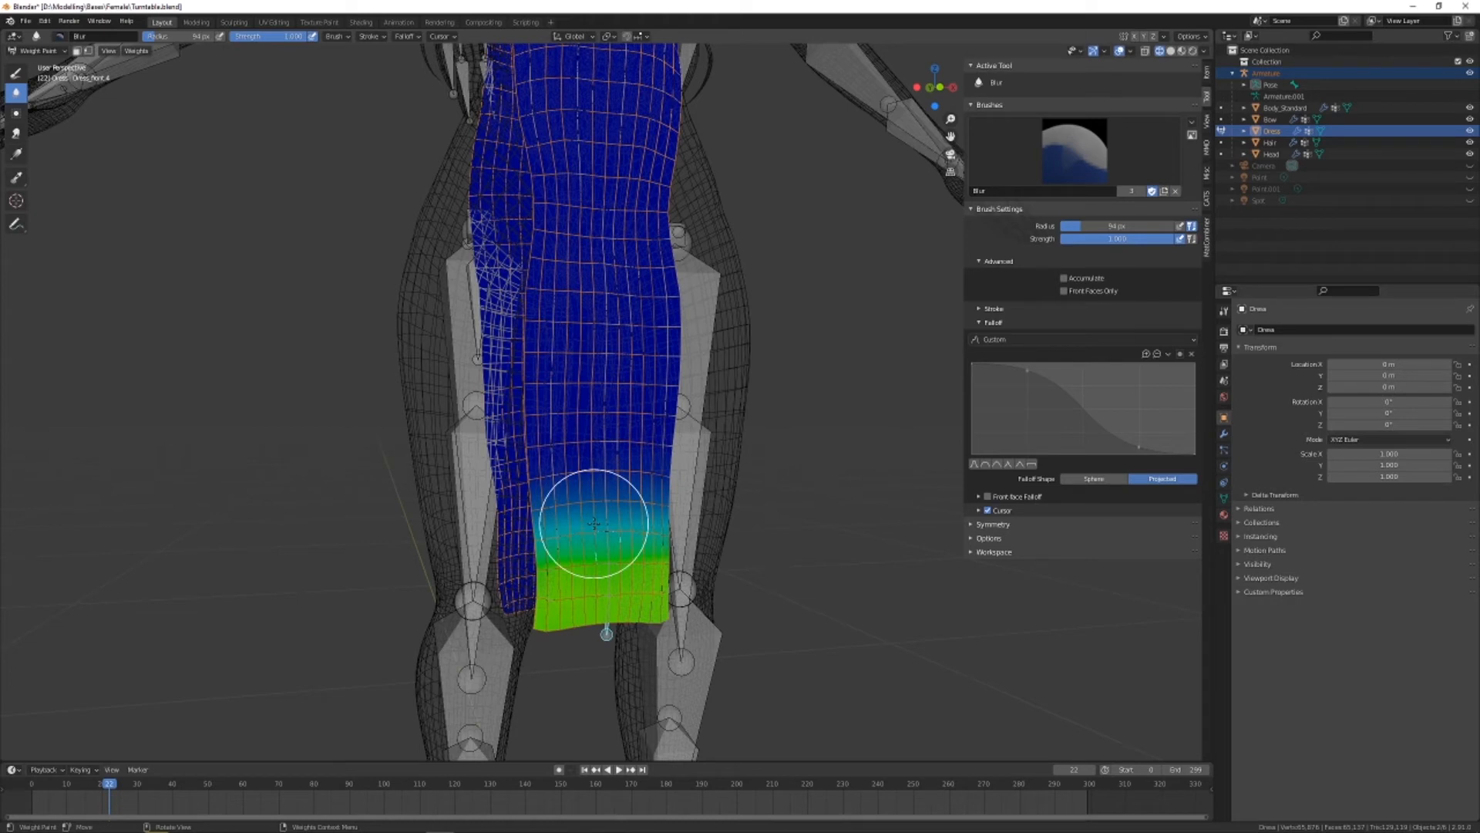
{"action": "left_click", "coordinate": [605, 485], "text": "ctrl"}
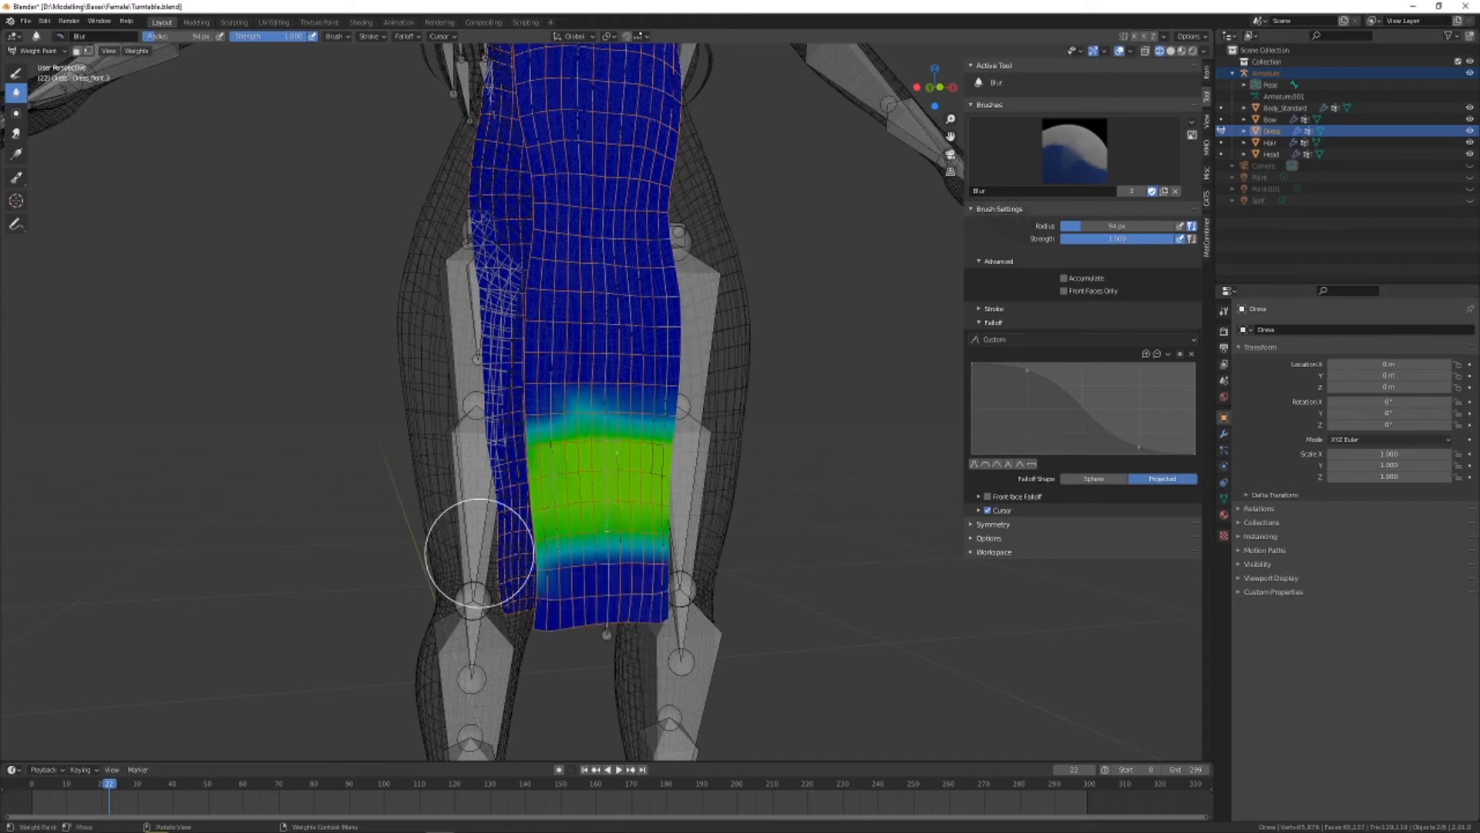
{"action": "mouse_move", "coordinate": [479, 552]}
{"action": "left_mouse_down"}
{"action": "mouse_move", "coordinate": [650, 552]}
{"action": "mouse_move", "coordinate": [525, 420]}
{"action": "mouse_move", "coordinate": [529, 453]}
{"action": "mouse_move", "coordinate": [634, 529]}
{"action": "mouse_move", "coordinate": [539, 512]}
{"action": "mouse_move", "coordinate": [555, 499]}
{"action": "mouse_move", "coordinate": [633, 513]}
{"action": "left_mouse_up"}
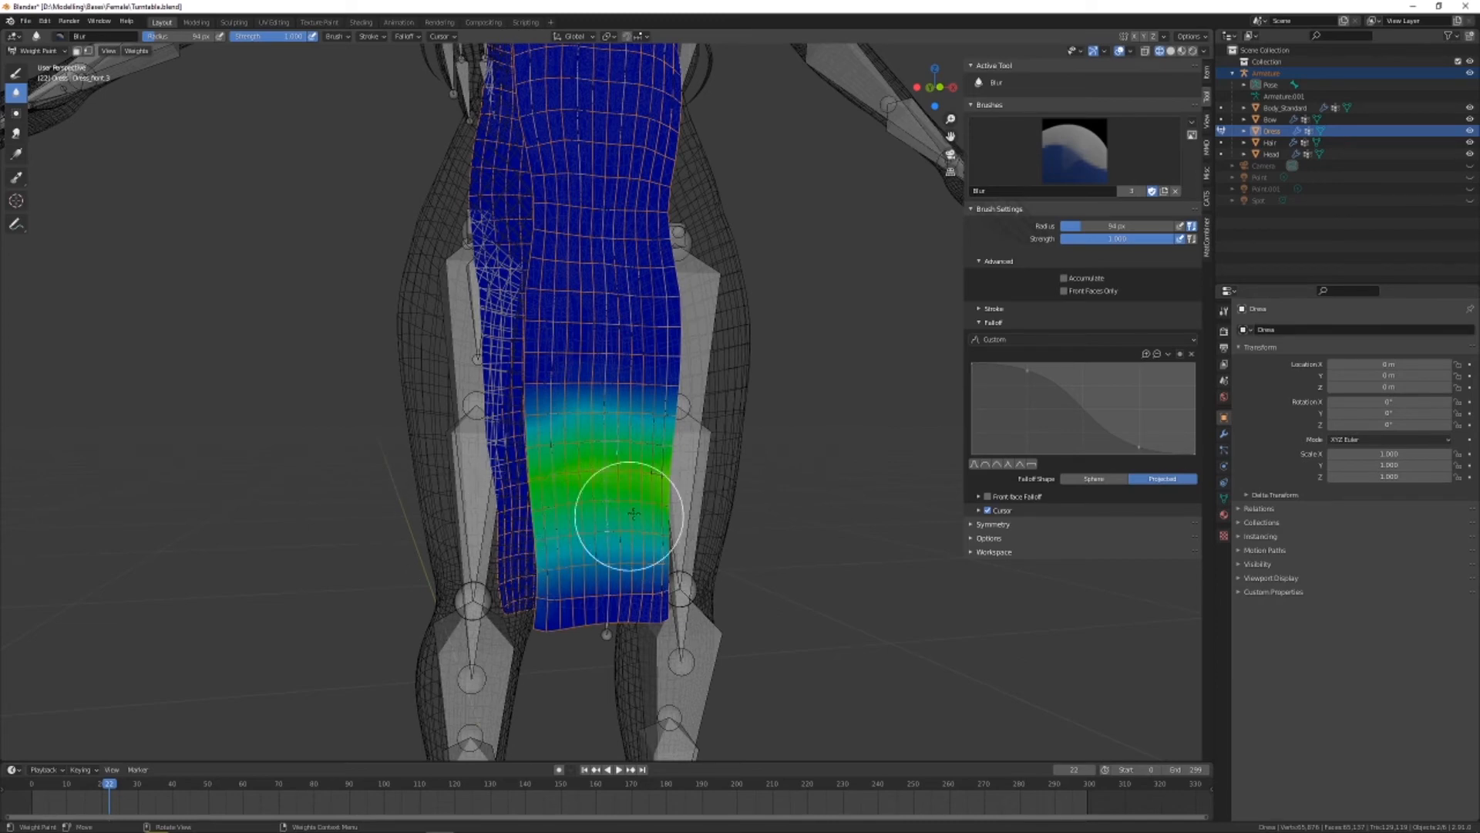
Select the Dress_front.2 bone and blur the upper and lower edges of its weight band on the front panel
{"action": "left_click", "coordinate": [594, 406], "text": "ctrl"}
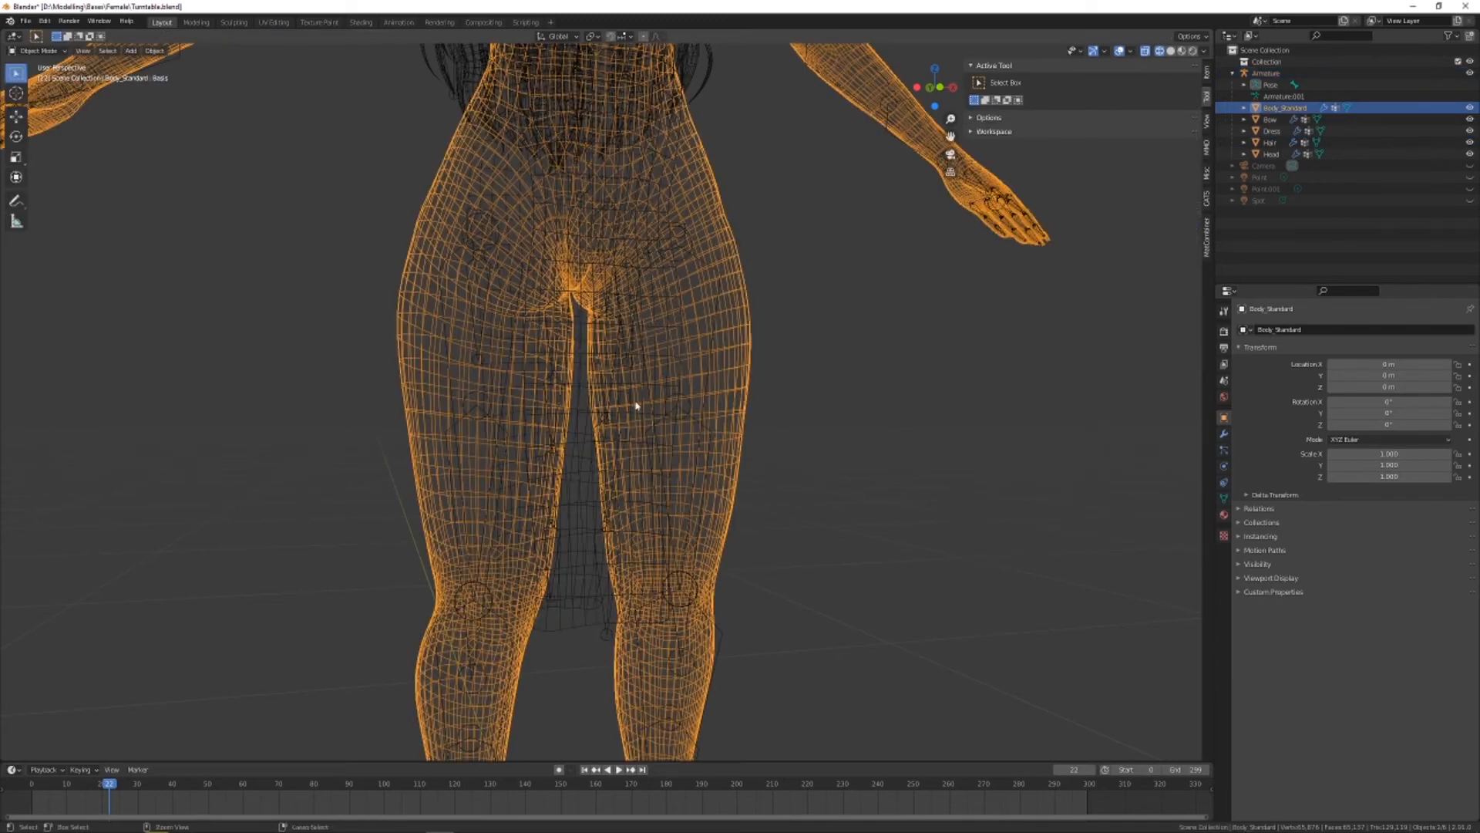
{"action": "key", "text": "ctrl+z"}
{"action": "left_click", "coordinate": [612, 397], "text": "ctrl"}
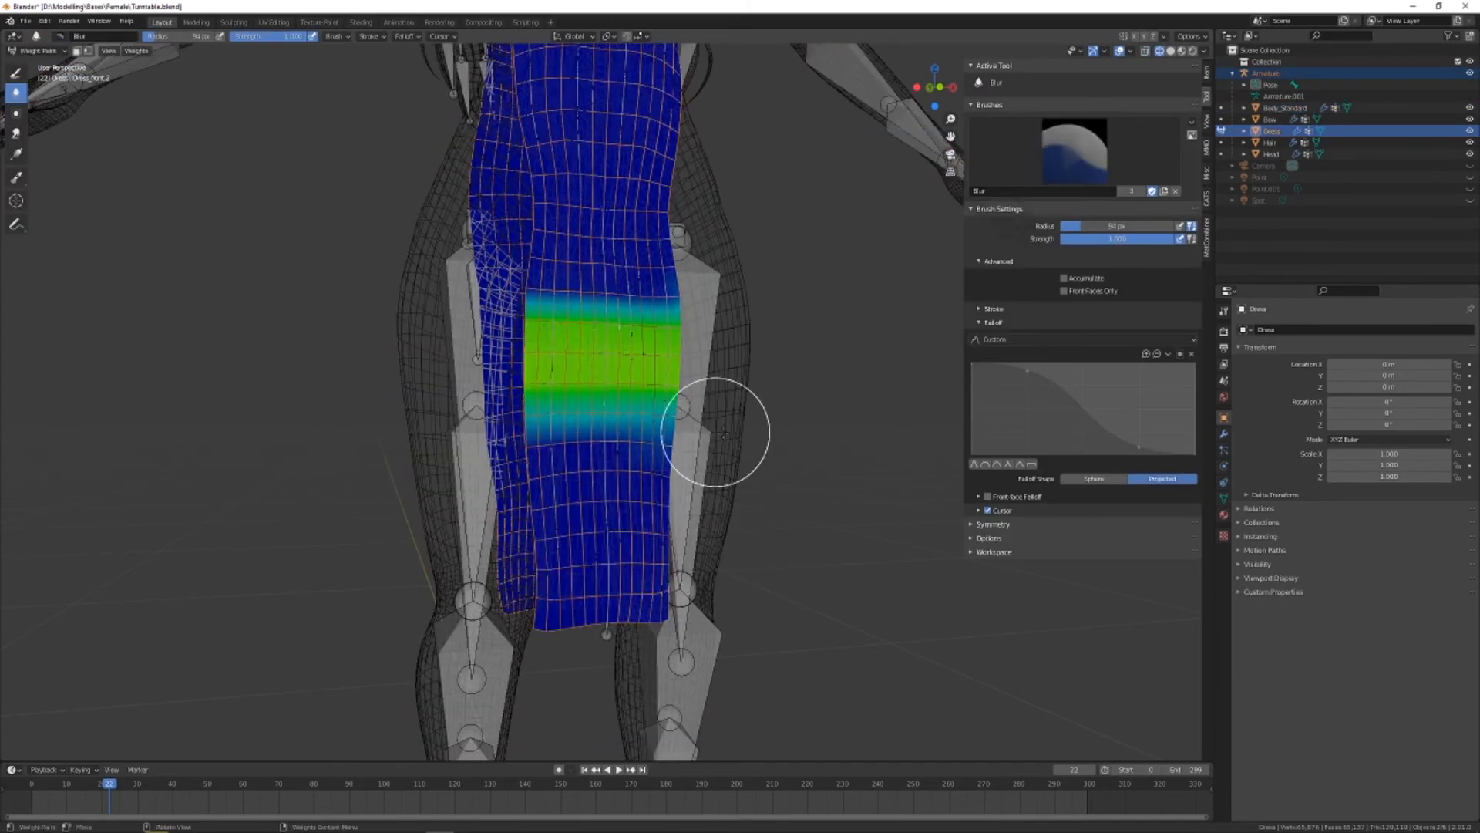
{"action": "mouse_move", "coordinate": [717, 433]}
{"action": "left_mouse_down"}
{"action": "mouse_move", "coordinate": [606, 417]}
{"action": "mouse_move", "coordinate": [626, 400]}
{"action": "left_mouse_up"}
{"action": "left_click_drag", "start_coordinate": [493, 299], "coordinate": [656, 313]}
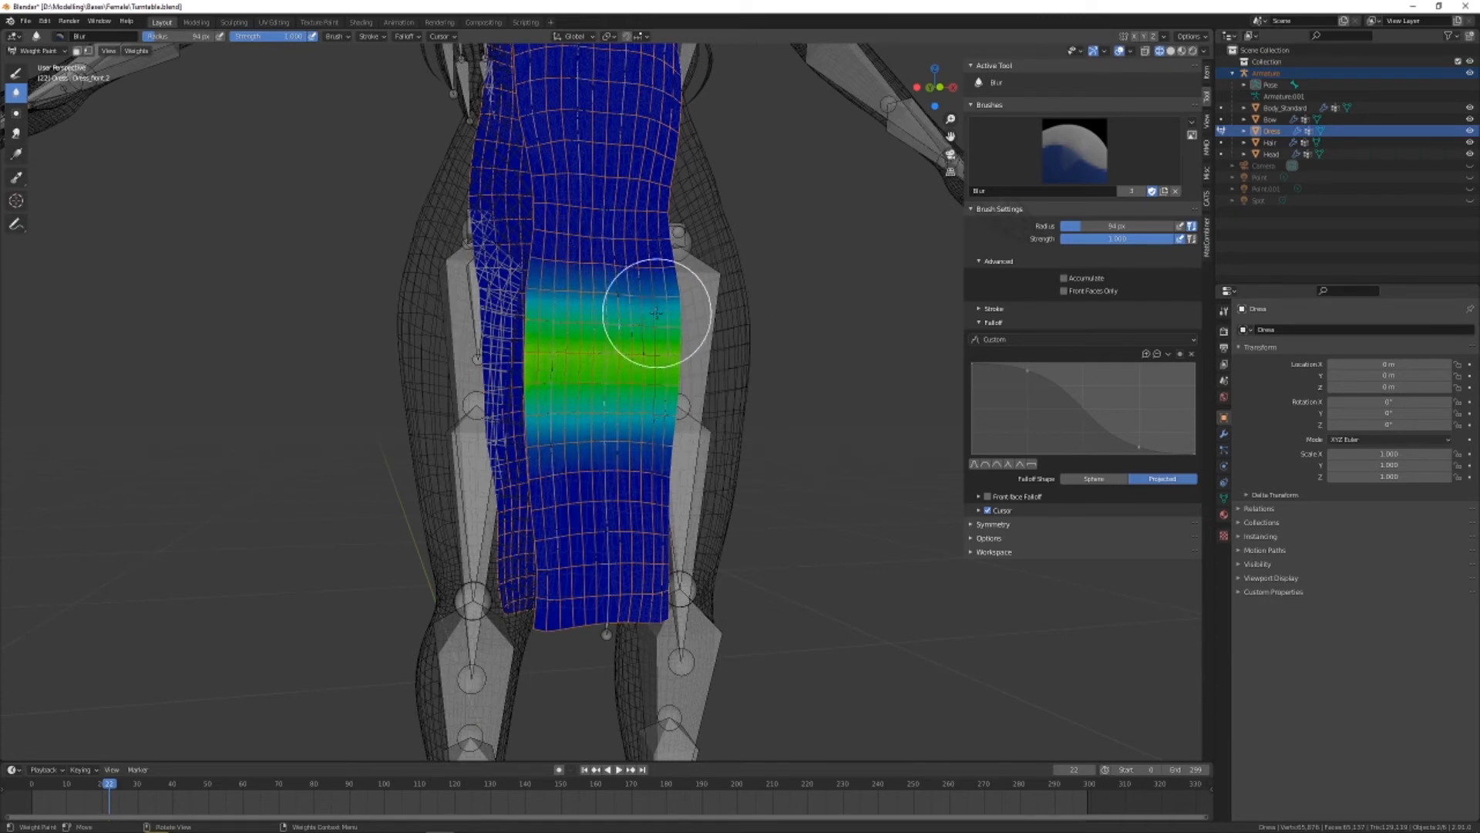
Select the Dress_front.1 bone and blur the edges of its weight band on the front panel
{"action": "left_click", "coordinate": [617, 263], "text": "ctrl"}
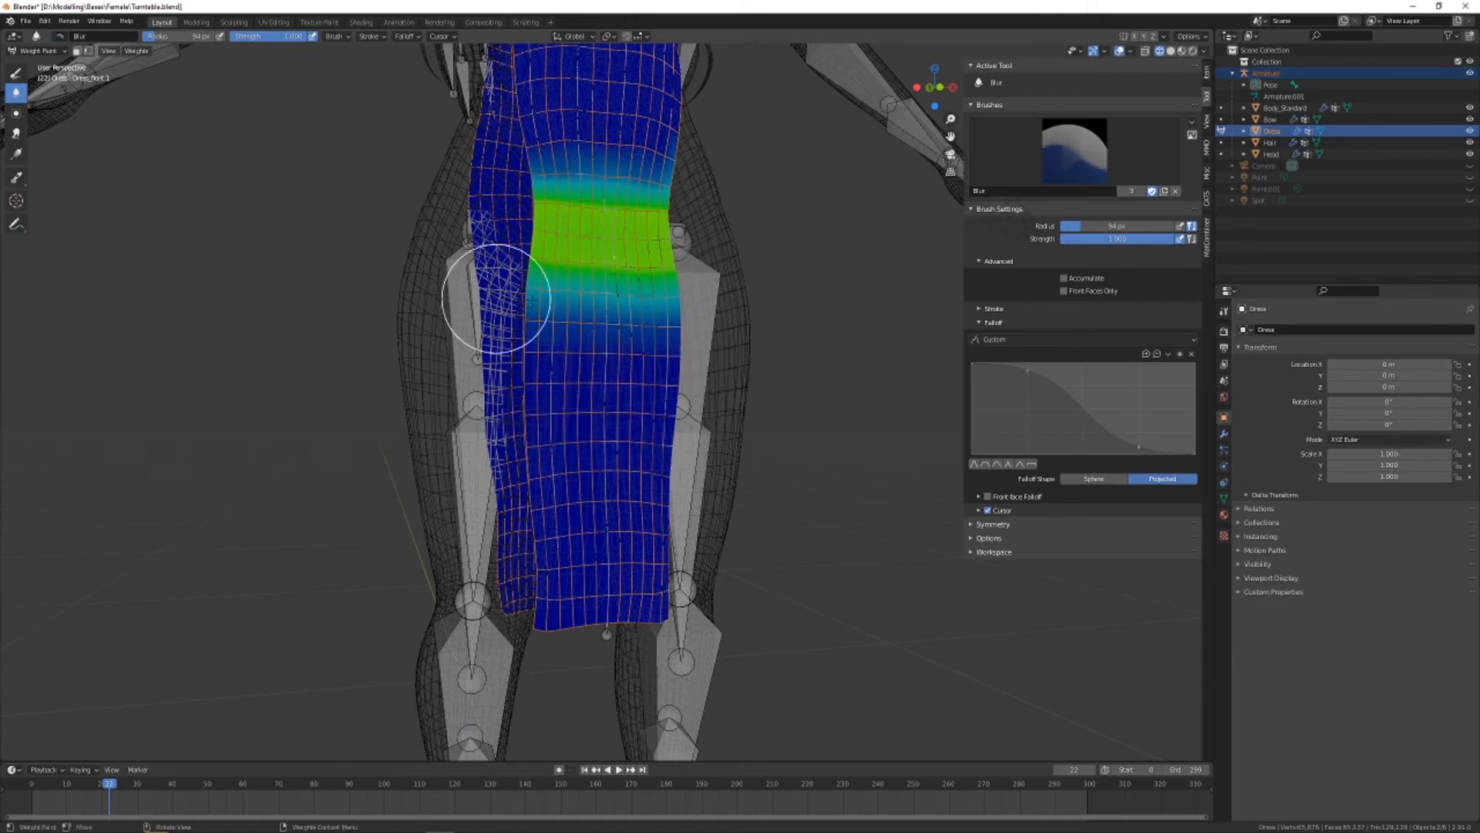
{"action": "middle_click_drag", "start_coordinate": [634, 182], "coordinate": [808, 426]}
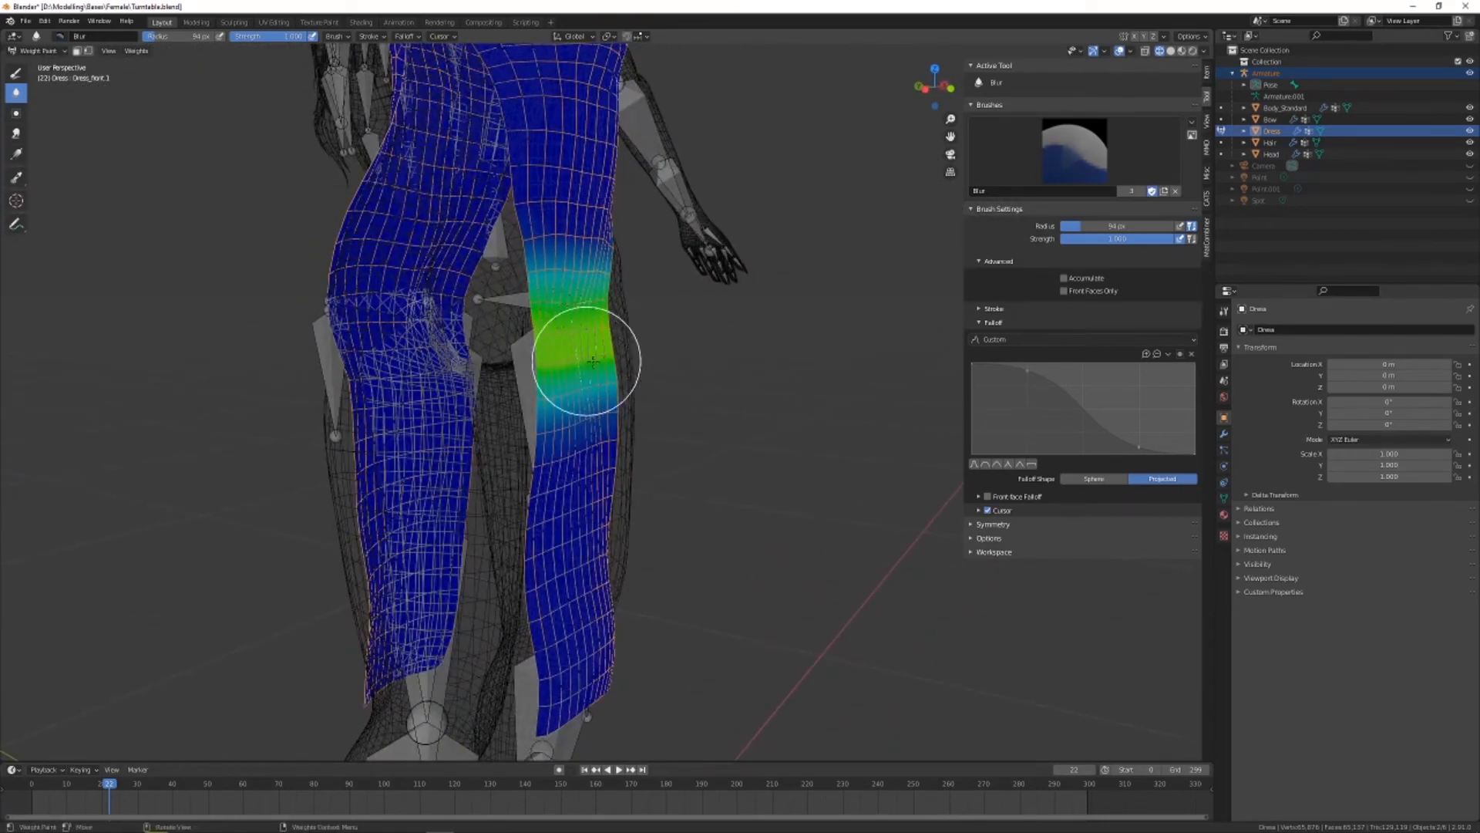
{"action": "mouse_move", "coordinate": [592, 362]}
{"action": "left_mouse_down"}
{"action": "mouse_move", "coordinate": [628, 497]}
{"action": "mouse_move", "coordinate": [579, 386]}
{"action": "mouse_move", "coordinate": [540, 387]}
{"action": "mouse_move", "coordinate": [623, 386]}
{"action": "left_mouse_up"}
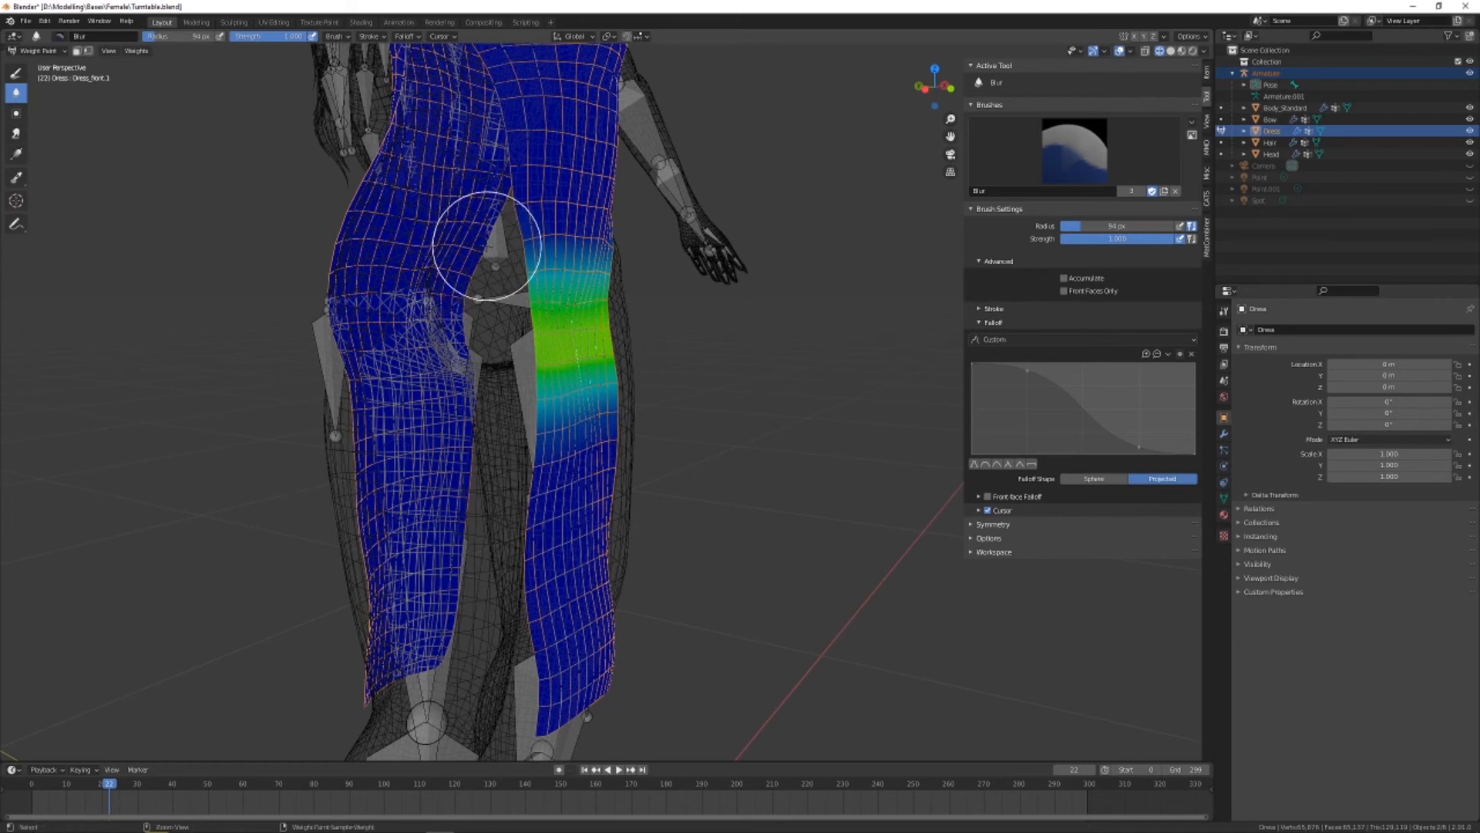
Select the Hips bone and, using the Draw brush at weight 0 and reduced strength, lower its influence on the front panel below the hips
{"action": "left_click", "coordinate": [492, 238], "text": "ctrl"}
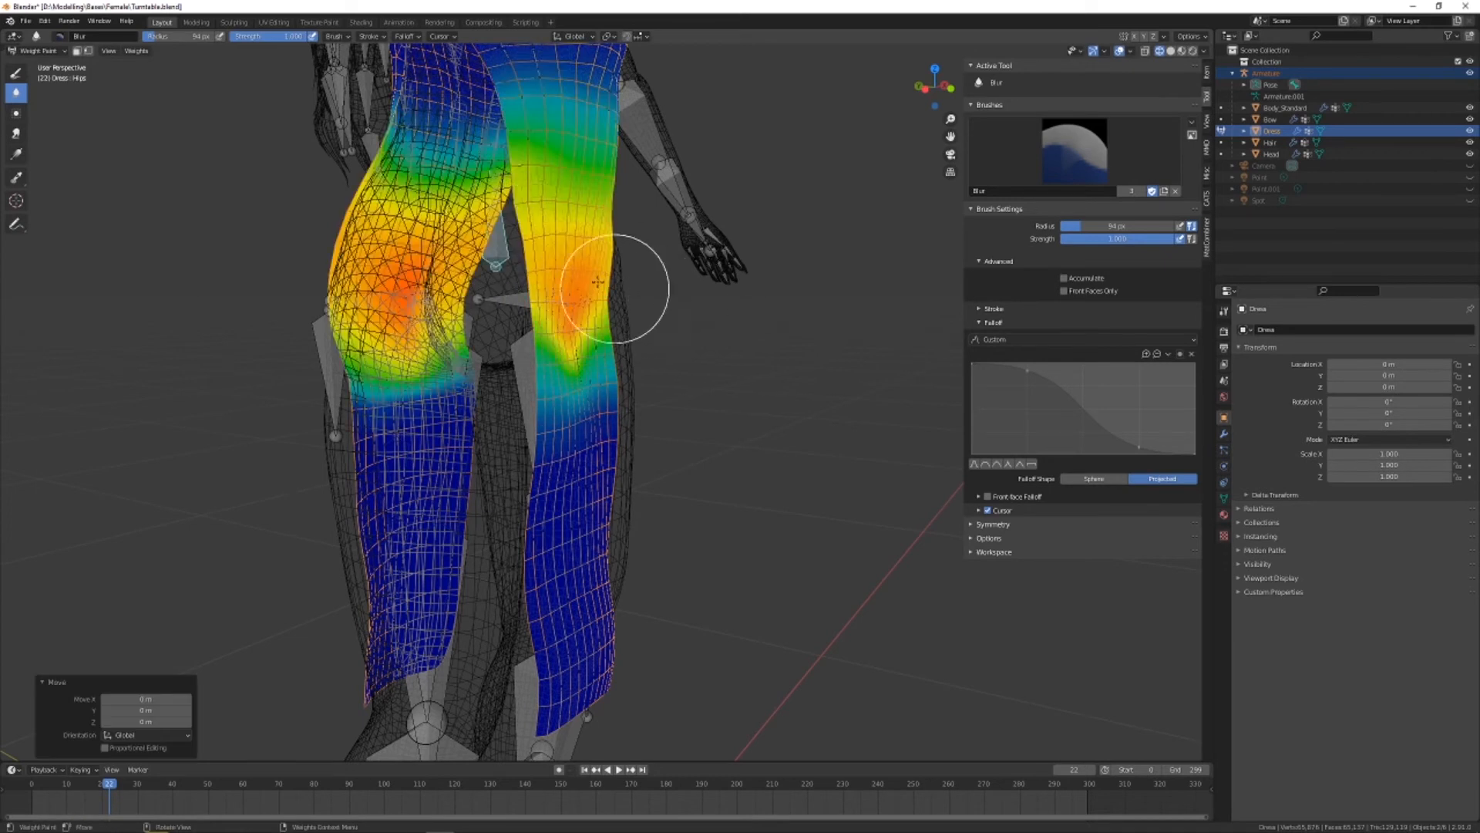
{"action": "left_click", "coordinate": [15, 73]}
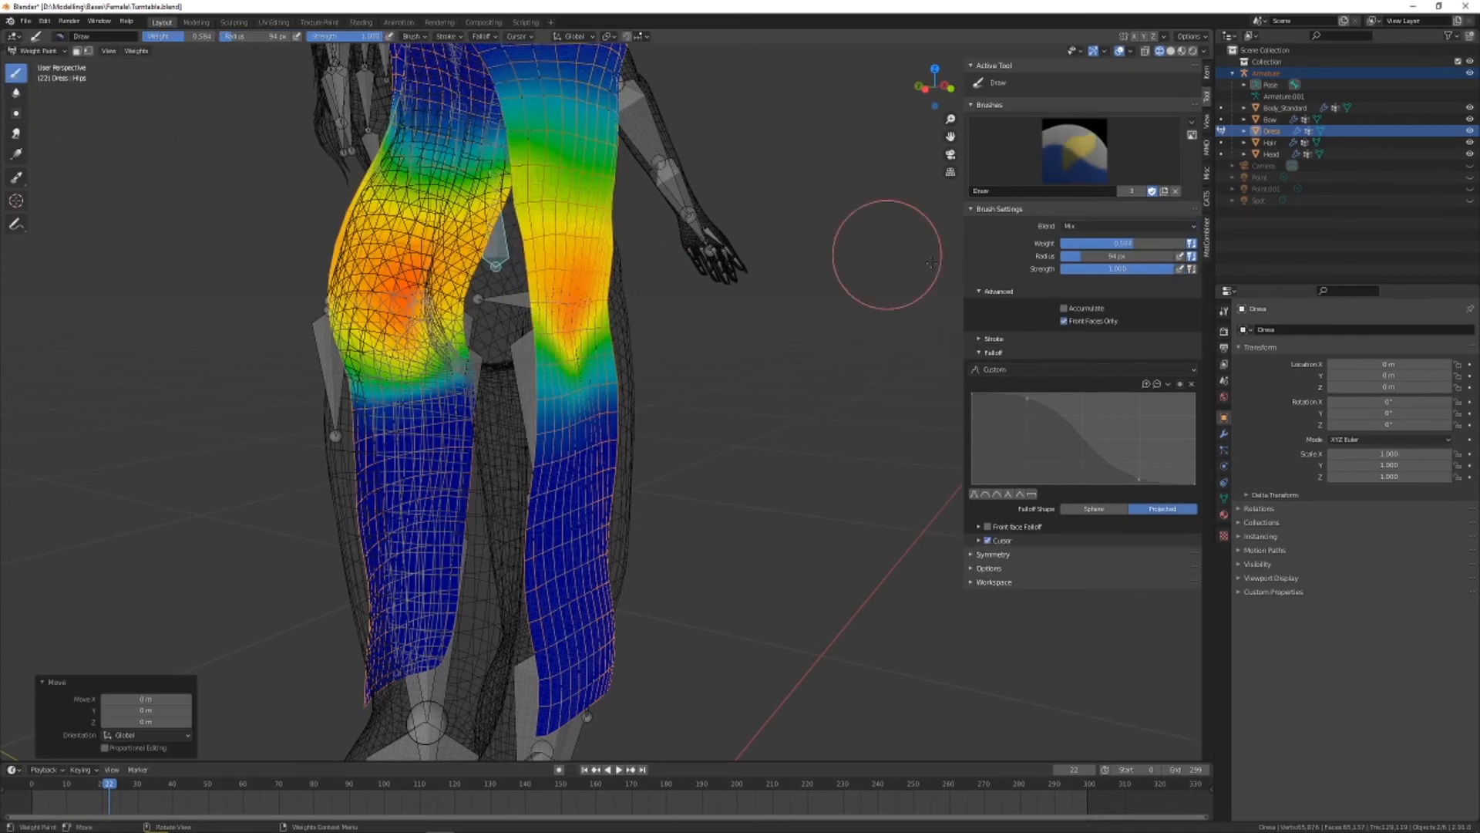
{"action": "key", "text": "ctrl+z"}
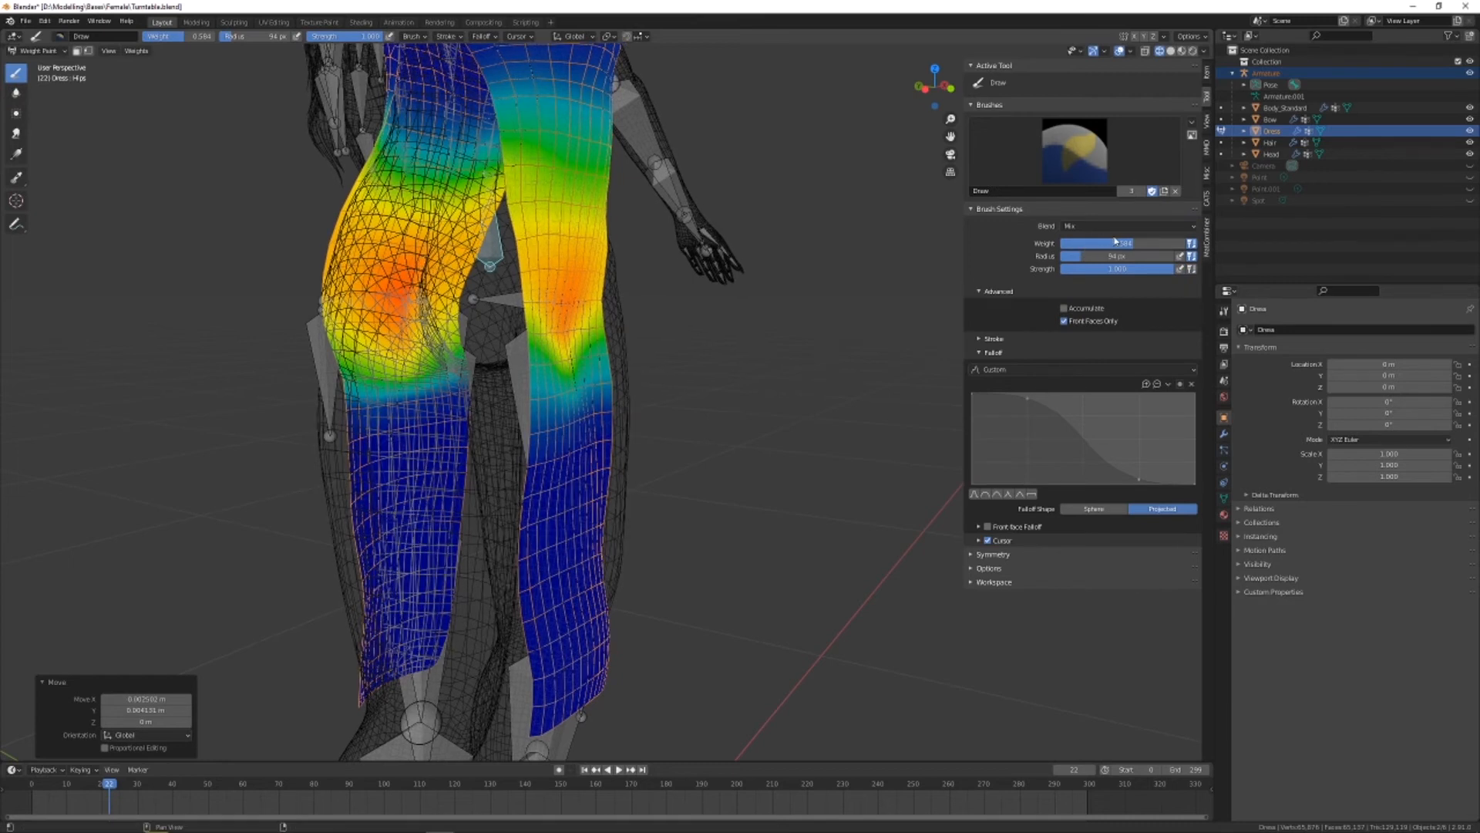
{"action": "left_click_drag", "start_coordinate": [1119, 245], "coordinate": [1062, 245]}
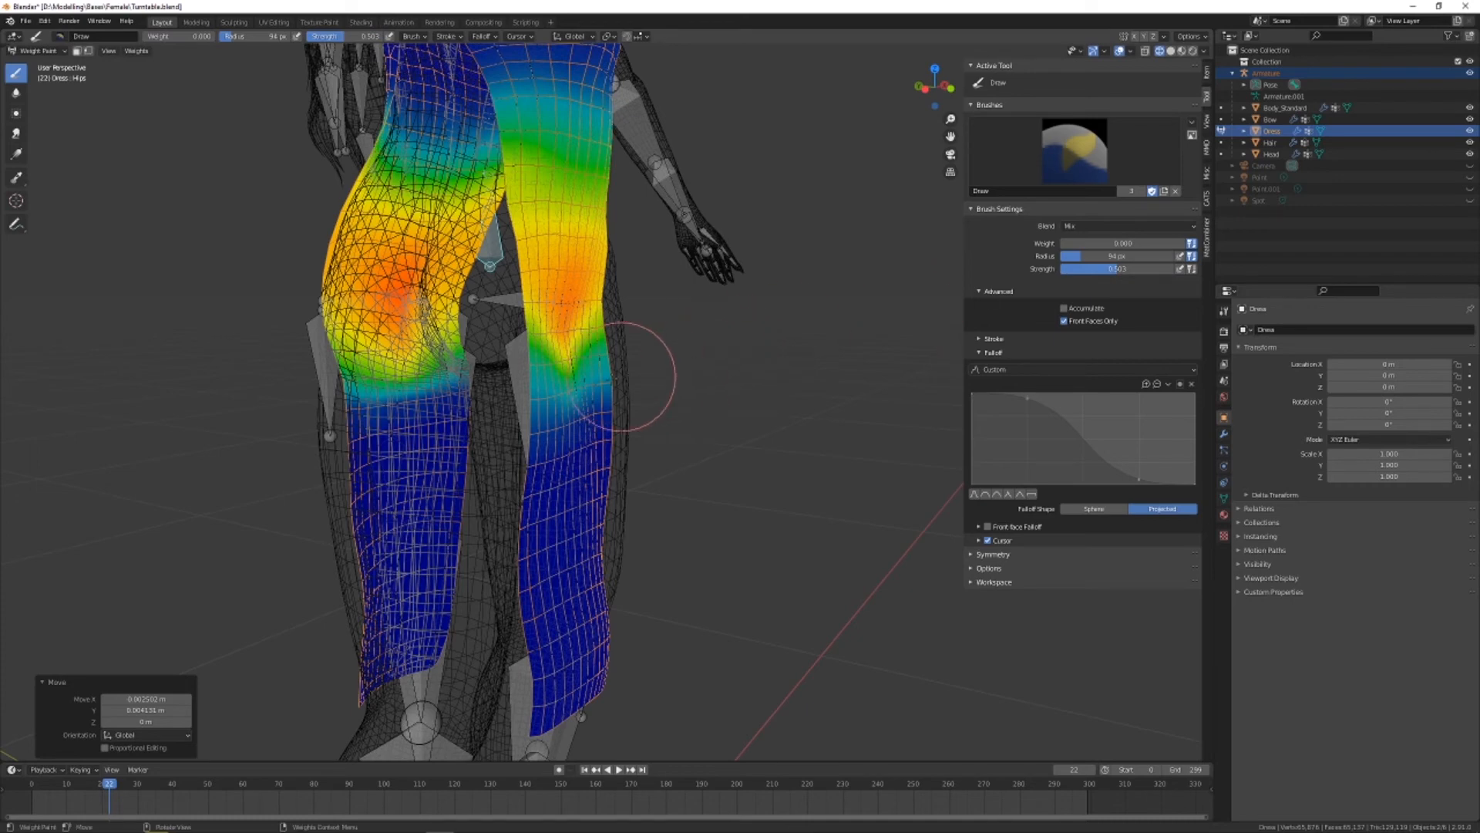
{"action": "middle_click_drag", "start_coordinate": [626, 377], "coordinate": [607, 395]}
{"action": "mouse_move", "coordinate": [557, 418]}
{"action": "left_mouse_down"}
{"action": "mouse_move", "coordinate": [561, 398]}
{"action": "mouse_move", "coordinate": [726, 376]}
{"action": "left_mouse_up"}
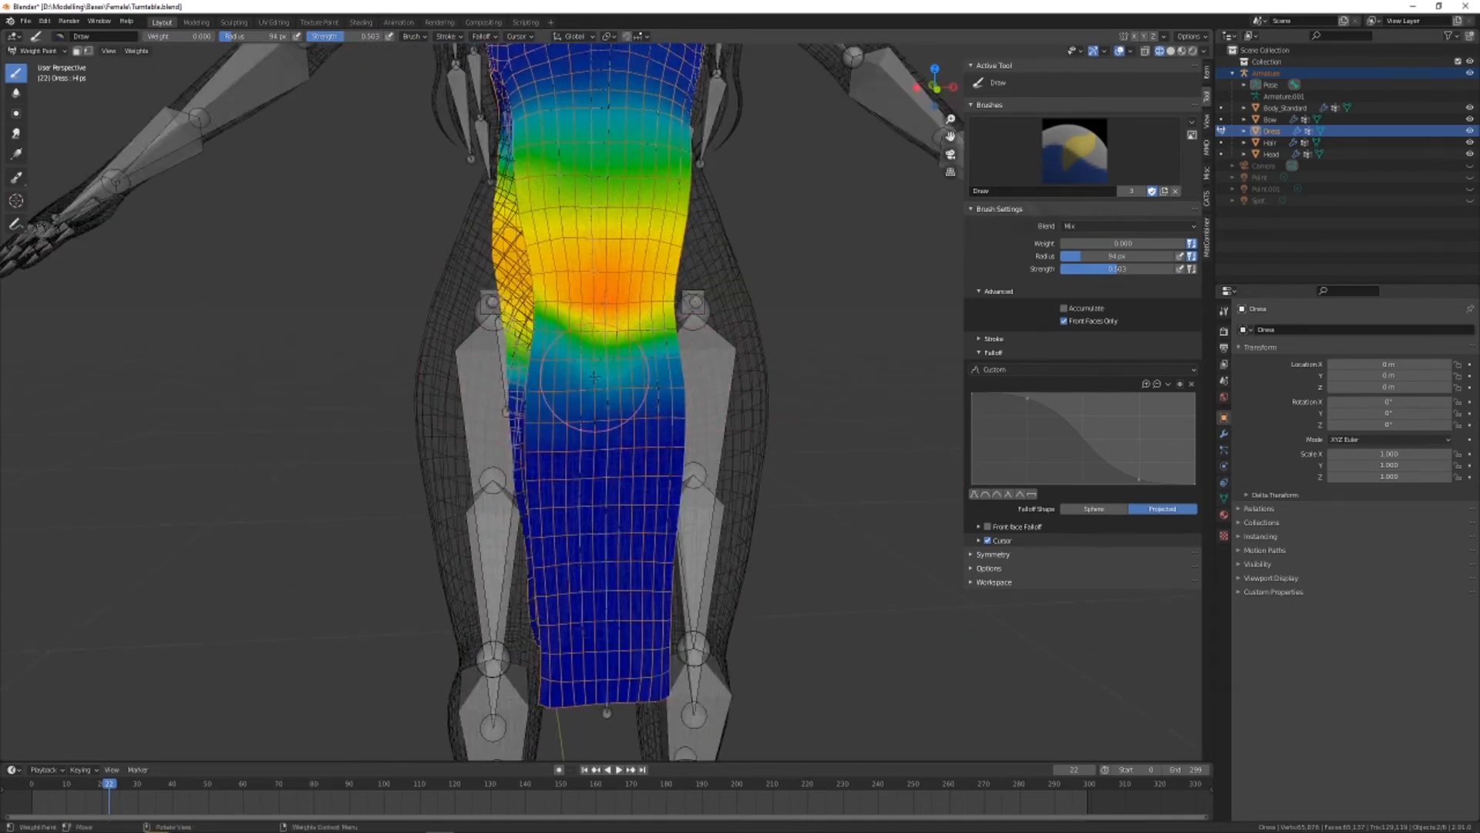
{"action": "mouse_move", "coordinate": [533, 389]}
{"action": "left_mouse_down"}
{"action": "mouse_move", "coordinate": [663, 322]}
{"action": "mouse_move", "coordinate": [909, 317]}
{"action": "left_mouse_up"}
{"action": "key", "text": "ctrl+z"}
{"action": "mouse_move", "coordinate": [598, 393]}
{"action": "left_mouse_down"}
{"action": "mouse_move", "coordinate": [714, 333]}
{"action": "mouse_move", "coordinate": [821, 321]}
{"action": "left_mouse_up"}
{"action": "mouse_move", "coordinate": [682, 370]}
{"action": "middle_mouse_down"}
{"action": "mouse_move", "coordinate": [722, 373]}
{"action": "mouse_move", "coordinate": [205, 192]}
{"action": "middle_mouse_up"}
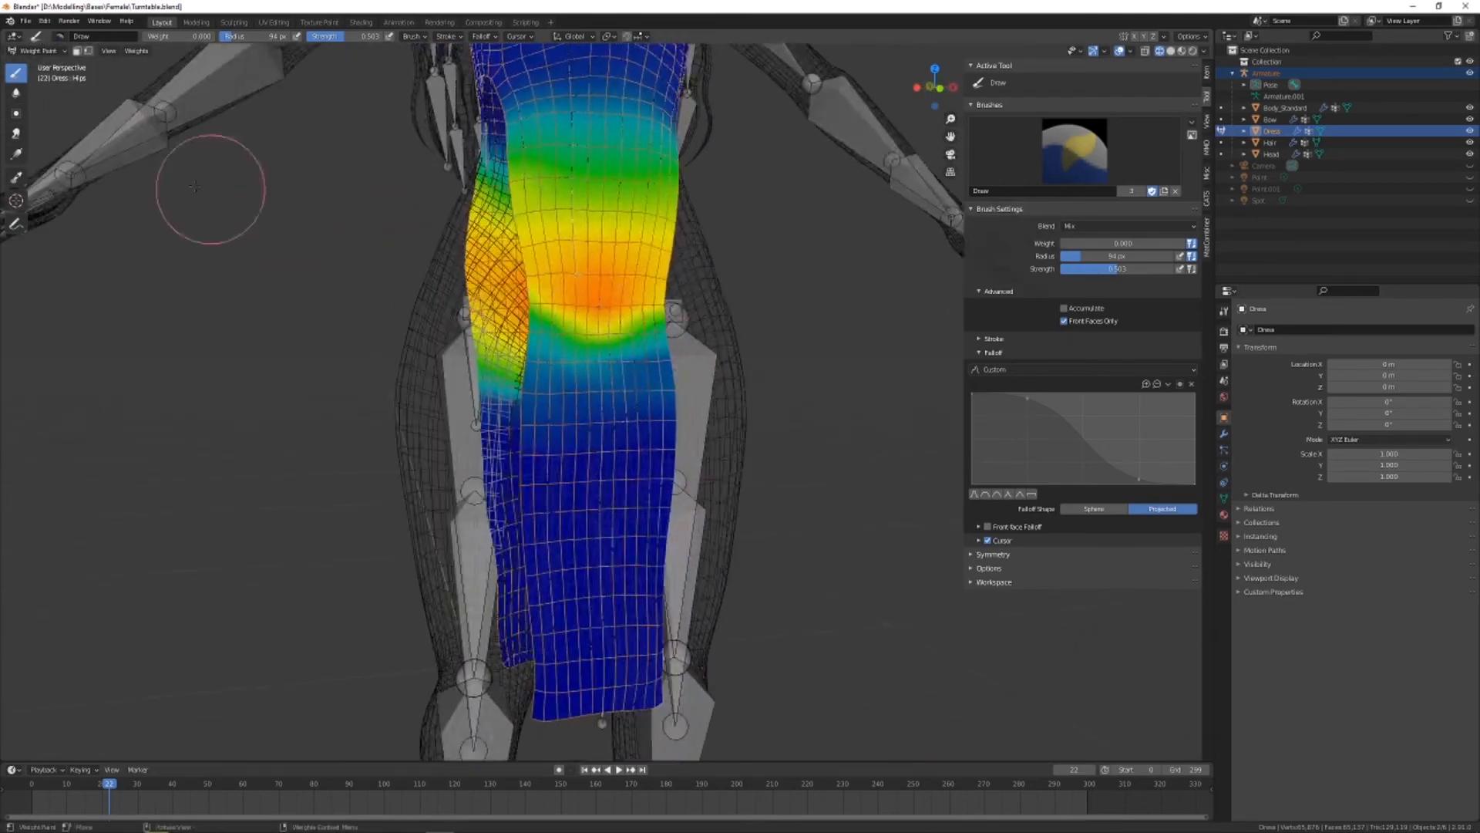
Blur the lower edge of the Hips weights across the dress's front panel
{"action": "left_click", "coordinate": [16, 93]}
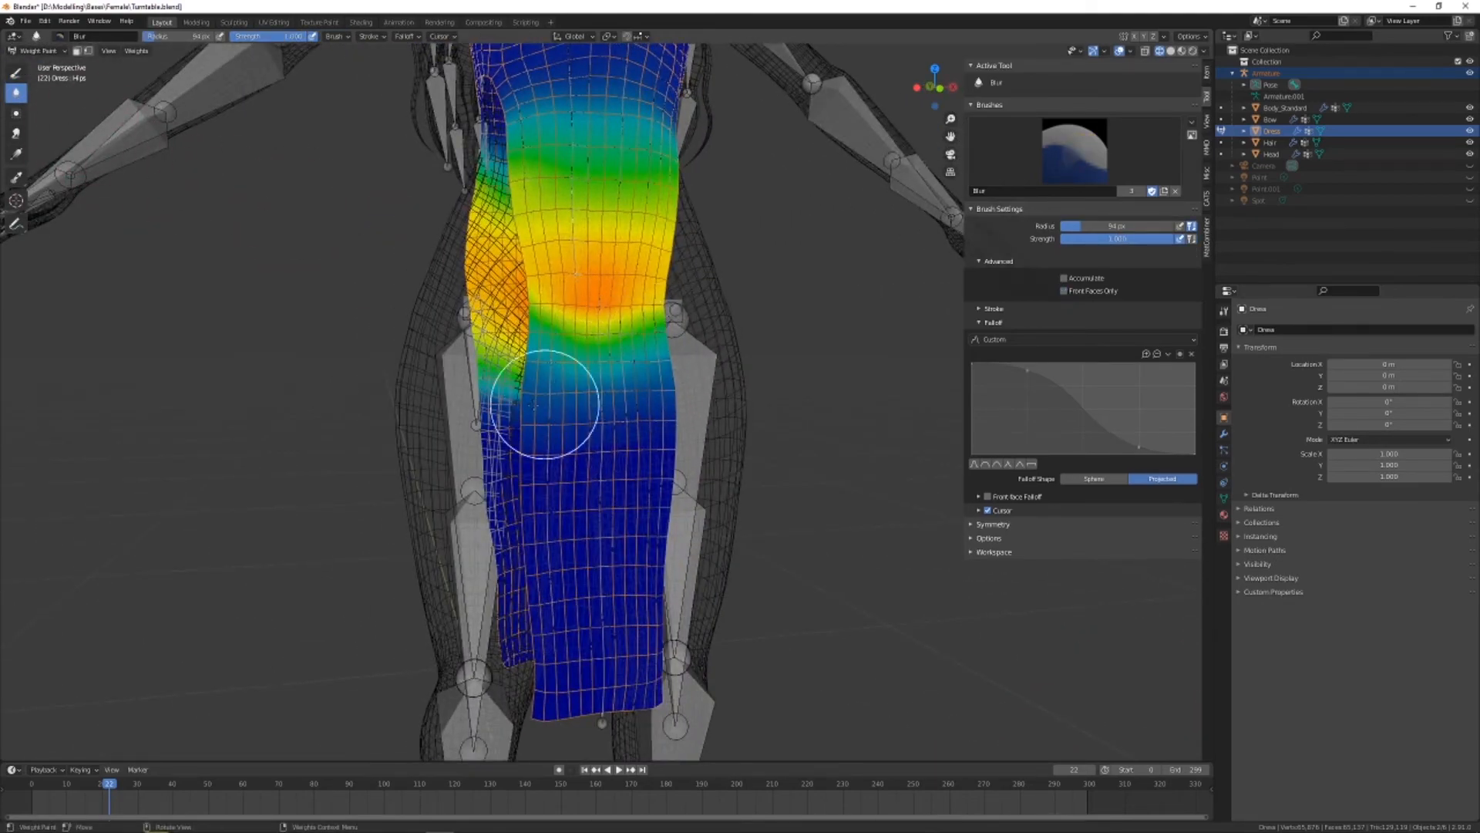
{"action": "mouse_move", "coordinate": [488, 358]}
{"action": "left_mouse_down"}
{"action": "mouse_move", "coordinate": [502, 310]}
{"action": "mouse_move", "coordinate": [761, 339]}
{"action": "left_mouse_up"}
{"action": "mouse_move", "coordinate": [593, 362]}
{"action": "middle_mouse_down"}
{"action": "mouse_move", "coordinate": [681, 365]}
{"action": "mouse_move", "coordinate": [591, 366]}
{"action": "mouse_move", "coordinate": [631, 369]}
{"action": "mouse_move", "coordinate": [462, 238]}
{"action": "middle_mouse_up"}
{"action": "left_click", "coordinate": [567, 364], "text": "ctrl"}
{"action": "left_click", "coordinate": [589, 387], "text": "ctrl"}
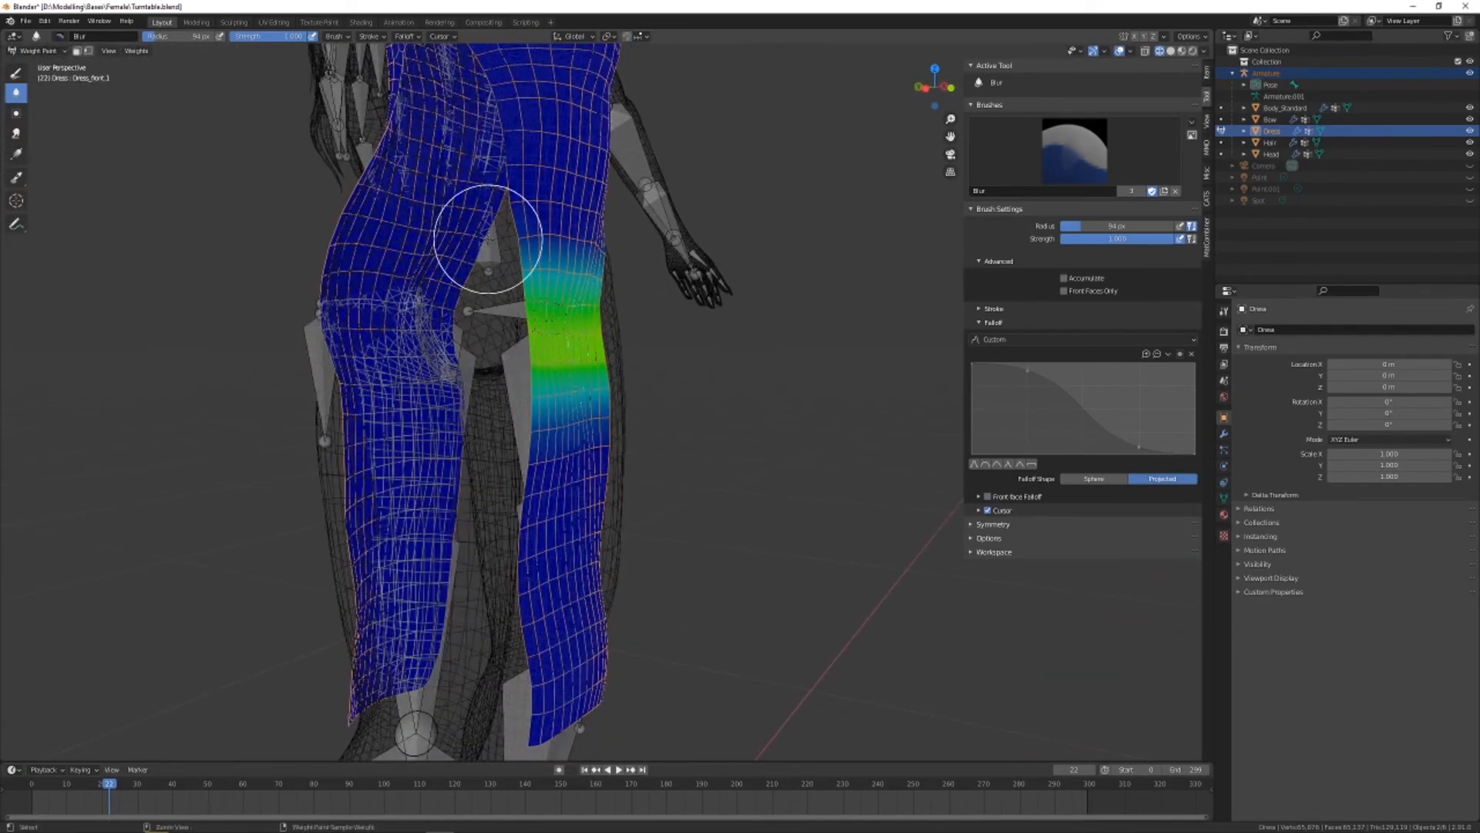
{"action": "left_click", "coordinate": [490, 247], "text": "ctrl"}
{"action": "mouse_move", "coordinate": [573, 349]}
{"action": "middle_mouse_down"}
{"action": "mouse_move", "coordinate": [609, 346]}
{"action": "mouse_move", "coordinate": [560, 358]}
{"action": "middle_mouse_up"}
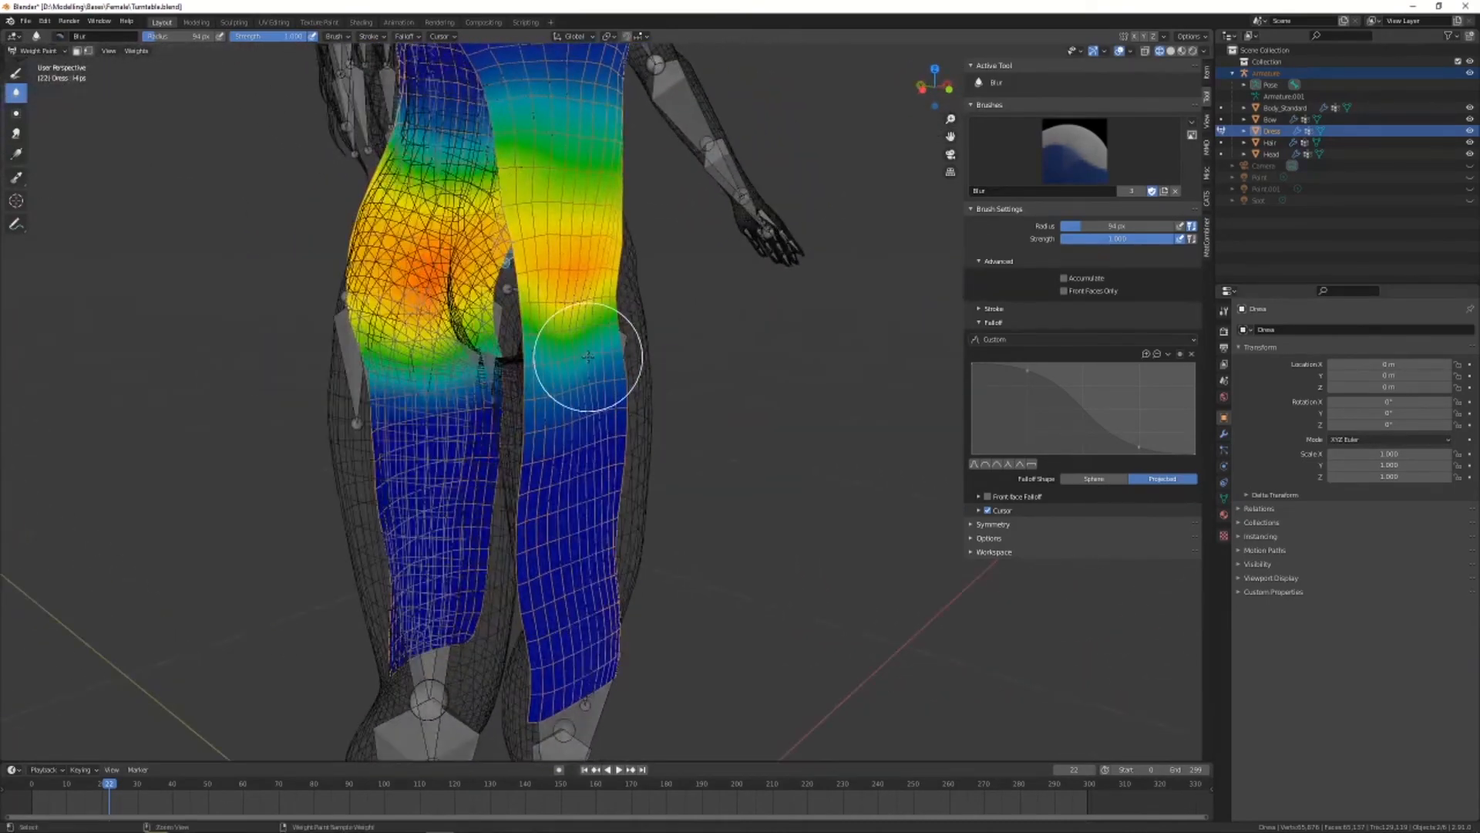
Select the Dress_front.1 bone, switch the viewport to Material Preview shading and start pose mode
{"action": "left_click", "coordinate": [588, 357], "text": "ctrl"}
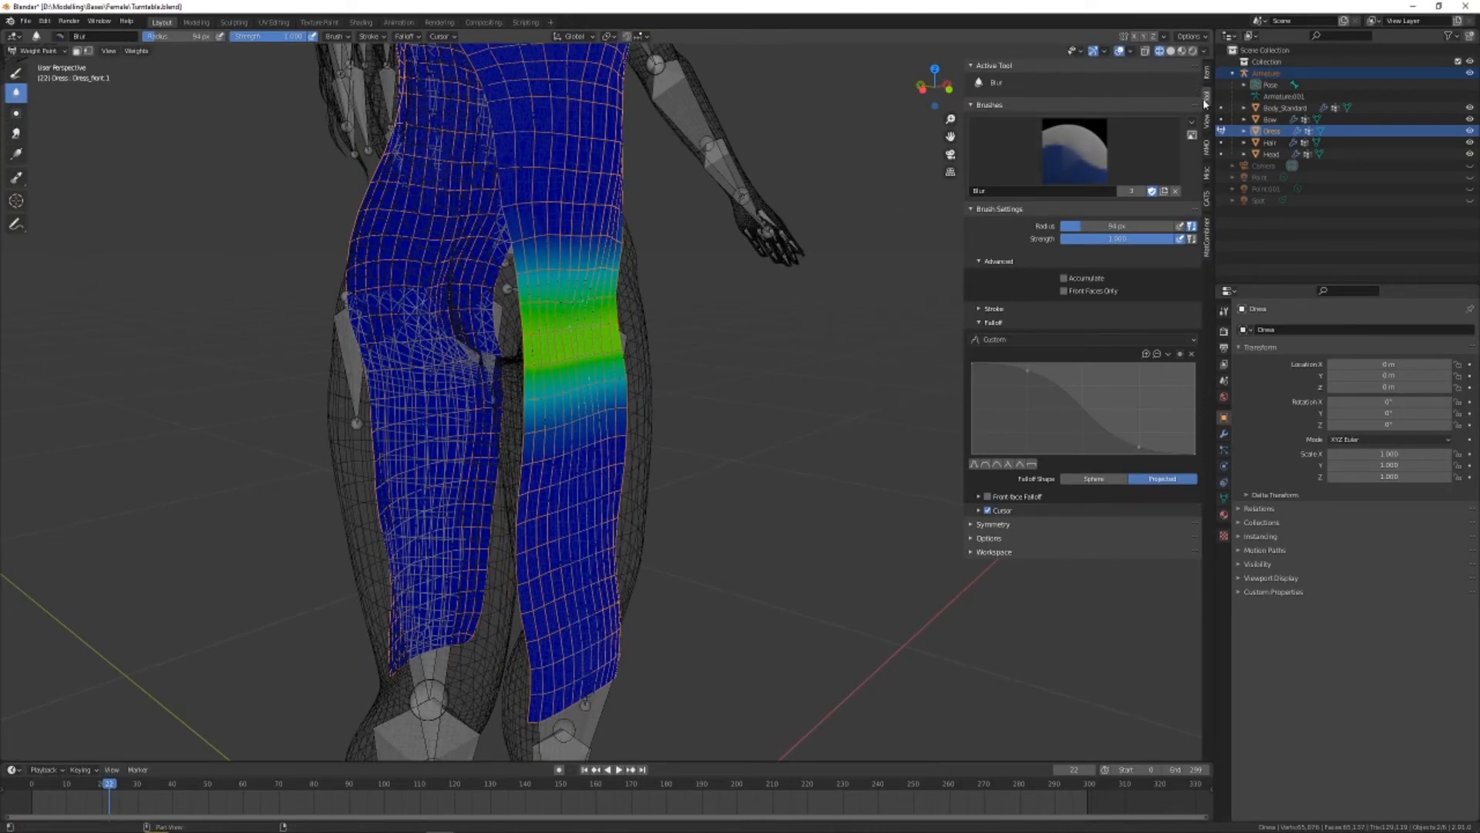
{"action": "left_click", "coordinate": [1182, 51]}
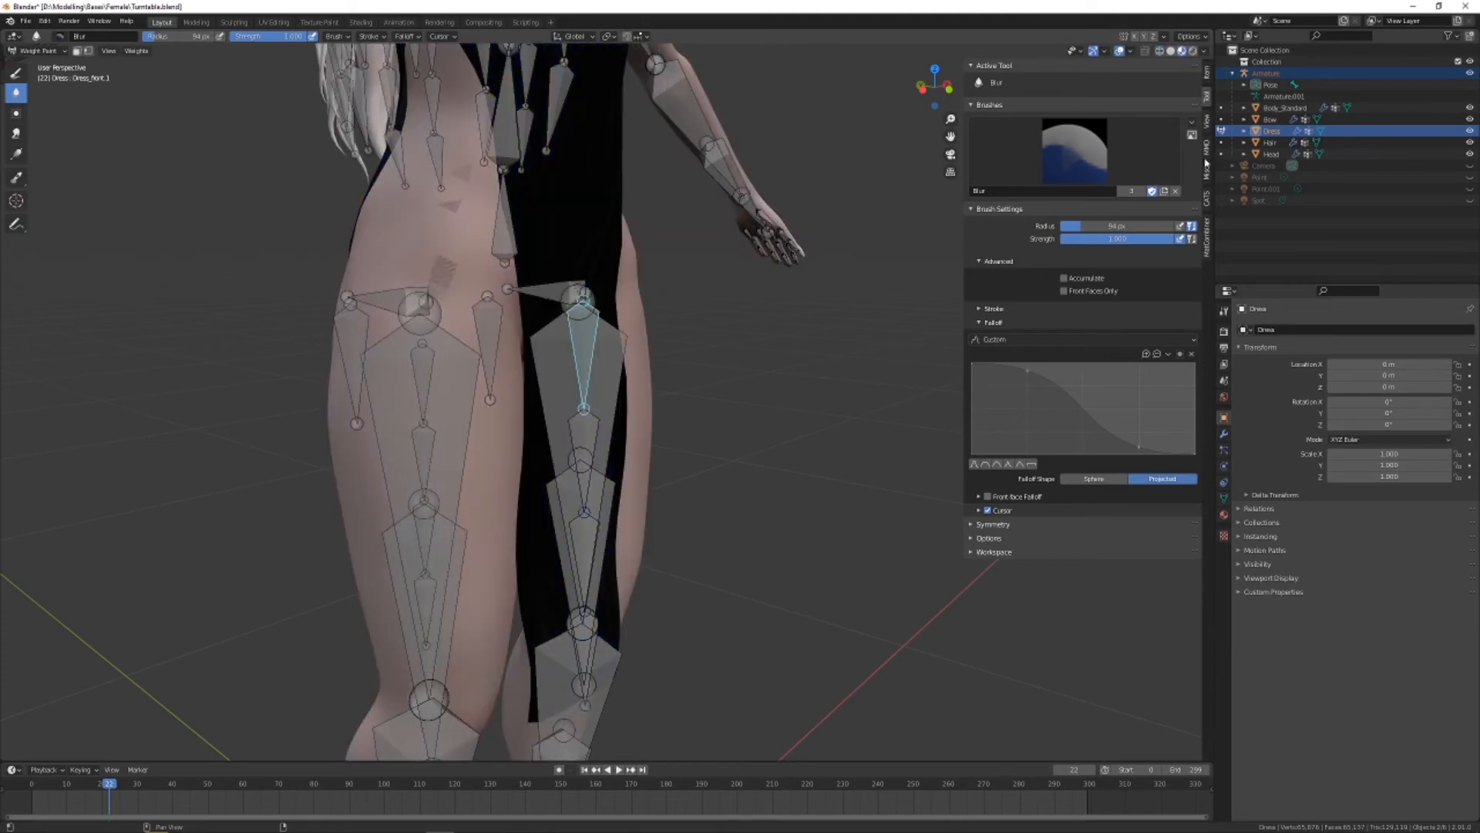
{"action": "left_click", "coordinate": [1206, 199]}
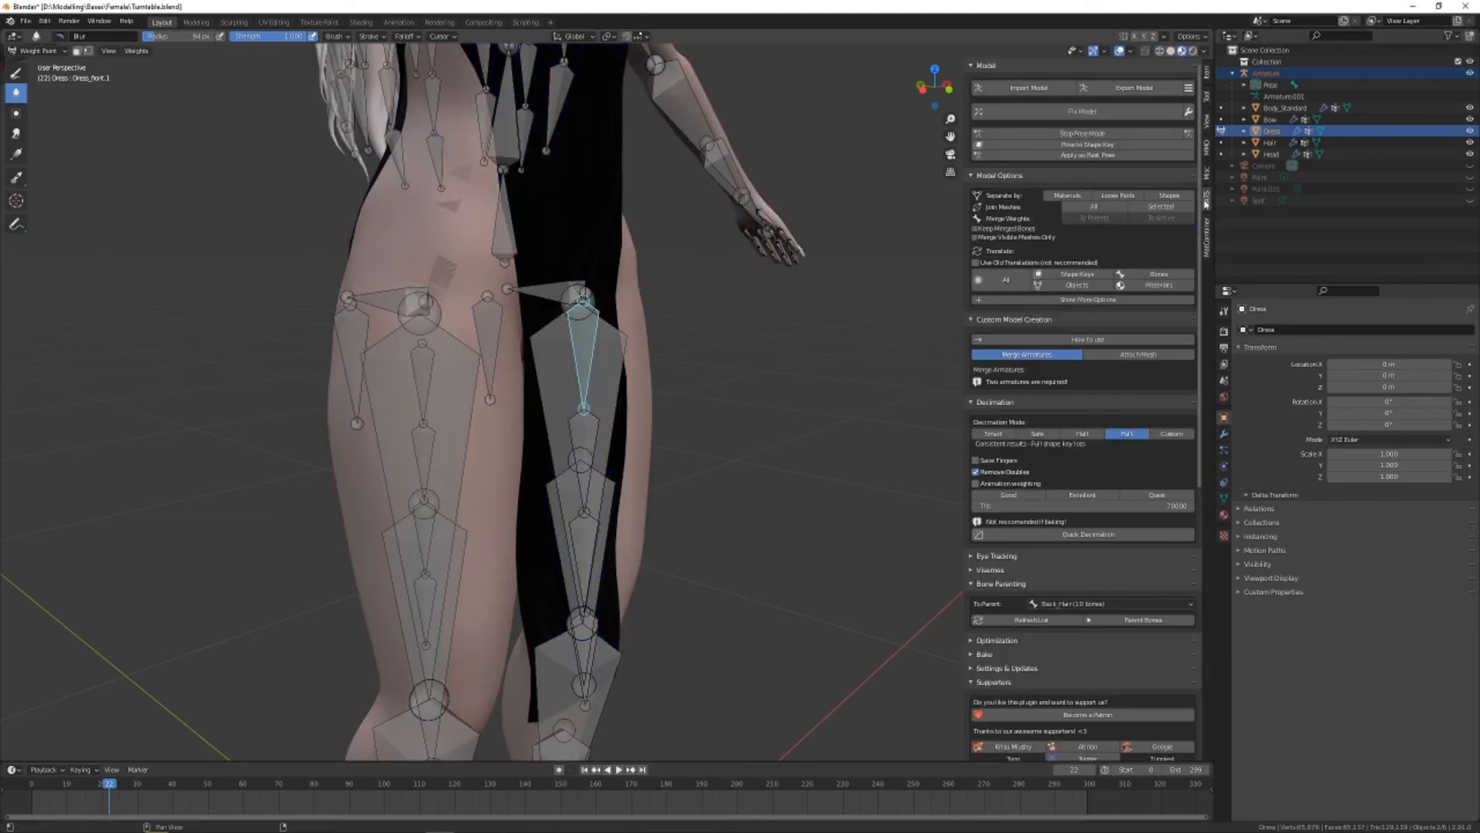
{"action": "left_click", "coordinate": [1083, 132]}
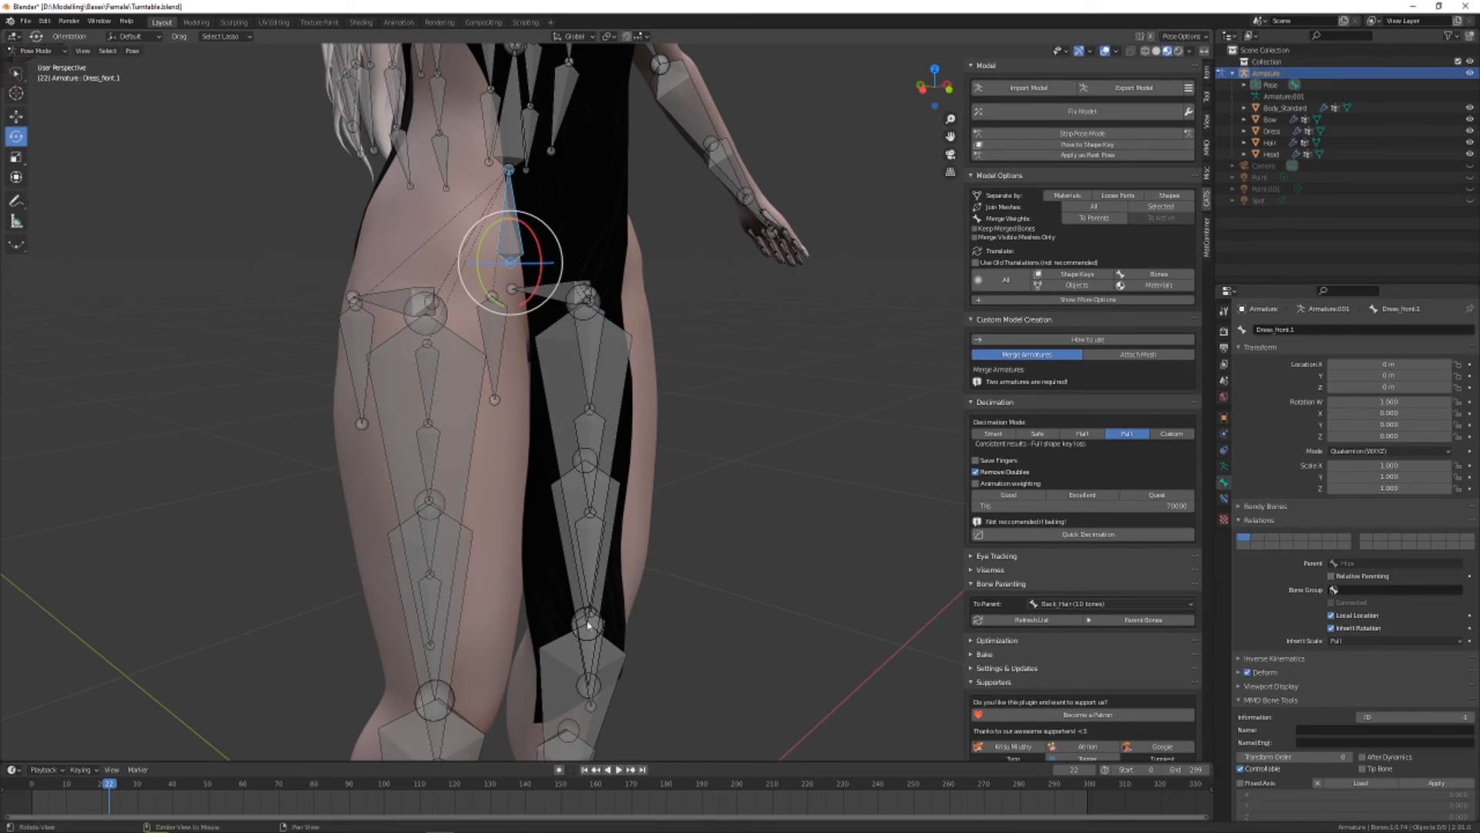
Rotate the Dress_front.4 bone forward around X, and rotate the Dress_front.3 bone forward about 69° around the same axis
{"action": "middle_click_drag", "start_coordinate": [588, 625], "coordinate": [576, 355]}
{"action": "left_click", "coordinate": [676, 406]}
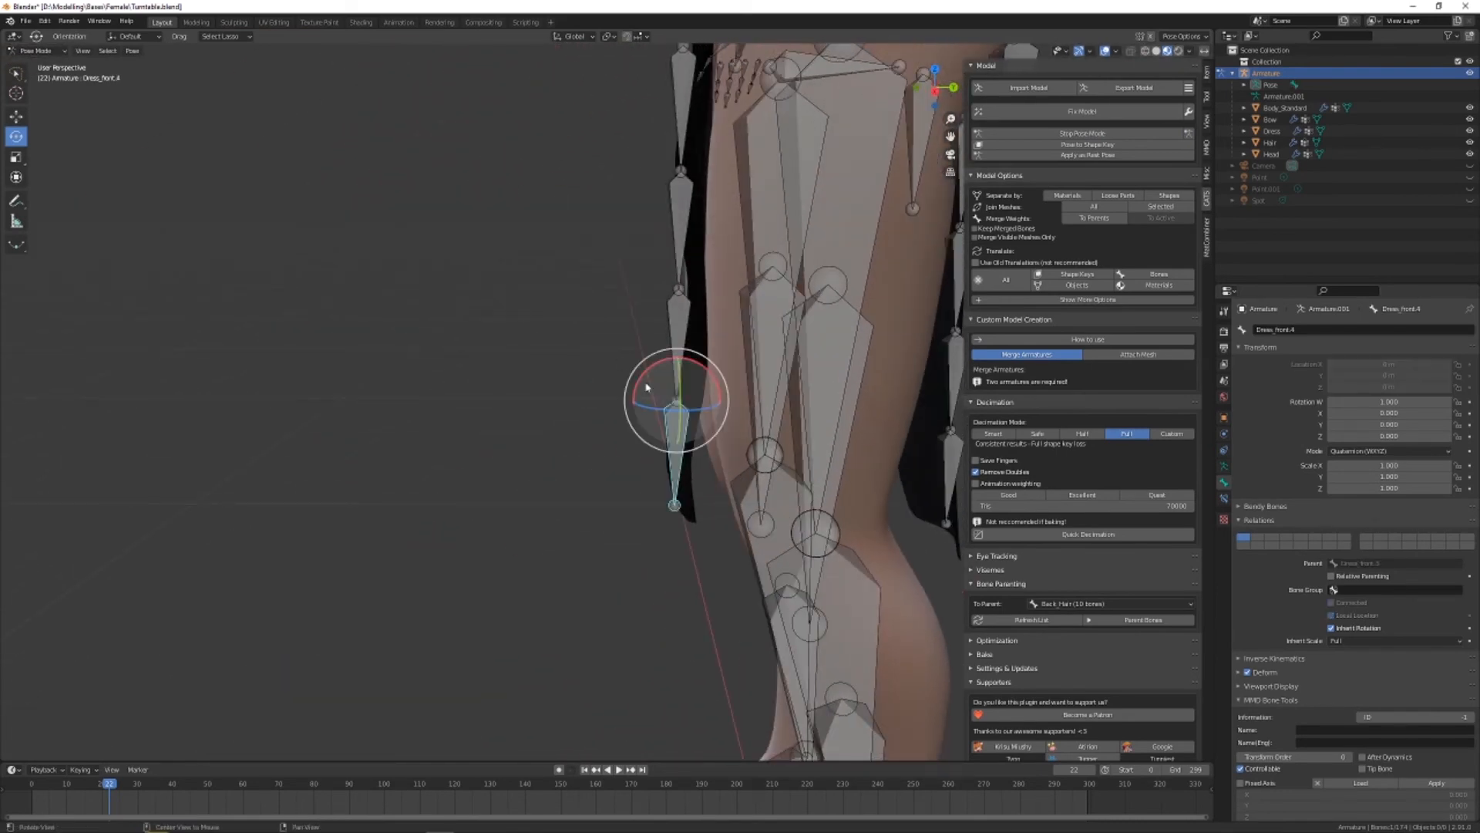
{"action": "left_click_drag", "start_coordinate": [649, 388], "coordinate": [707, 363], "text": "alt"}
{"action": "middle_click_drag", "start_coordinate": [675, 383], "coordinate": [658, 325]}
{"action": "left_click", "coordinate": [677, 306]}
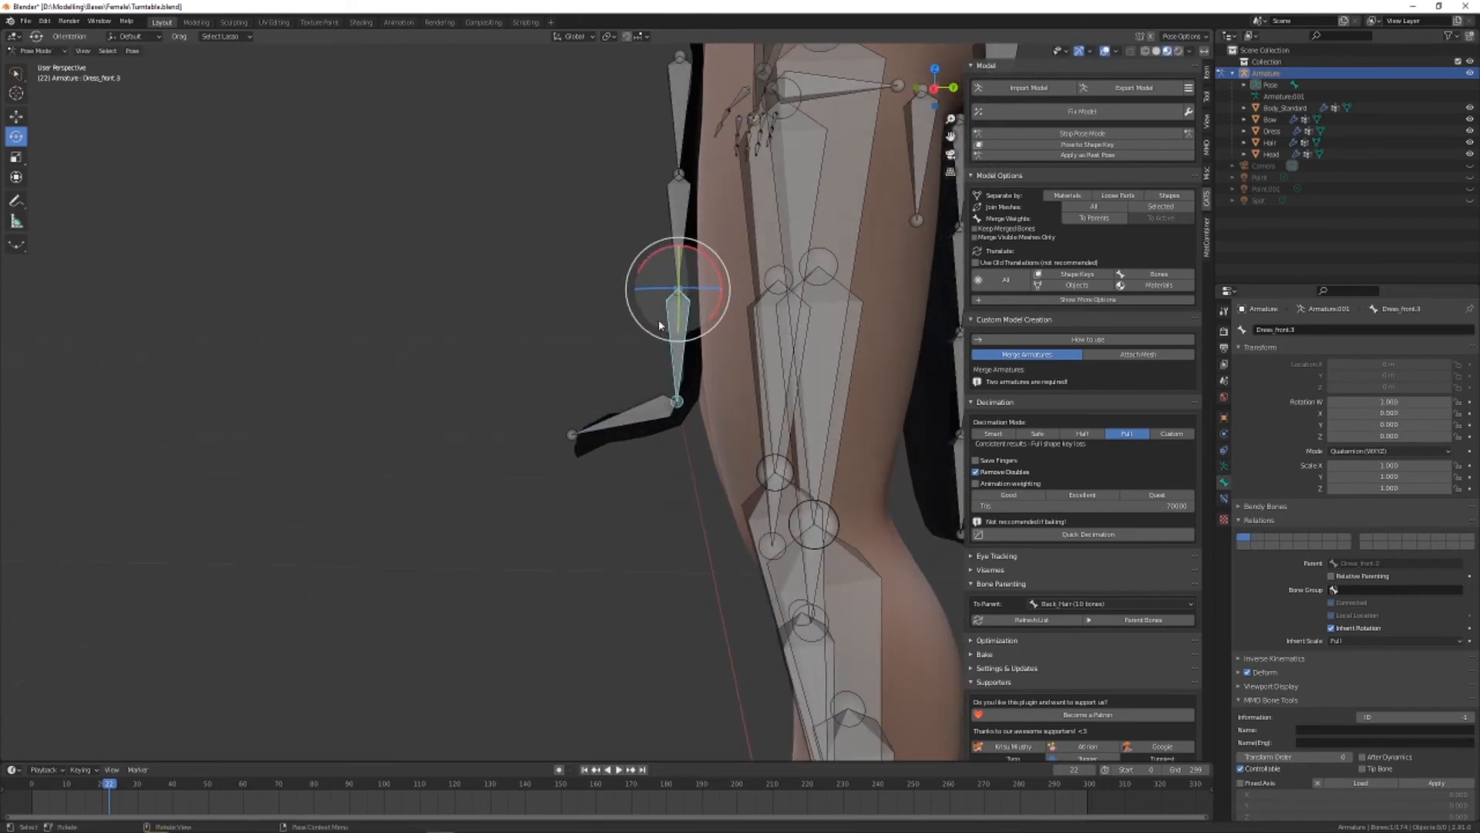
{"action": "left_click_drag", "start_coordinate": [641, 277], "coordinate": [679, 253]}
{"action": "middle_click_drag", "start_coordinate": [679, 253], "coordinate": [734, 364]}
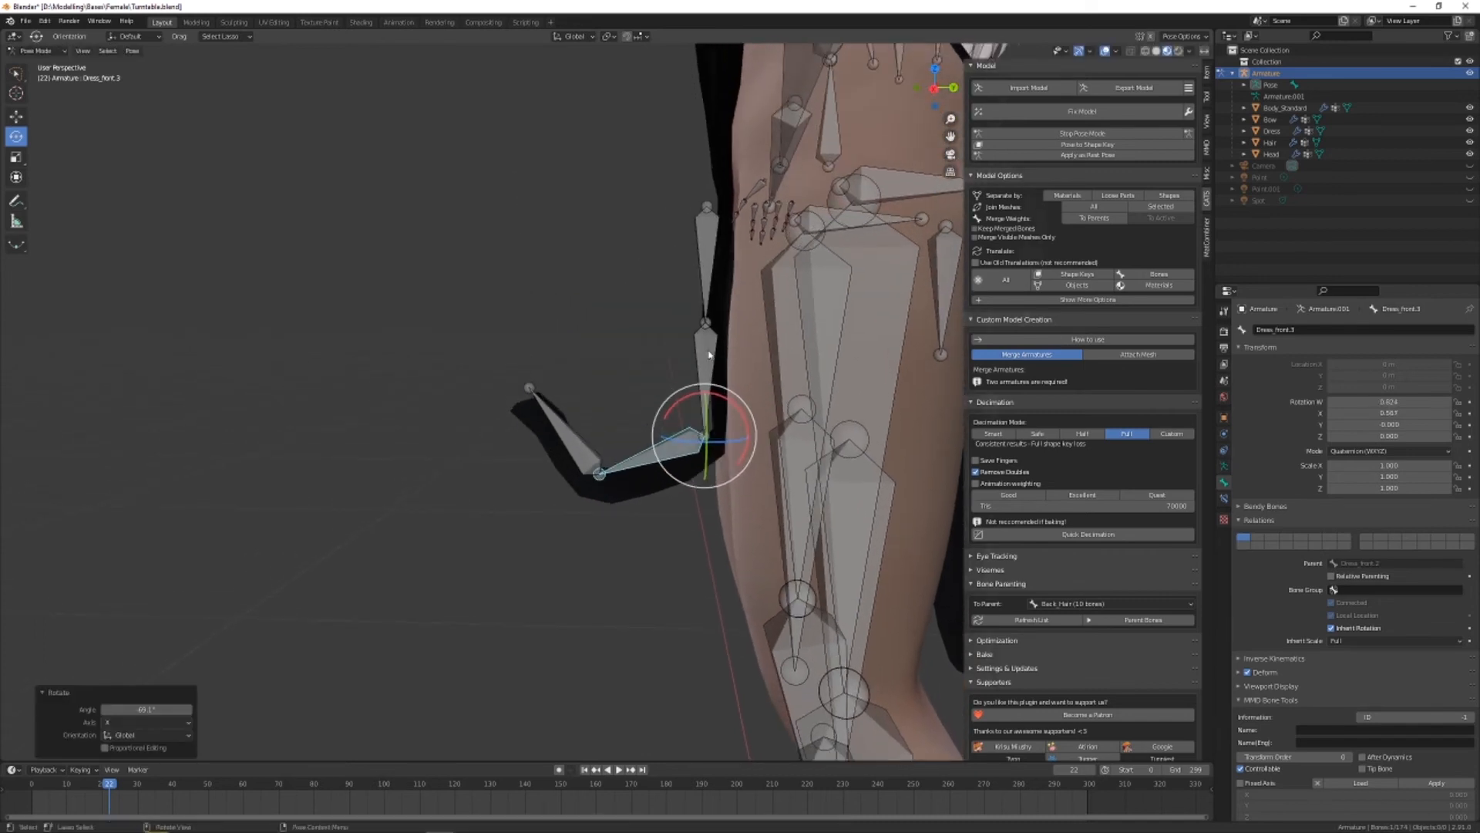
Rotate the Dress_front.2 bone forward about 69° and the Dress_front.1 bone about 73° around X, and inspect the curled front panel
{"action": "left_click", "coordinate": [710, 322]}
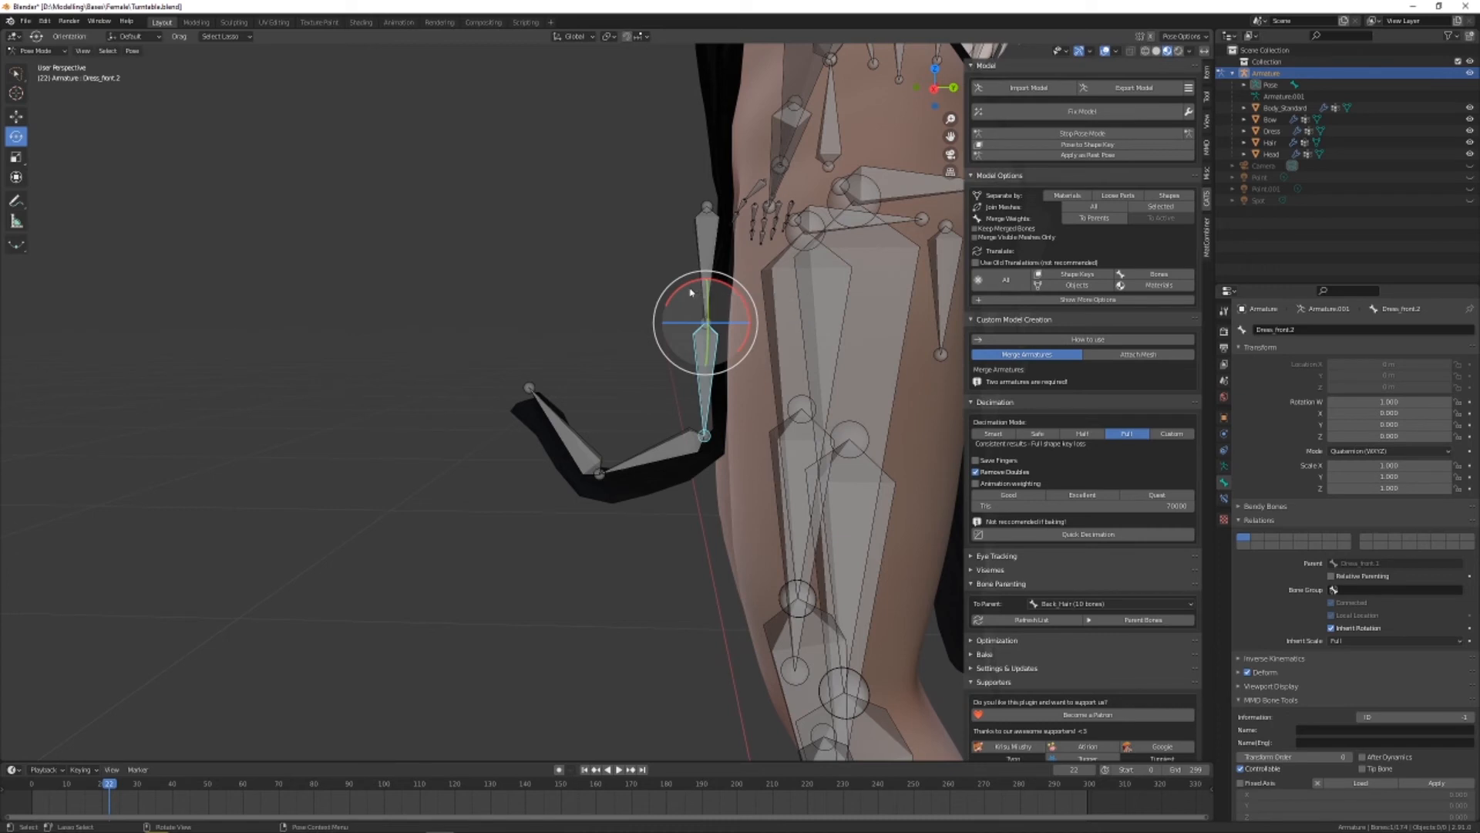
{"action": "left_click_drag", "start_coordinate": [698, 301], "coordinate": [714, 225]}
{"action": "key", "text": "ctrl+z"}
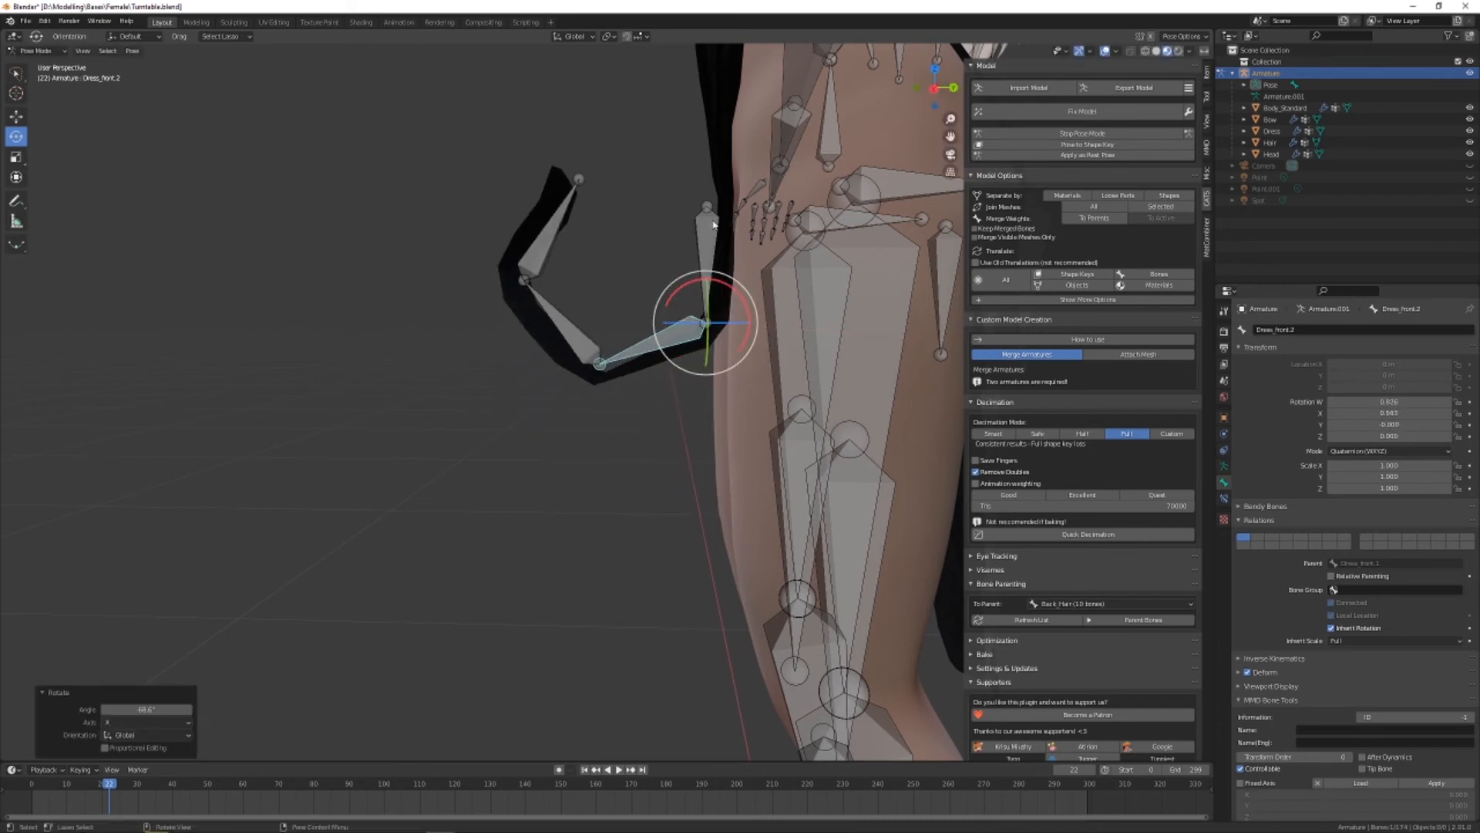
{"action": "left_click", "coordinate": [705, 225]}
{"action": "left_click_drag", "start_coordinate": [681, 176], "coordinate": [740, 185]}
{"action": "middle_click_drag", "start_coordinate": [740, 185], "coordinate": [590, 382]}
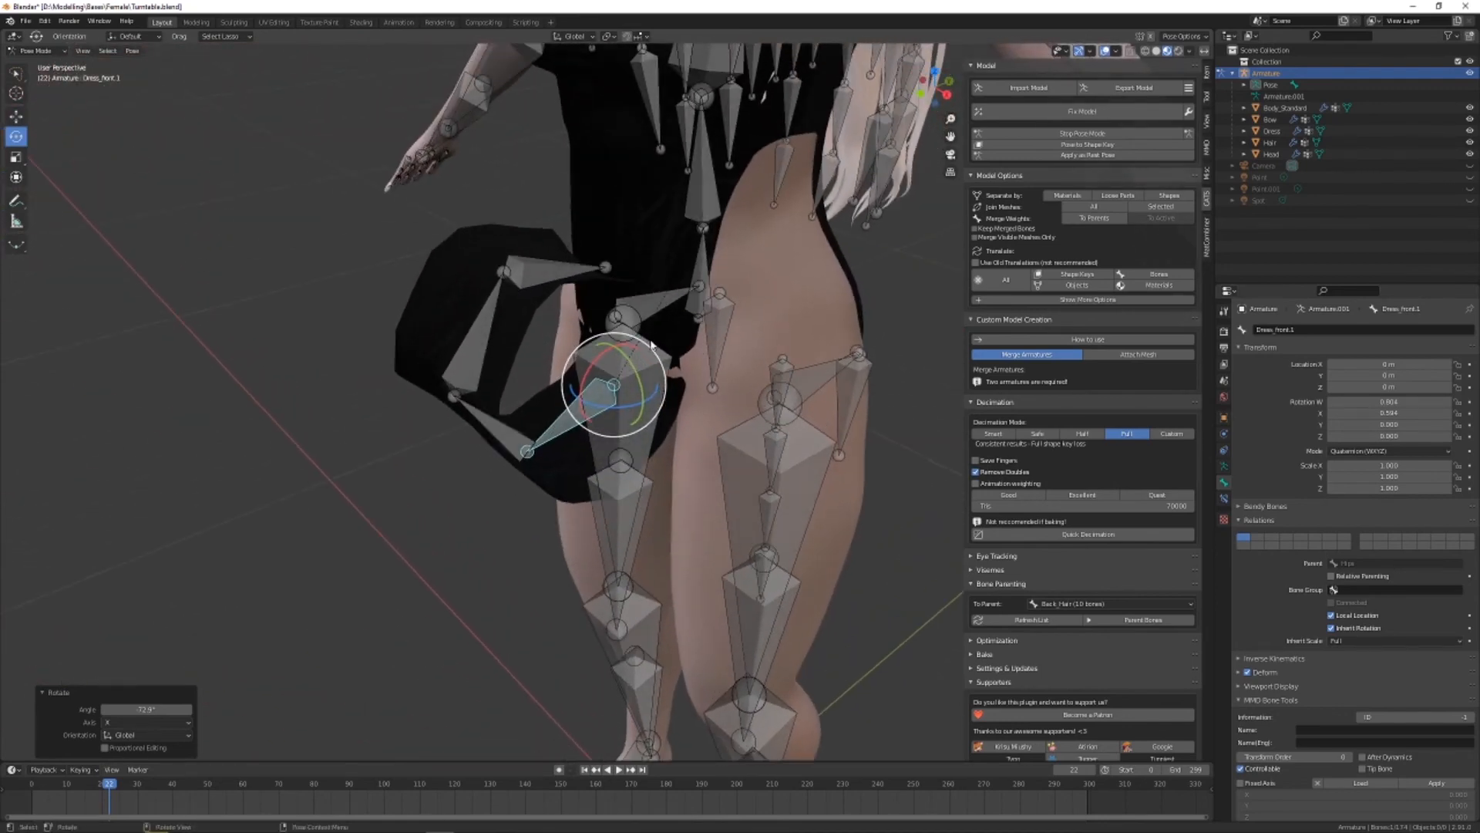
{"action": "middle_click_drag", "start_coordinate": [655, 288], "coordinate": [674, 382], "text": "shift"}
{"action": "scroll", "coordinate": [626, 357], "scroll_direction": "up", "scroll_amount": 1}
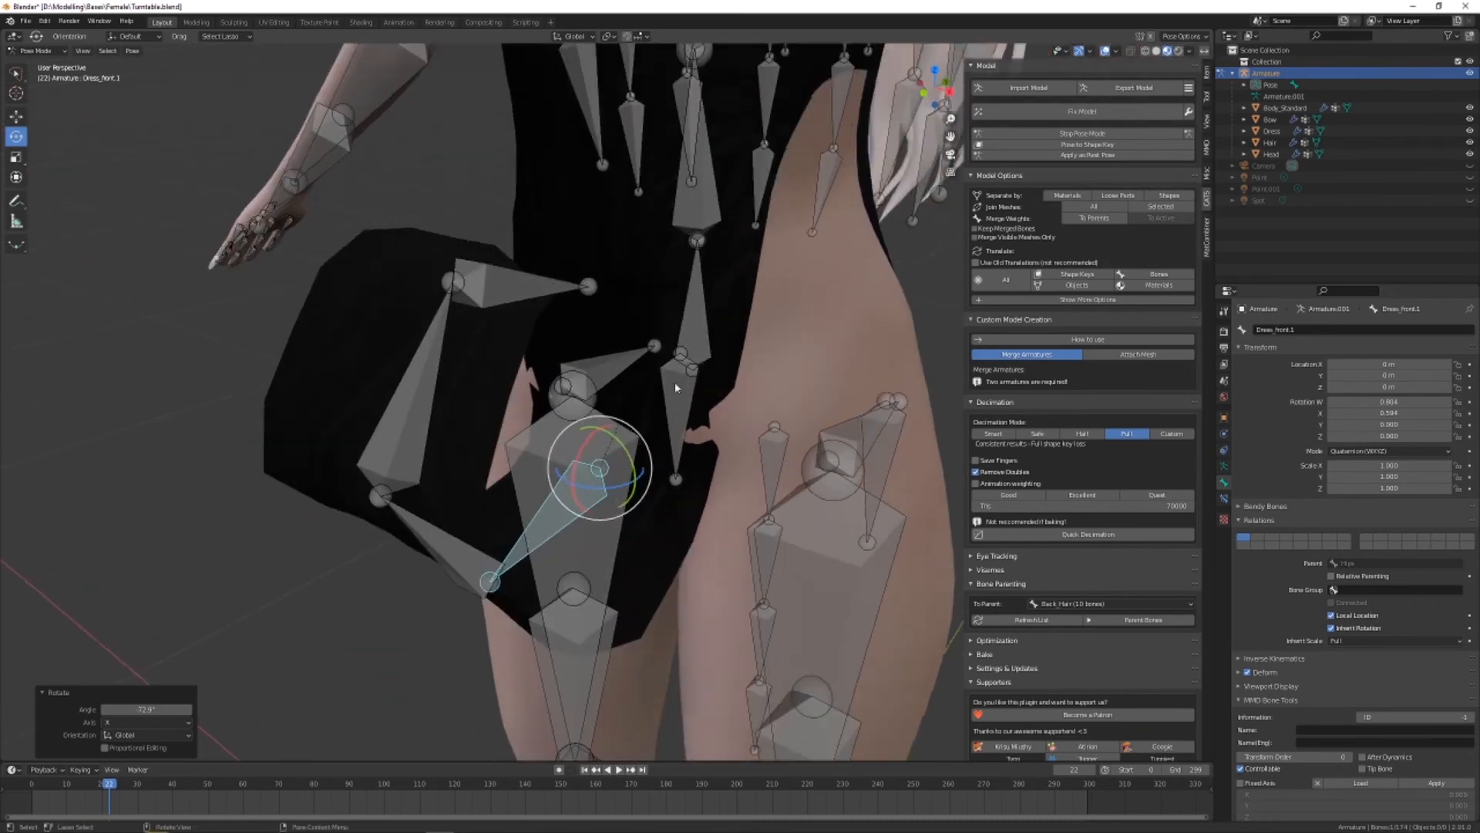
Put the Dress mesh into Weight Paint mode with the Smear brush and Solid shading to edit the Dress_front.1 weights on the curled panel
{"action": "scroll", "coordinate": [674, 381], "scroll_direction": "up", "scroll_amount": 2}
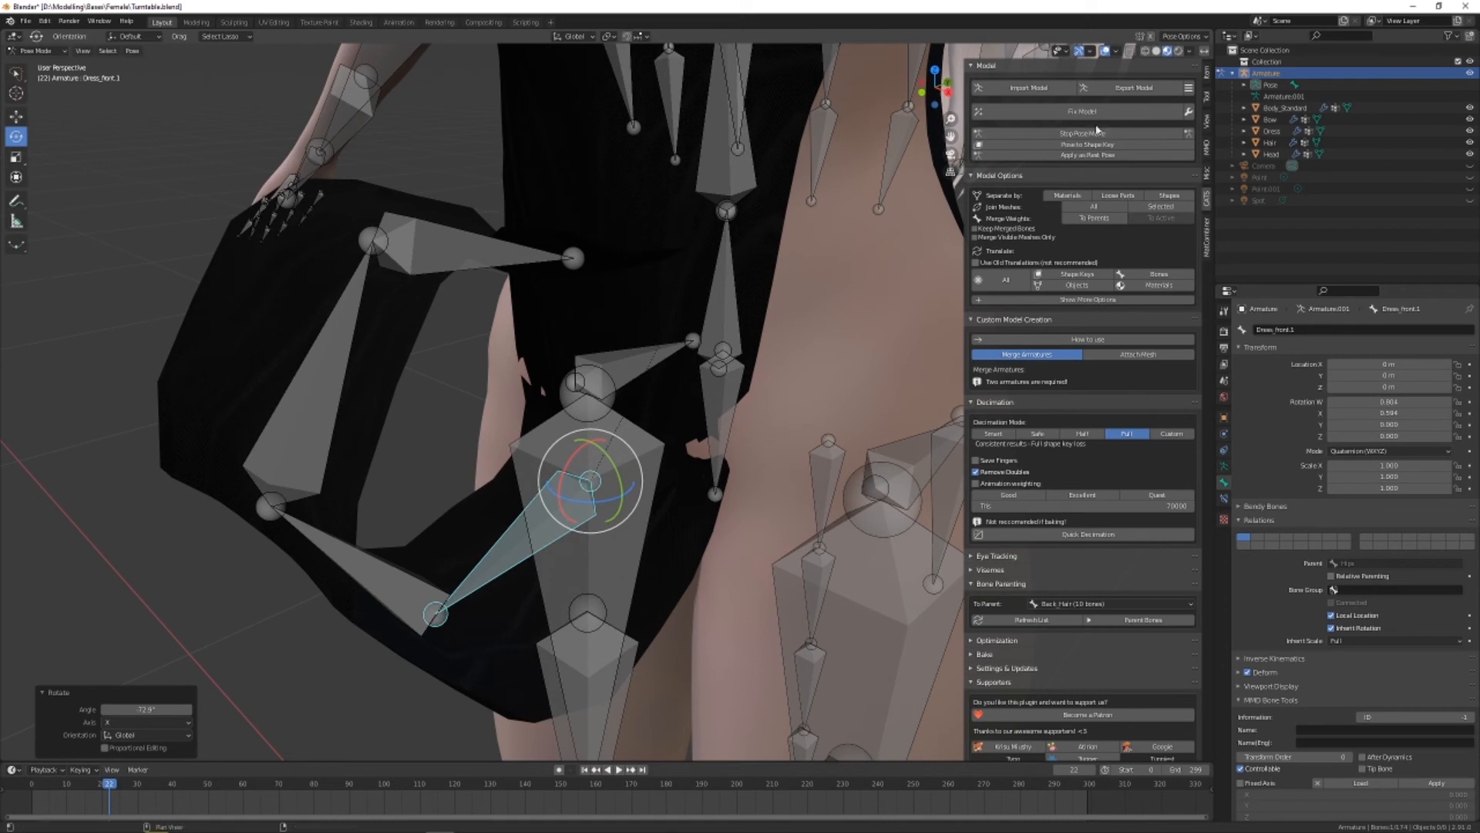
{"action": "left_click", "coordinate": [1272, 131]}
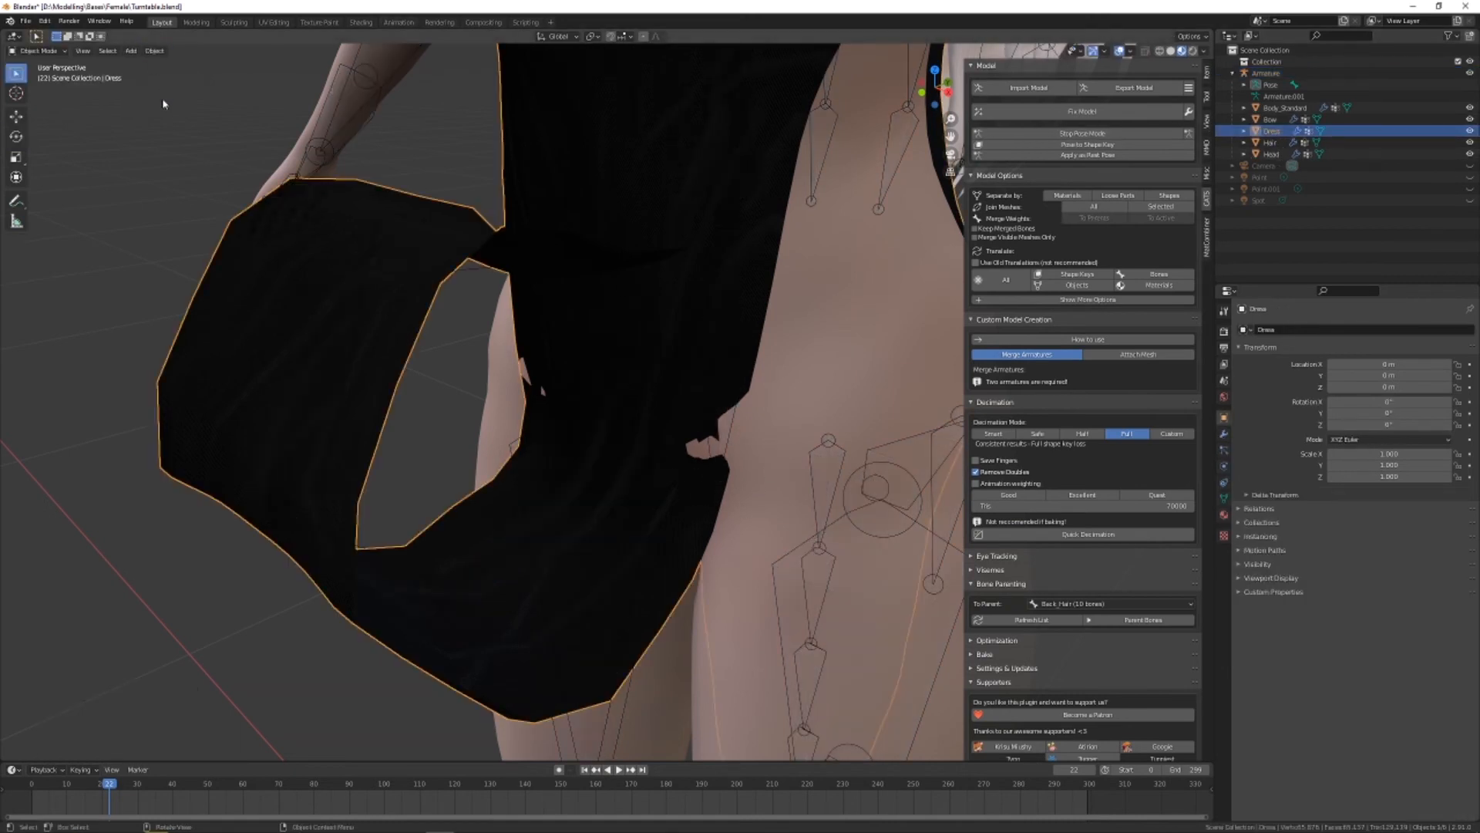
{"action": "left_click", "coordinate": [37, 50]}
{"action": "left_click", "coordinate": [33, 109]}
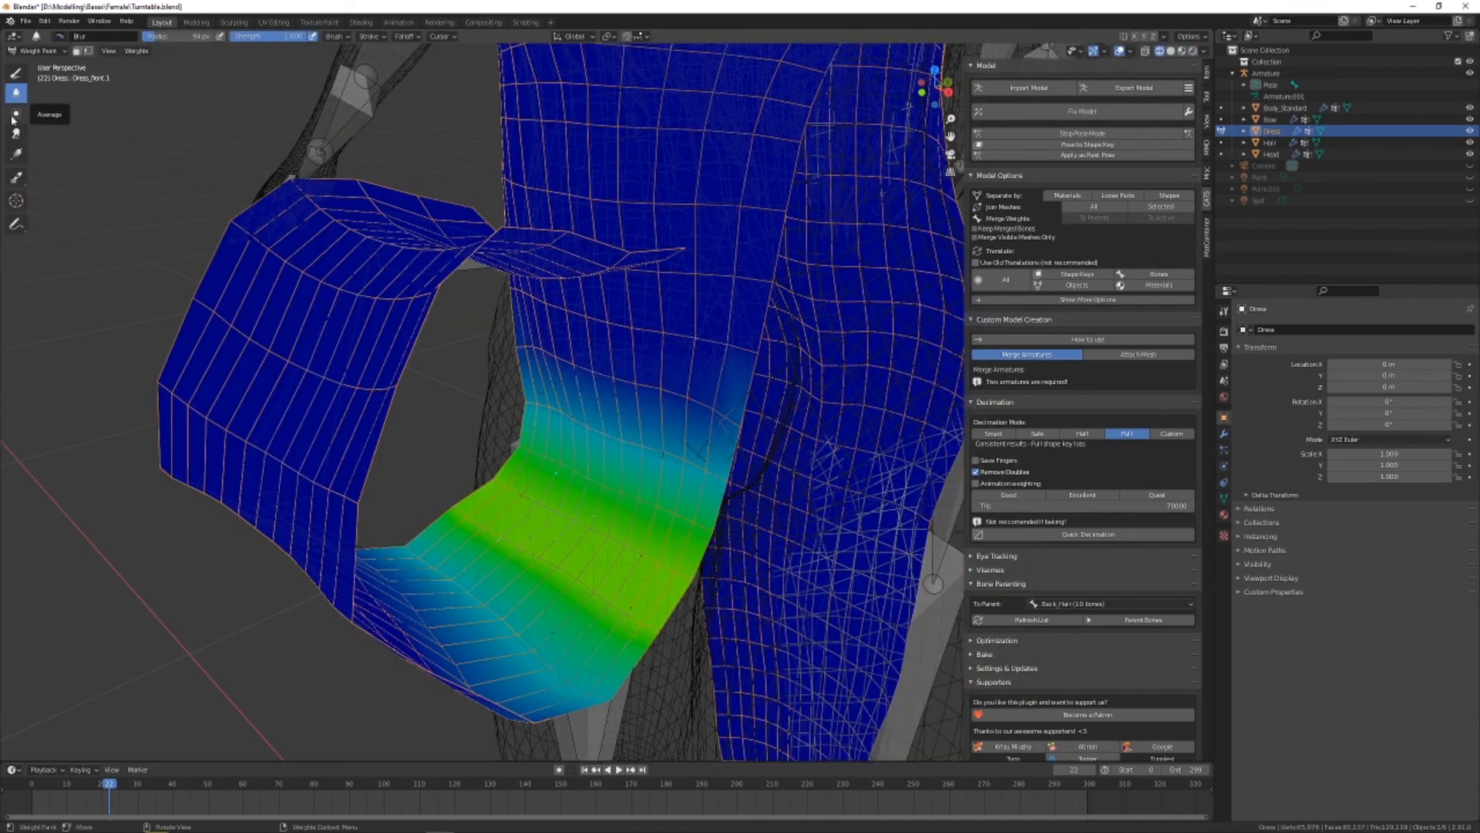
{"action": "left_click", "coordinate": [16, 132]}
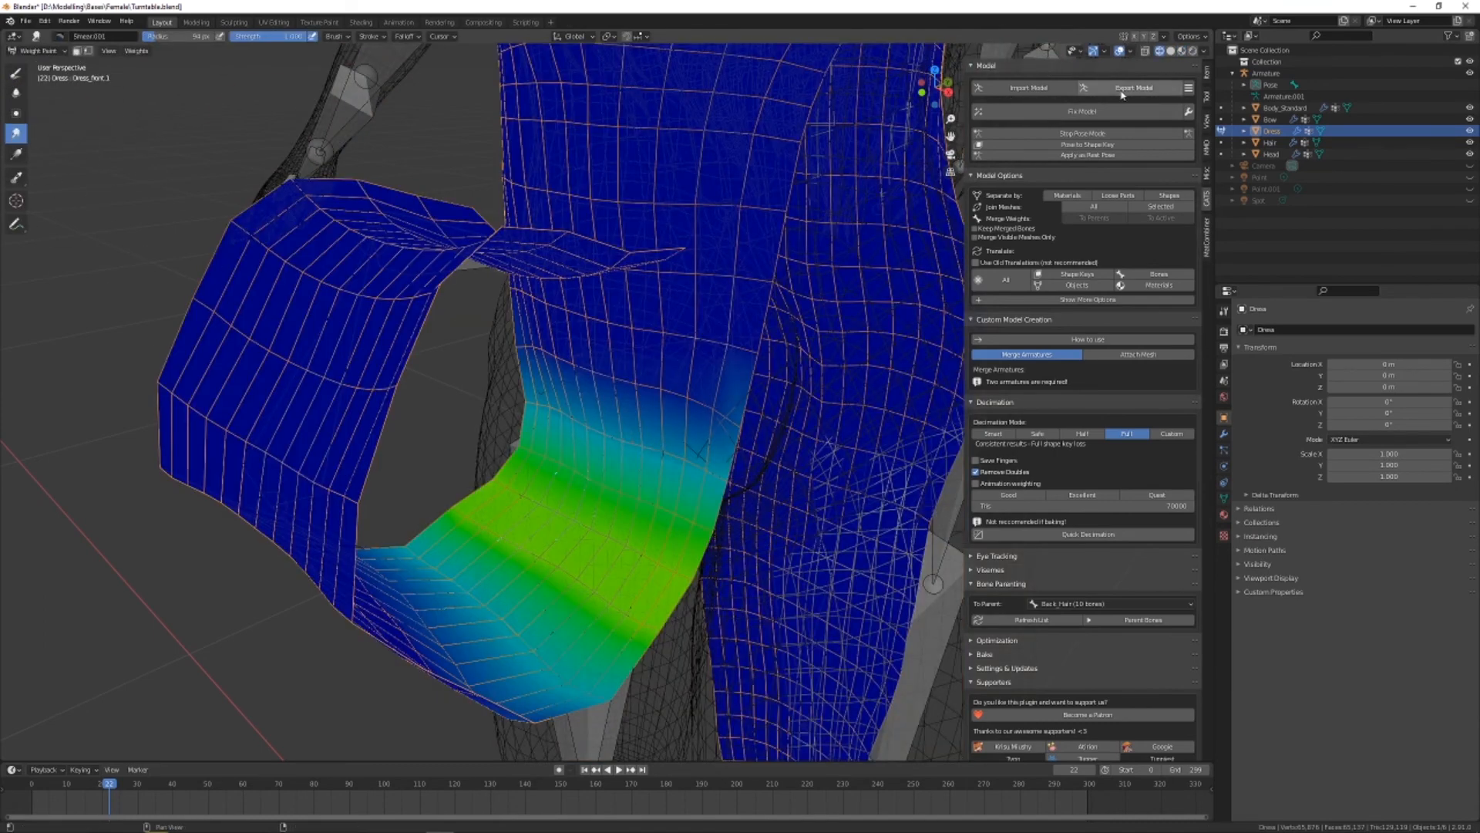
{"action": "left_click", "coordinate": [1171, 50]}
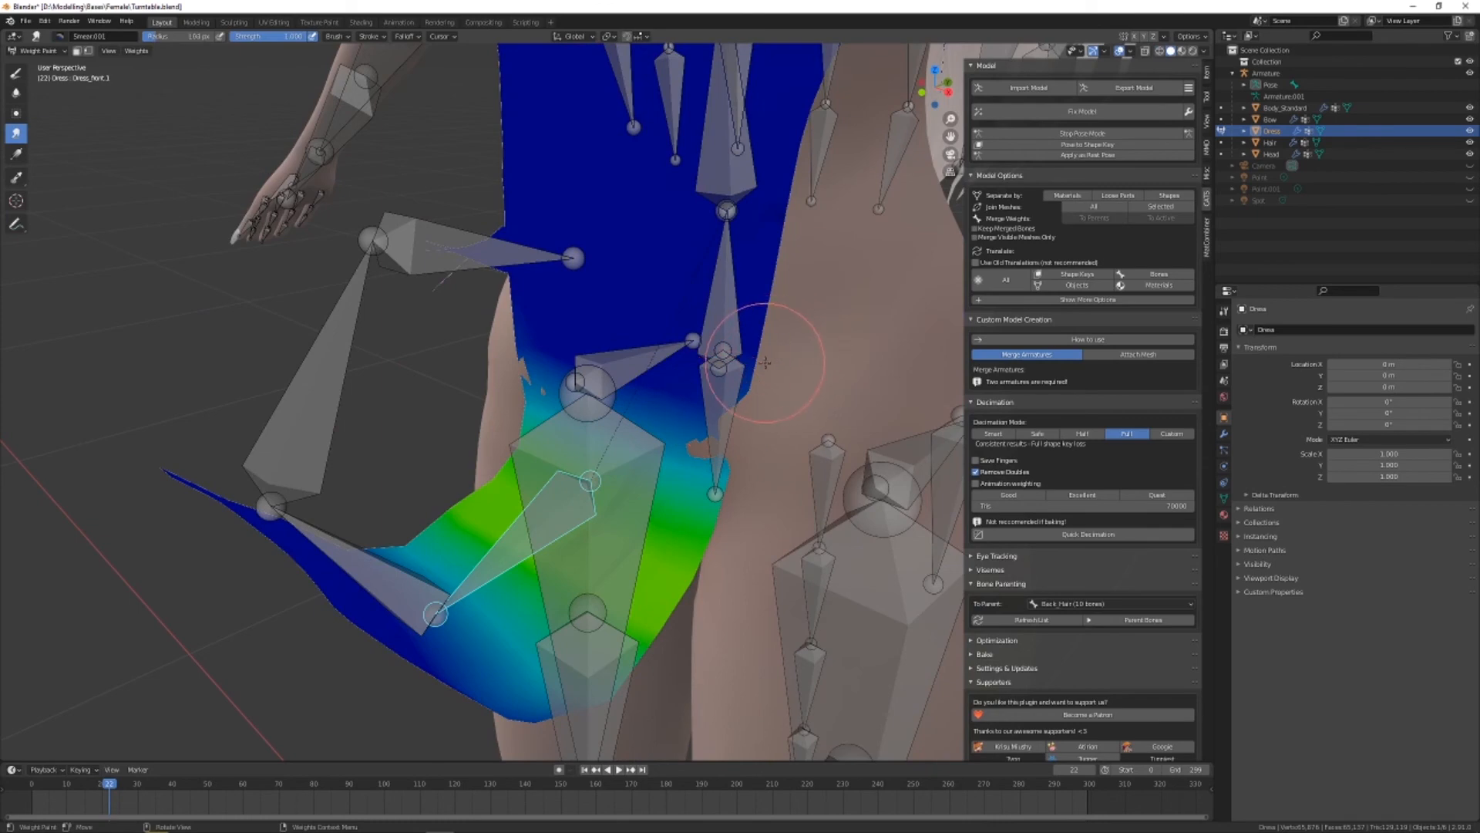
Smear the upper edge of the Dress_front.1 weights downward across the sides and middle of the front panel at the hips
{"action": "left_click_drag", "start_coordinate": [729, 376], "coordinate": [717, 444]}
{"action": "left_click_drag", "start_coordinate": [531, 326], "coordinate": [534, 408]}
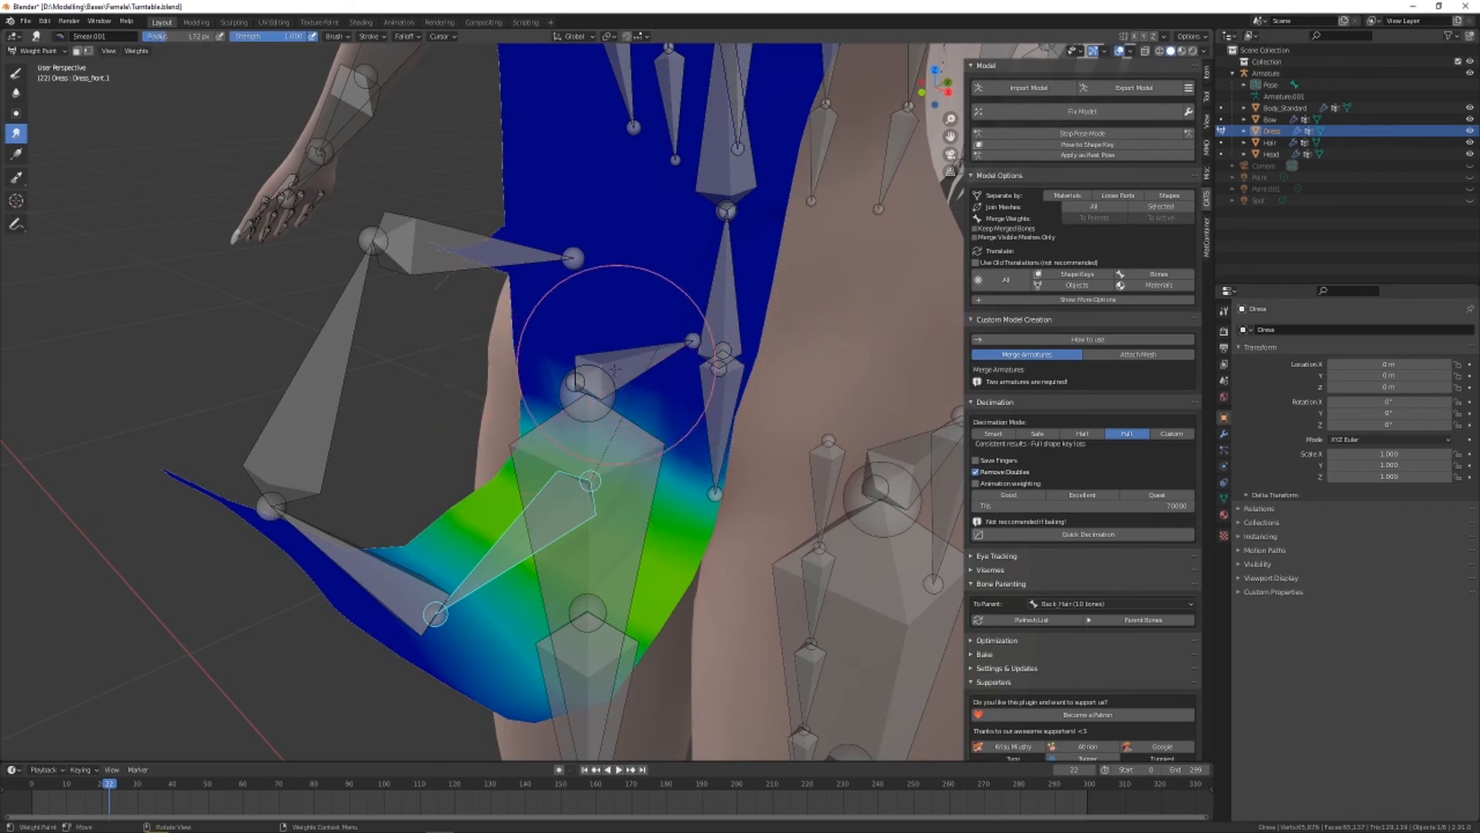
{"action": "left_click_drag", "start_coordinate": [618, 364], "coordinate": [616, 443]}
{"action": "mouse_move", "coordinate": [644, 330]}
{"action": "middle_mouse_down"}
{"action": "mouse_move", "coordinate": [621, 410]}
{"action": "mouse_move", "coordinate": [627, 451]}
{"action": "mouse_move", "coordinate": [619, 435]}
{"action": "middle_mouse_up"}
Blur the Dress_front.1 weights where the upper edge of the painted area meets the dress at the hips
{"action": "left_click", "coordinate": [16, 94]}
{"action": "mouse_move", "coordinate": [655, 507]}
{"action": "left_mouse_down"}
{"action": "mouse_move", "coordinate": [585, 446]}
{"action": "mouse_move", "coordinate": [635, 463]}
{"action": "left_mouse_up"}
{"action": "mouse_move", "coordinate": [634, 443]}
{"action": "middle_mouse_down"}
{"action": "mouse_move", "coordinate": [665, 478]}
{"action": "mouse_move", "coordinate": [598, 466]}
{"action": "middle_mouse_up"}
Return the viewport to Material Preview shading, stop pose mode and inspect the whole character in its rest position
{"action": "scroll", "coordinate": [598, 455], "scroll_direction": "down", "scroll_amount": 5}
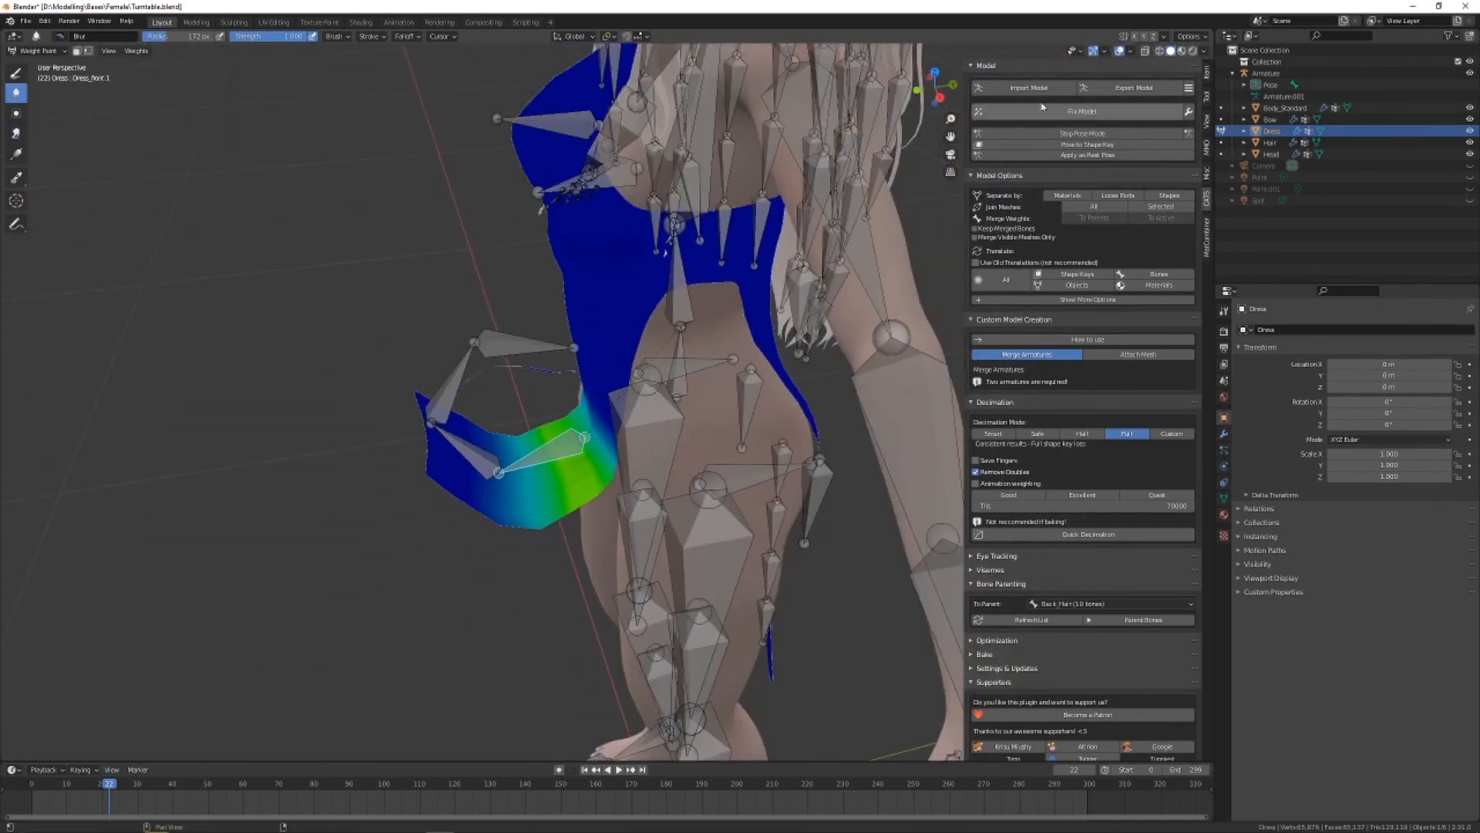
{"action": "left_click", "coordinate": [1183, 52]}
{"action": "left_click", "coordinate": [1094, 133]}
{"action": "middle_click_drag", "start_coordinate": [574, 372], "coordinate": [786, 369]}
{"action": "scroll", "coordinate": [779, 366], "scroll_direction": "down", "scroll_amount": 6}
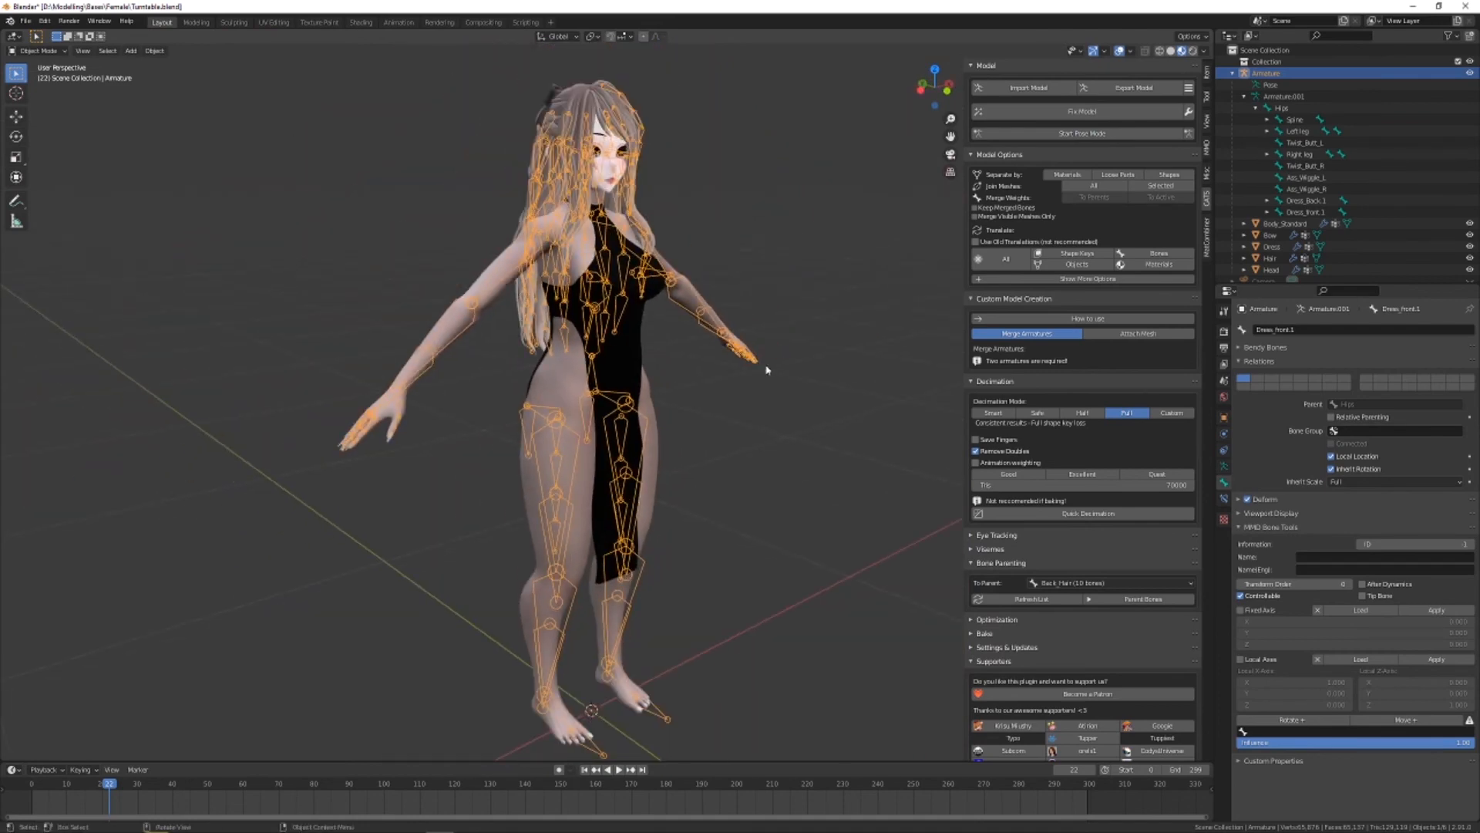